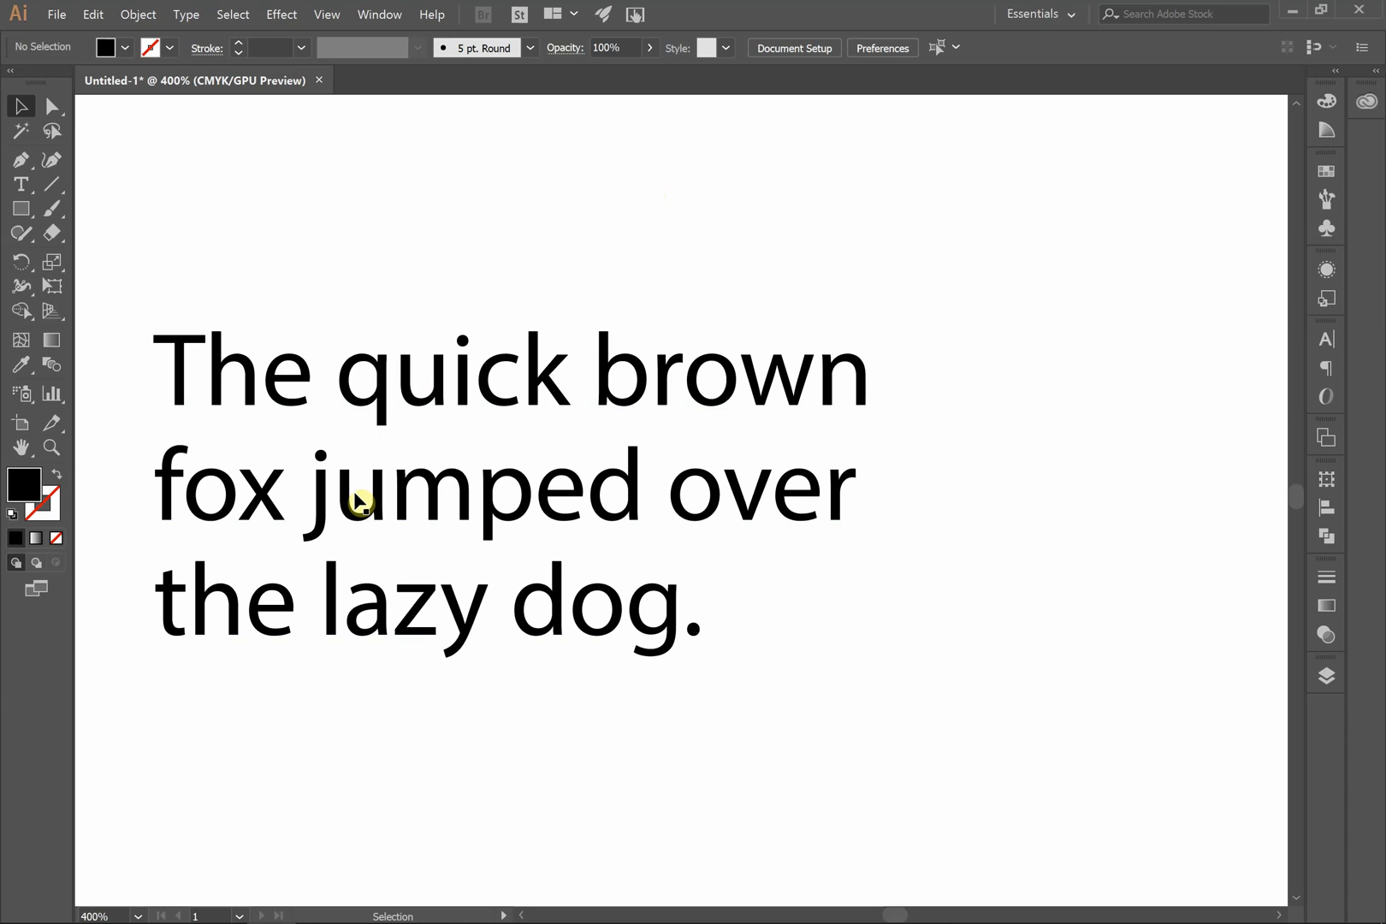
pyautogui.click(291, 393)
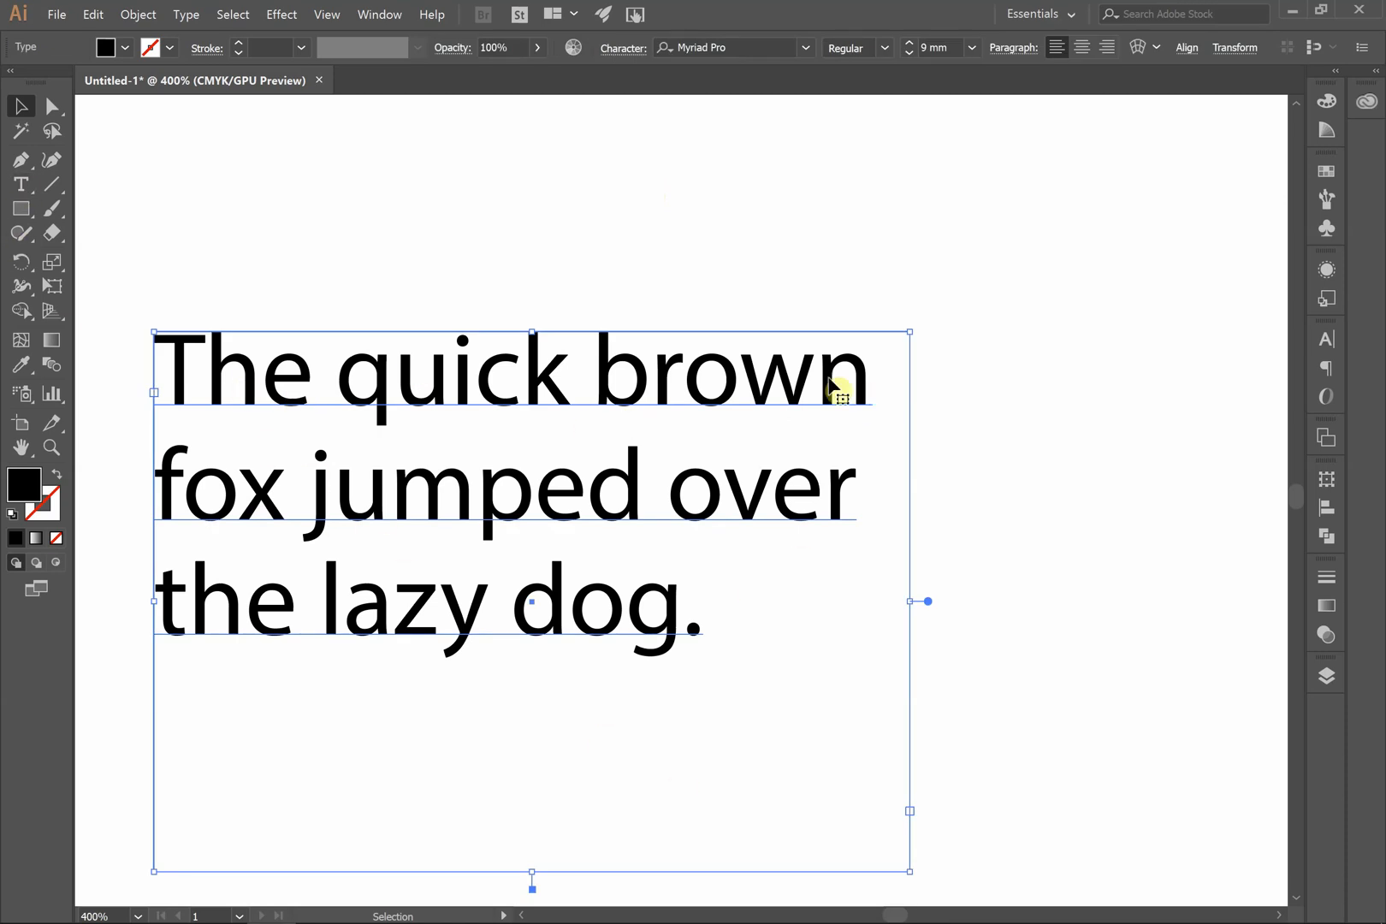
pyautogui.click(555, 219)
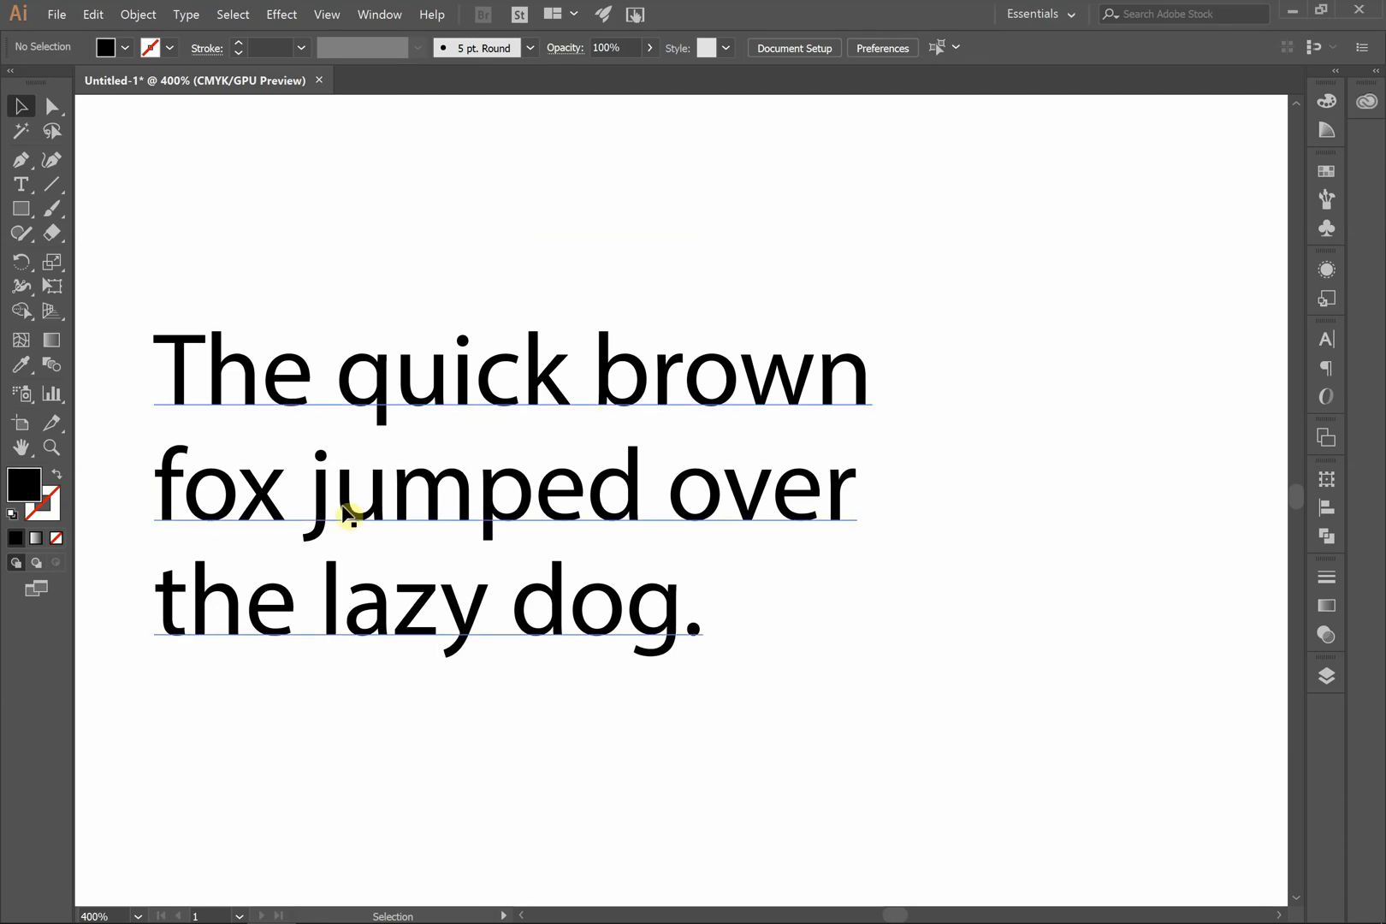
pyautogui.scroll(2, 103, 462)
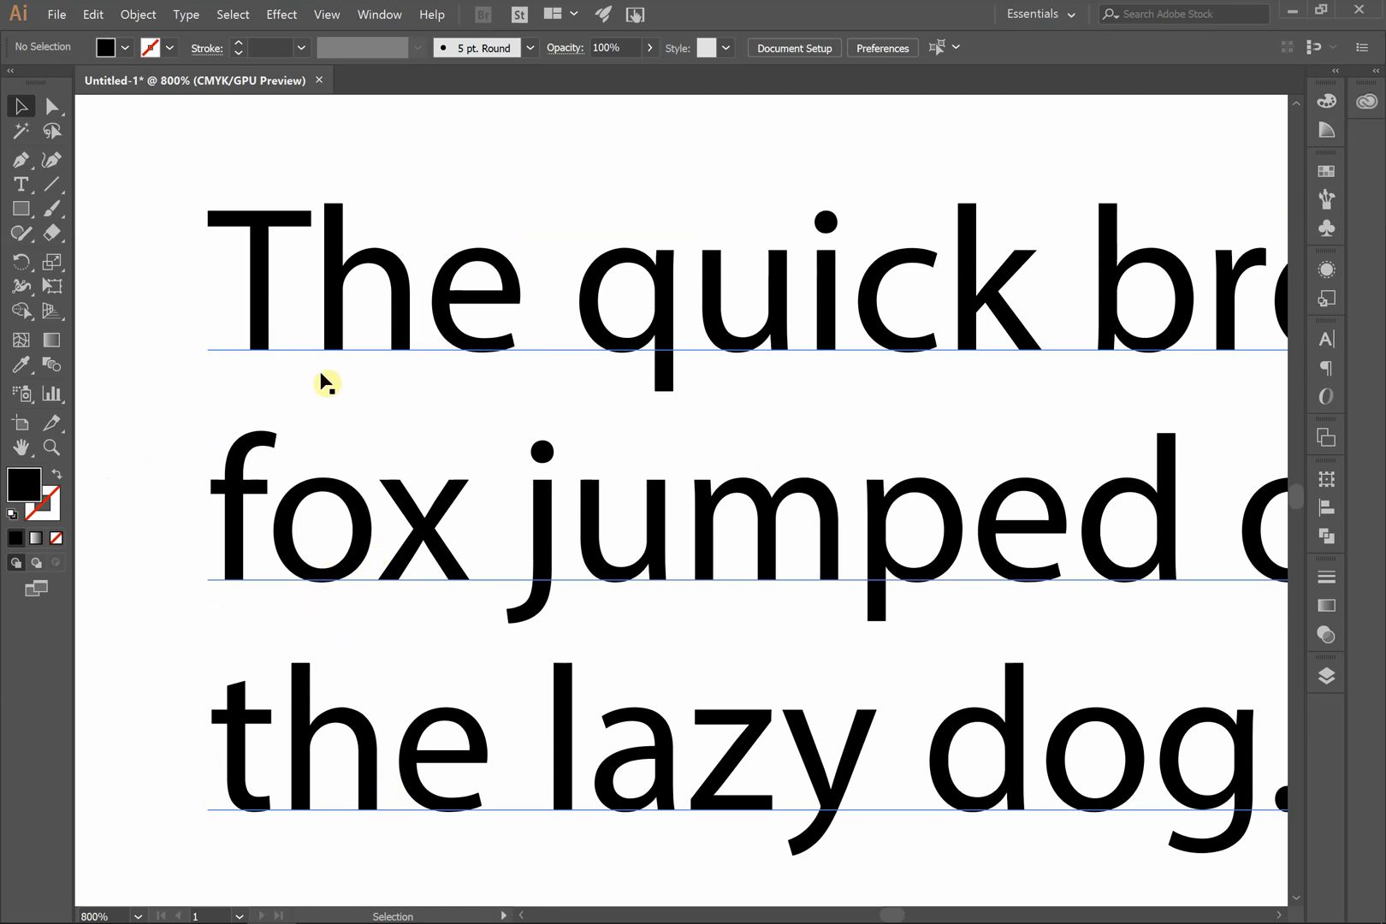
pyautogui.scroll(-2, 389, 501)
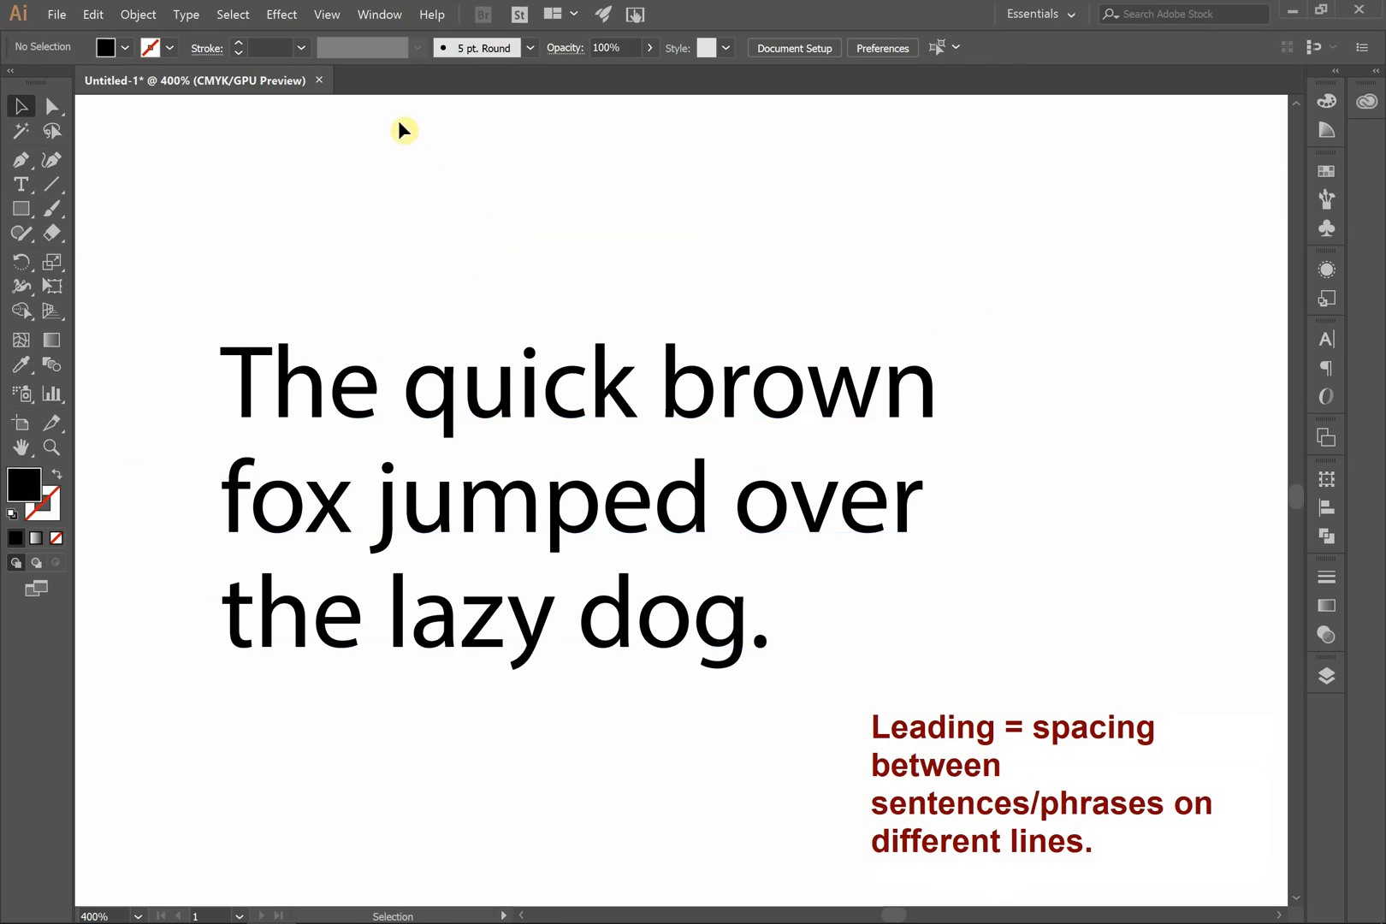
# Show the Character settings for the document's text
pyautogui.click(371, 21)
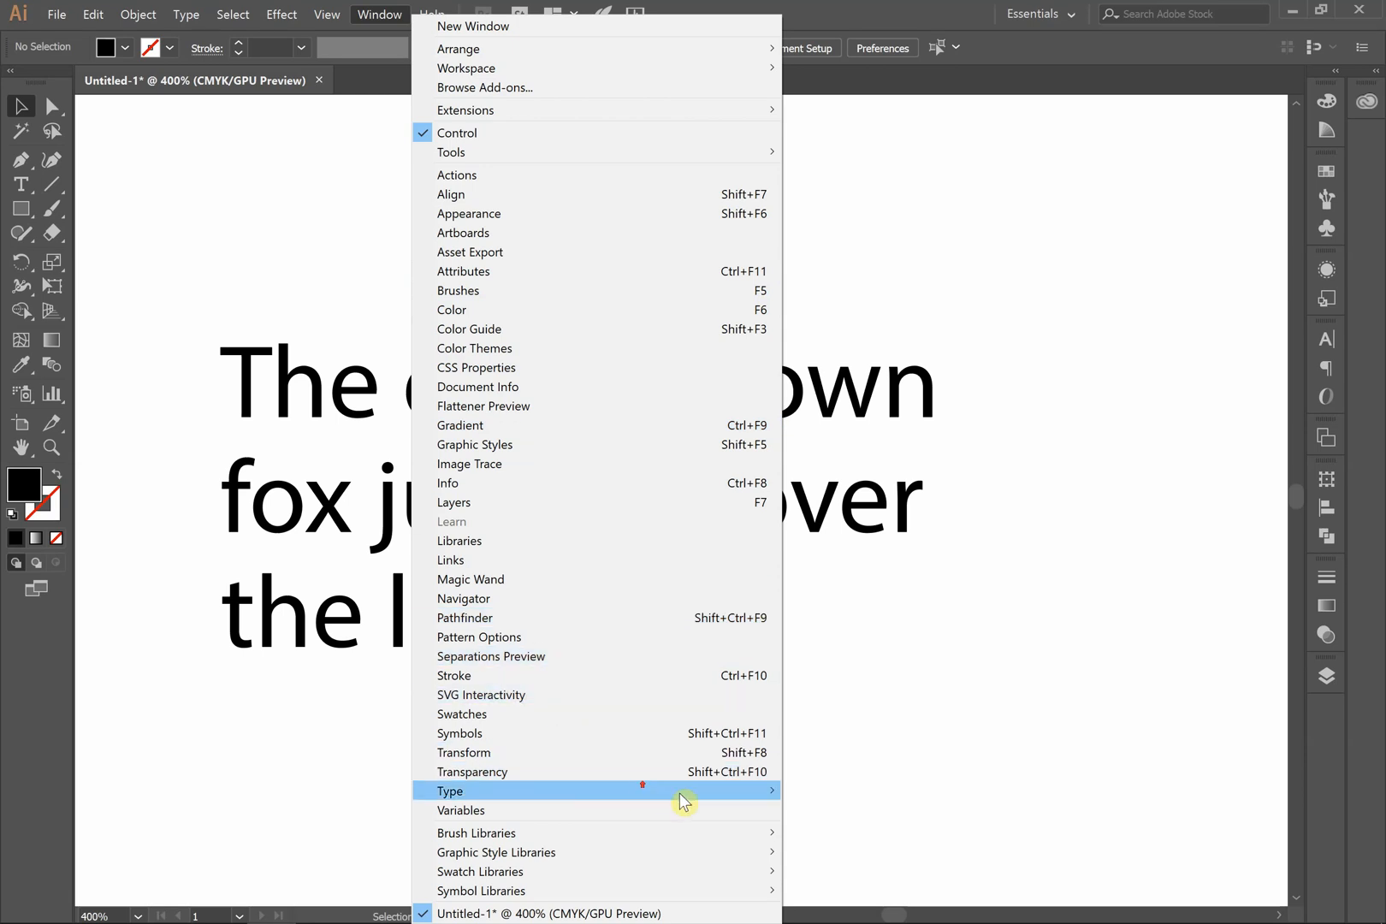
pyautogui.moveTo(683, 800)
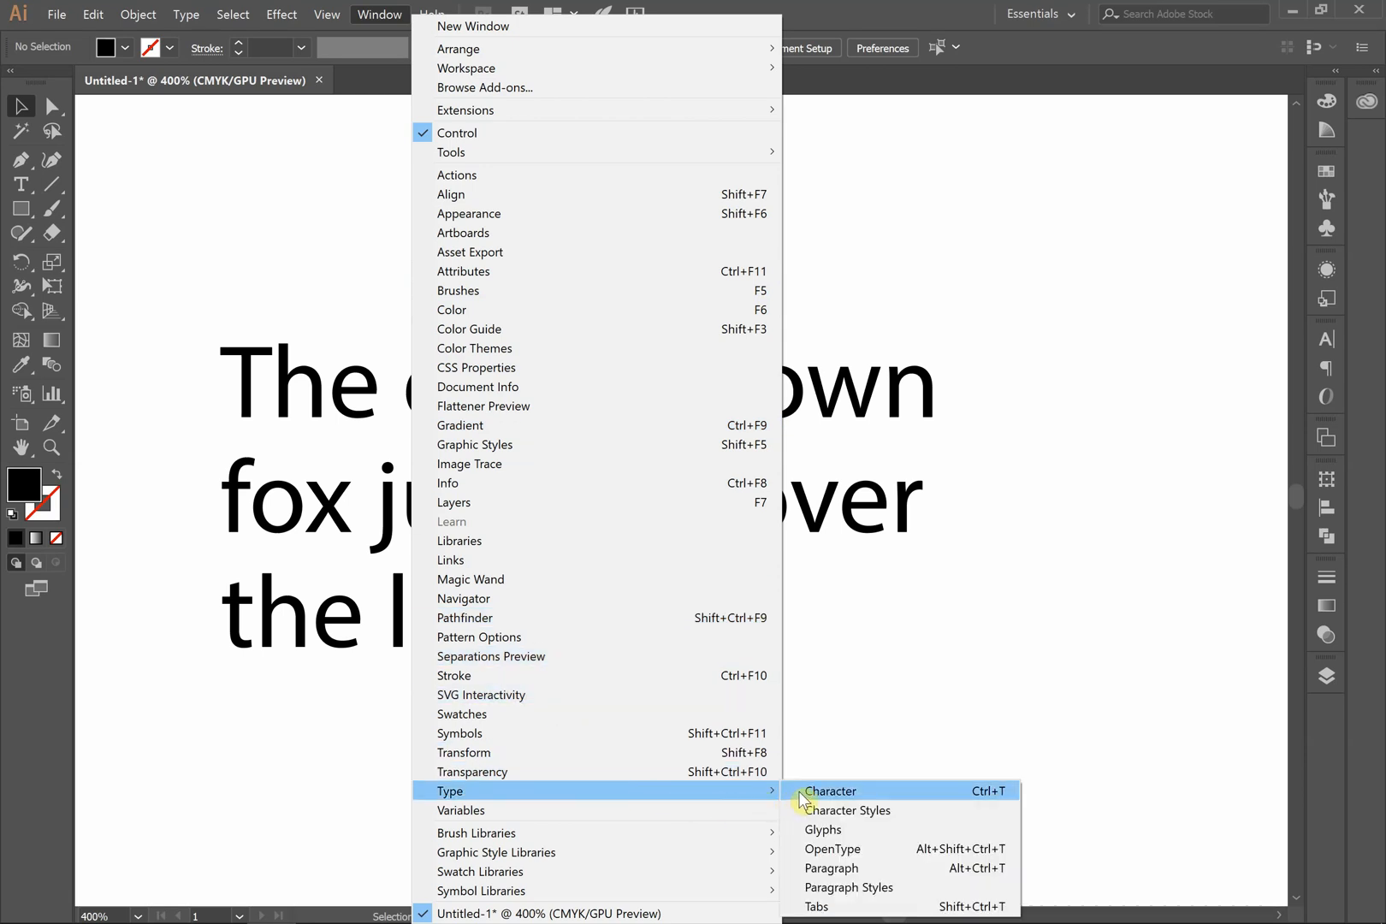
pyautogui.click(887, 794)
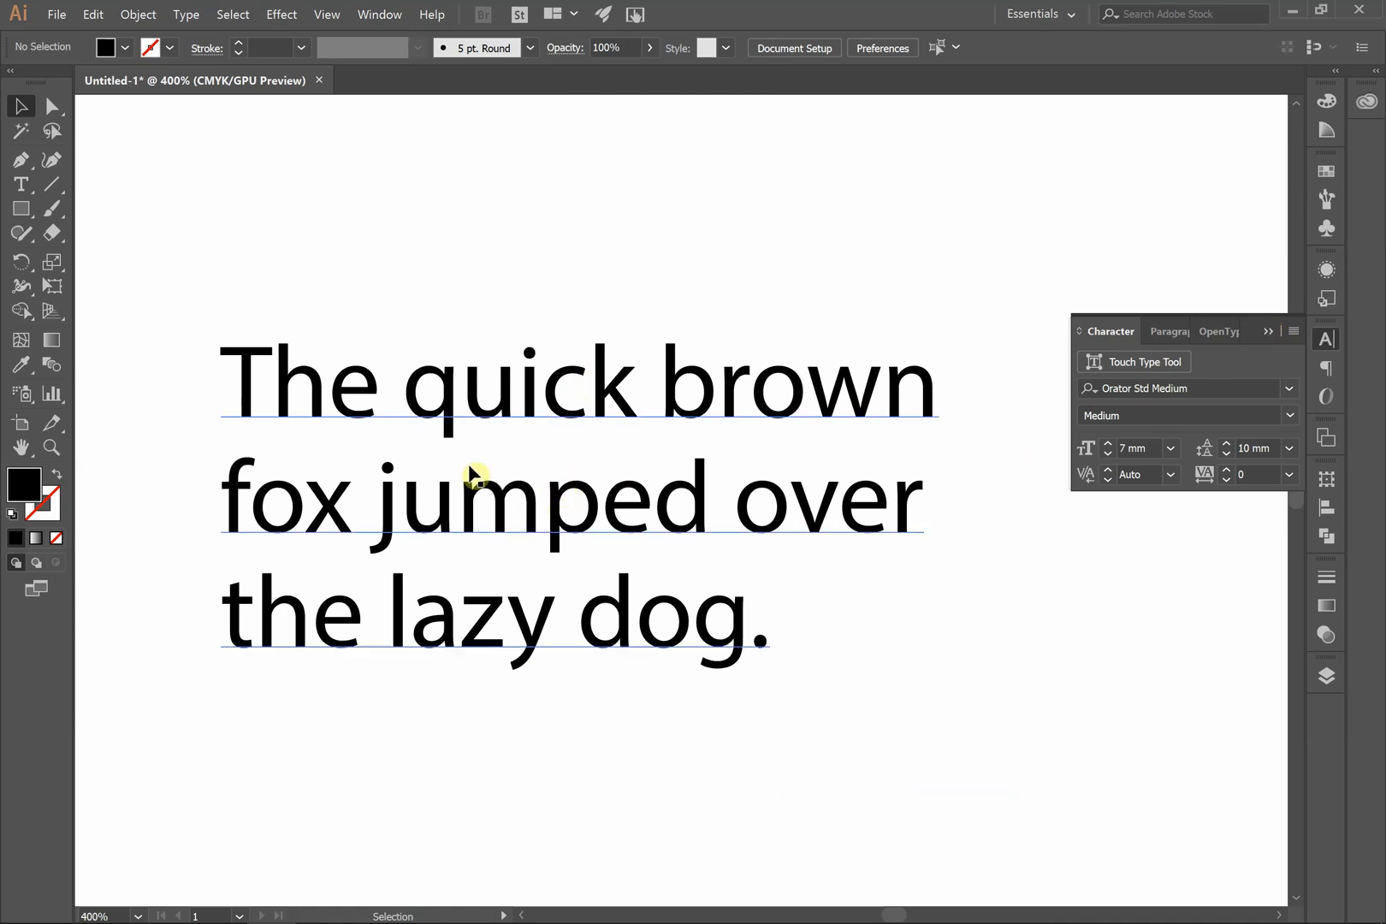
# Select all of the "The quick brown fox jumped over the lazy dog." text and increase its leading to 15 mm
pyautogui.doubleClick(476, 402)
pyautogui.hotkey('ctrl', 'a')
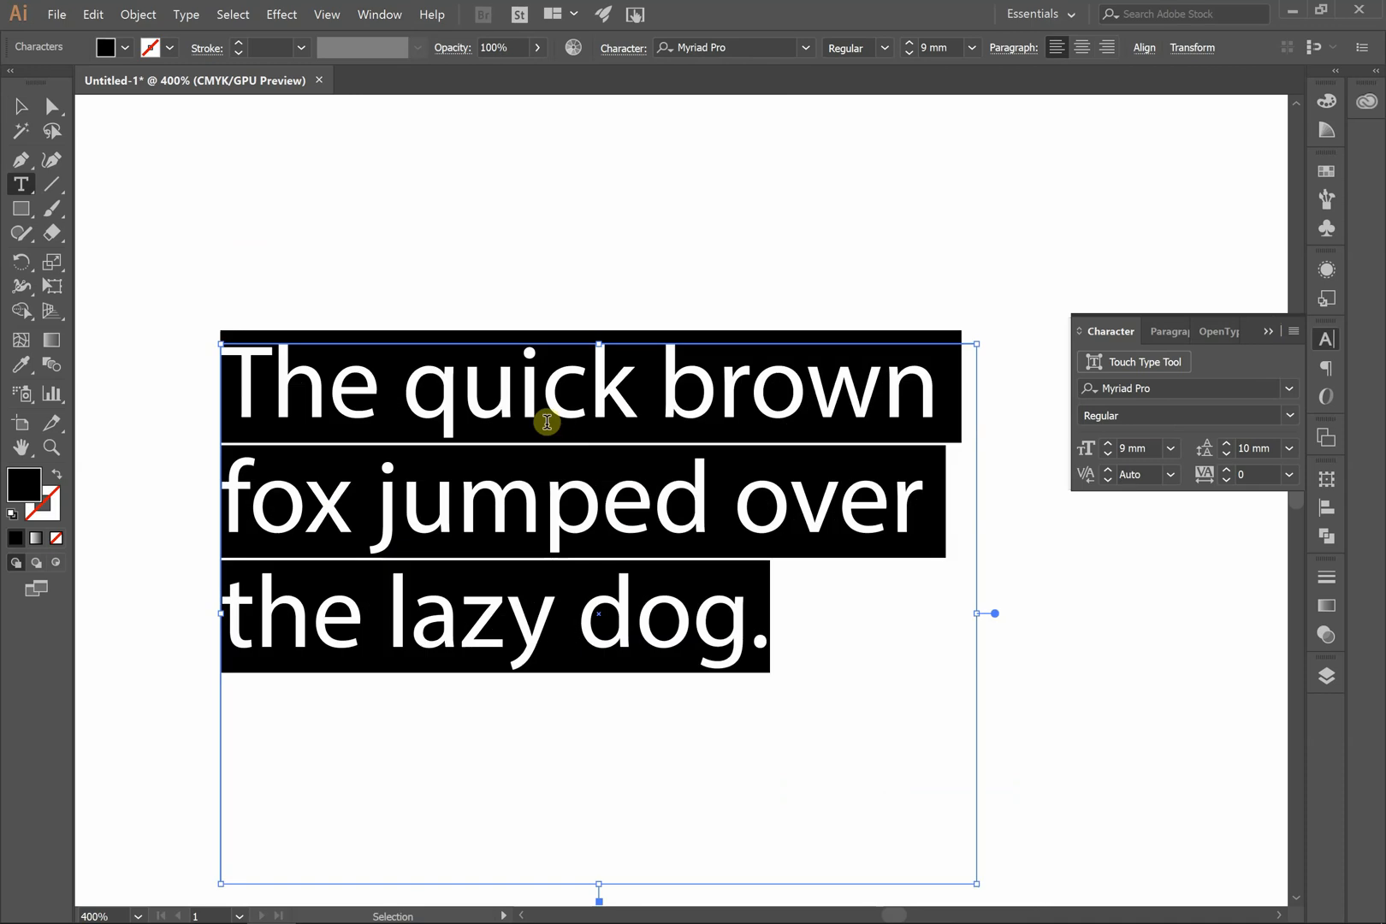
pyautogui.click(578, 463)
pyautogui.moveTo(805, 629); pyautogui.dragTo(115, 343)
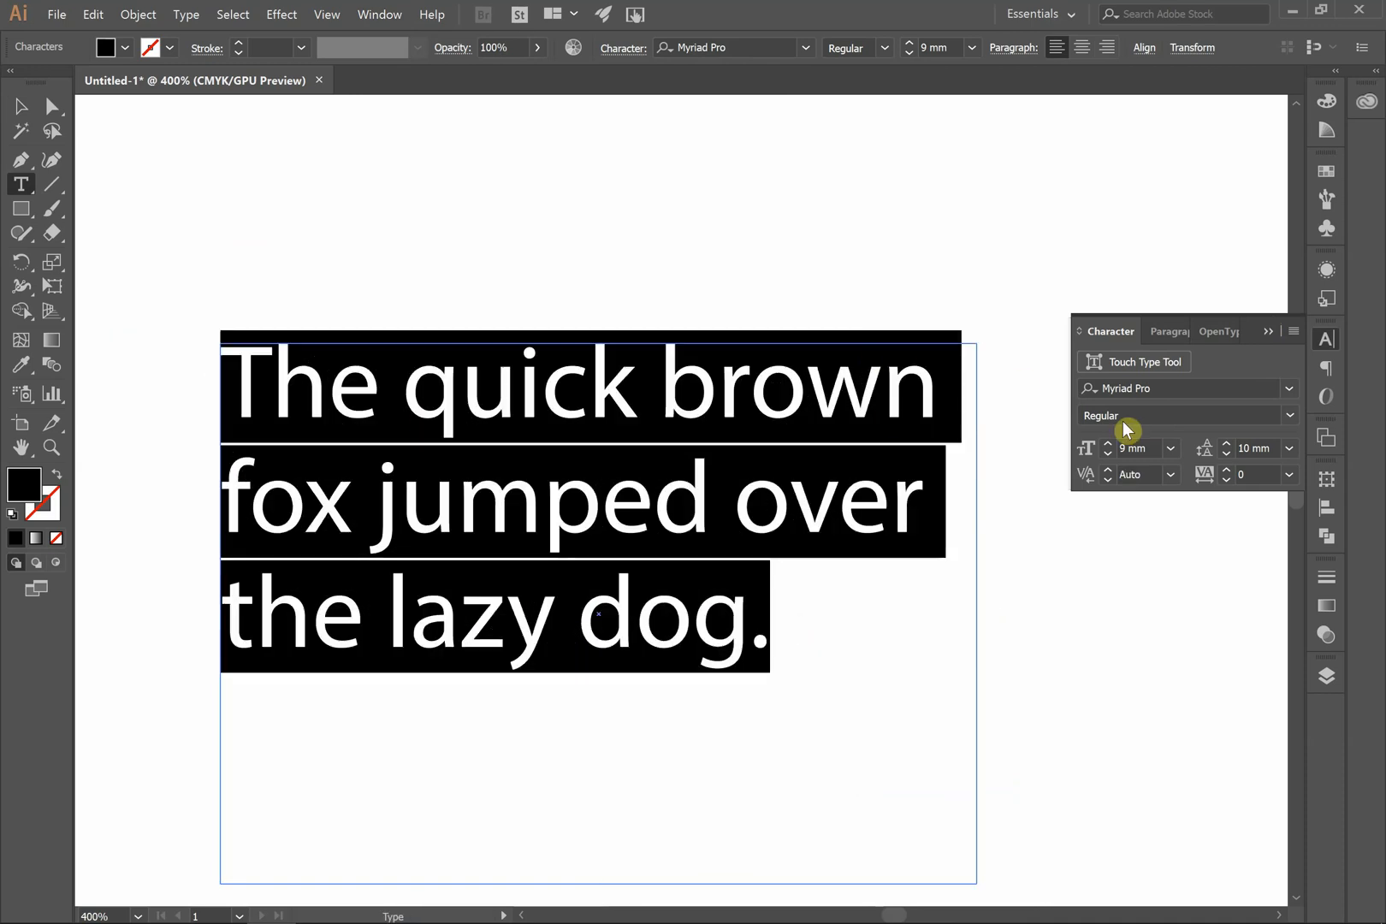
pyautogui.click(1226, 443)
pyautogui.click(1226, 443)
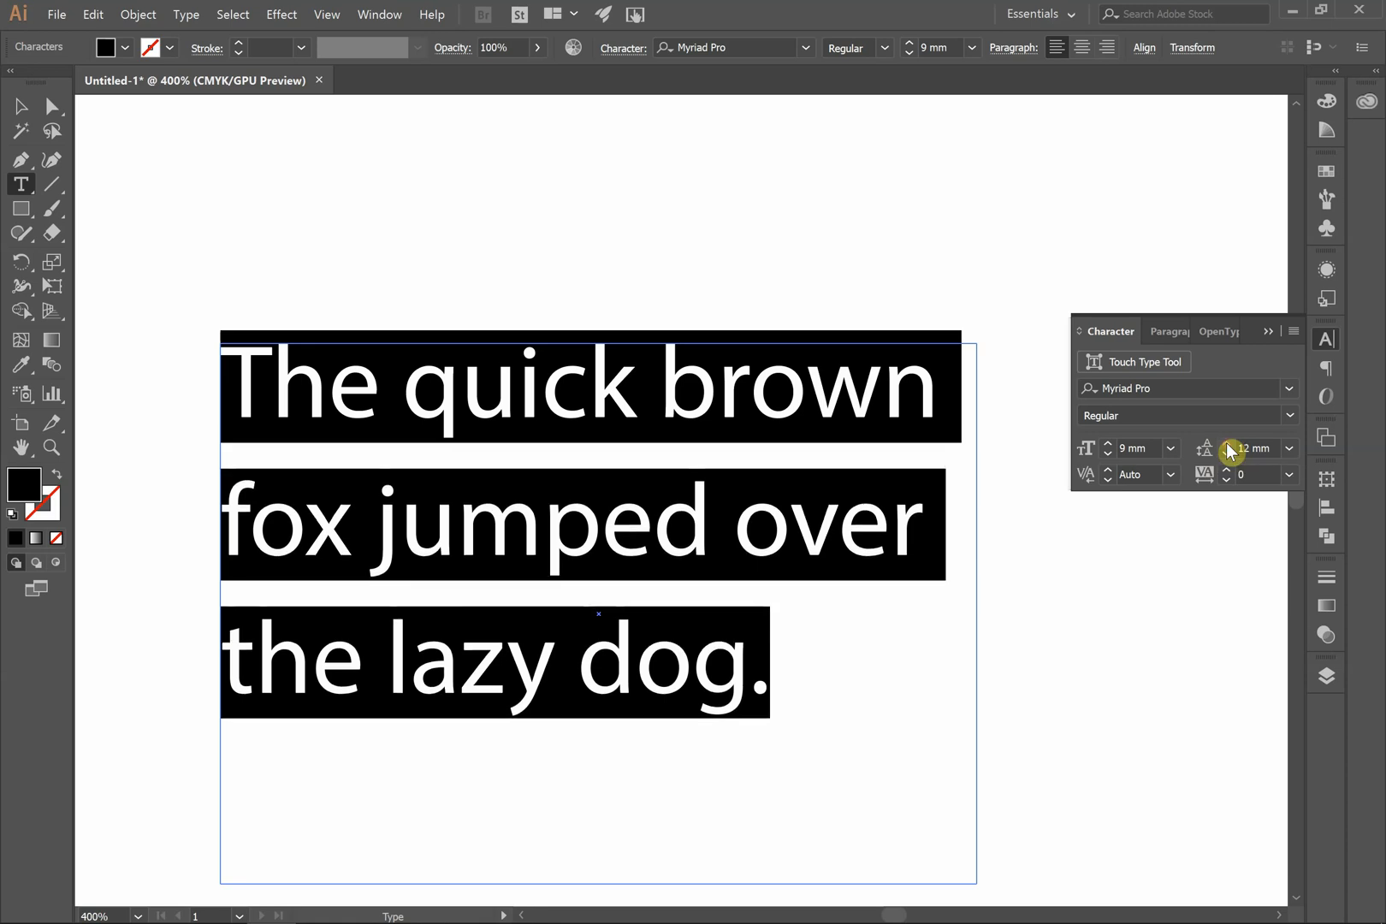
pyautogui.click(1226, 442)
pyautogui.click(1226, 442)
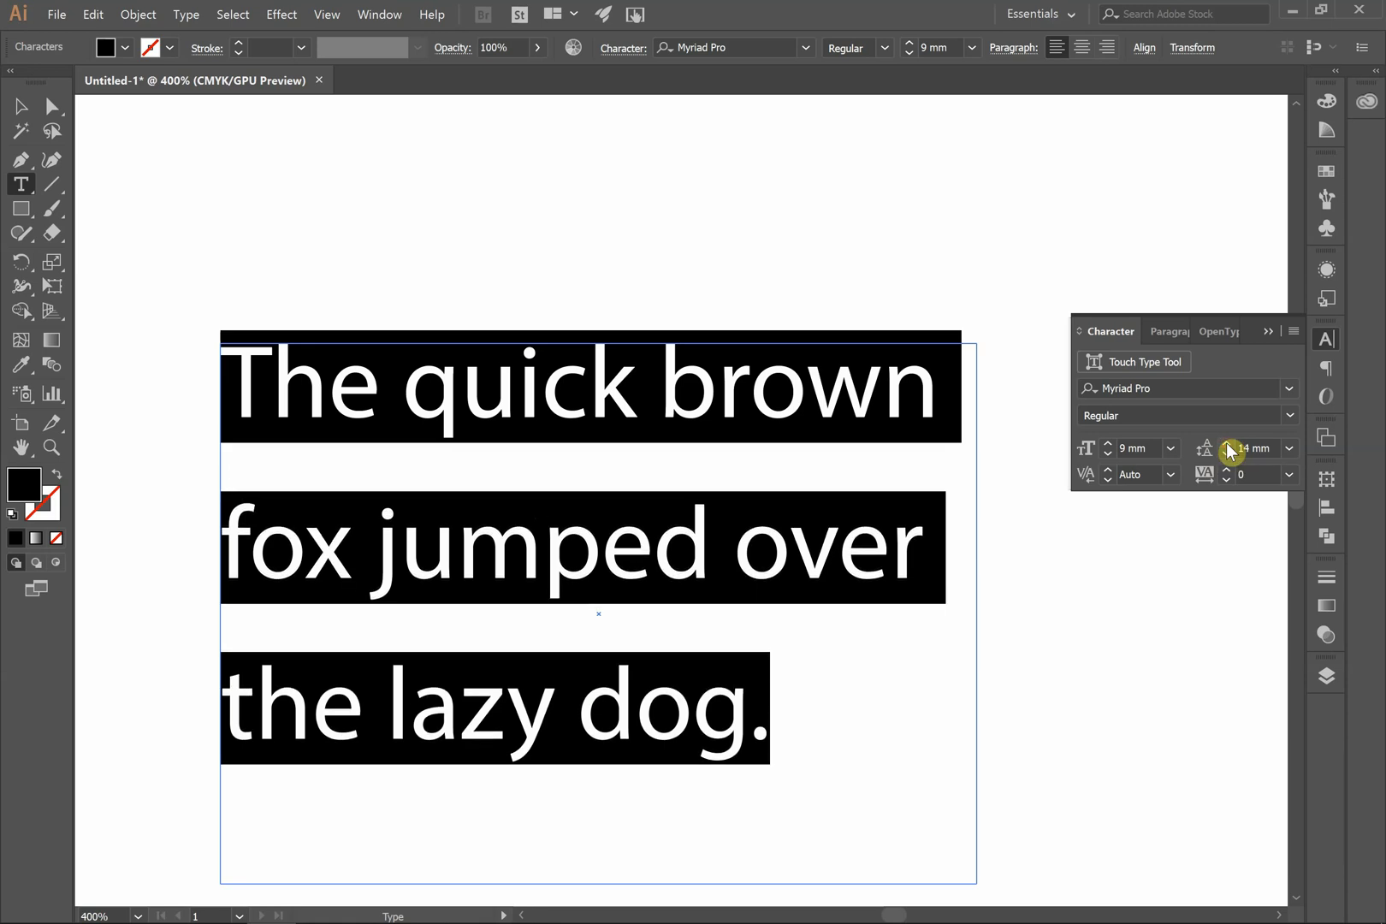
pyautogui.click(1226, 442)
pyautogui.click(949, 536)
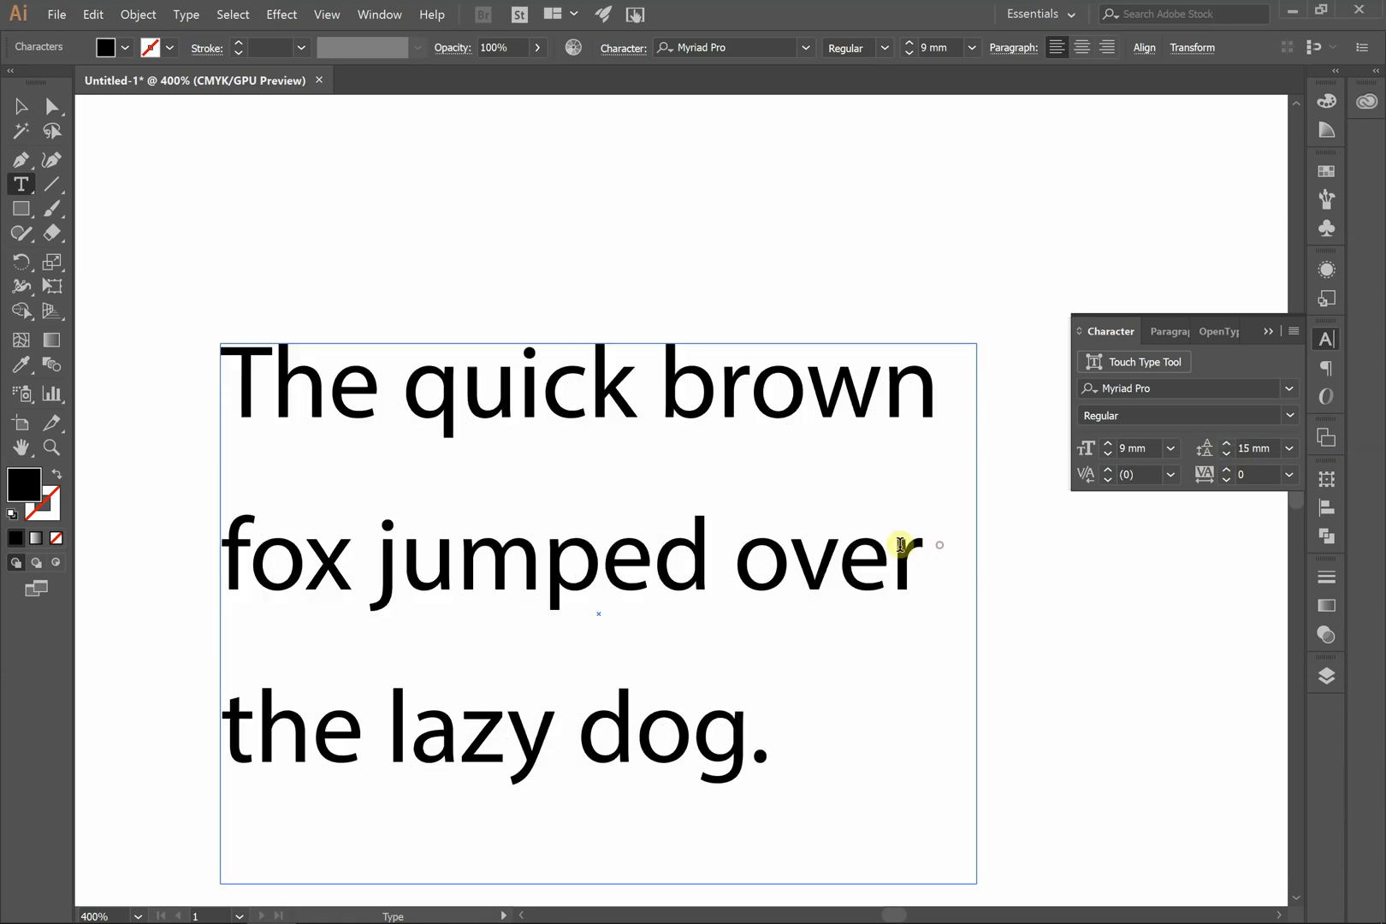
# Reselect the whole three-line sentence and reduce its leading to 8 mm
pyautogui.hscroll(1, 457, 497)
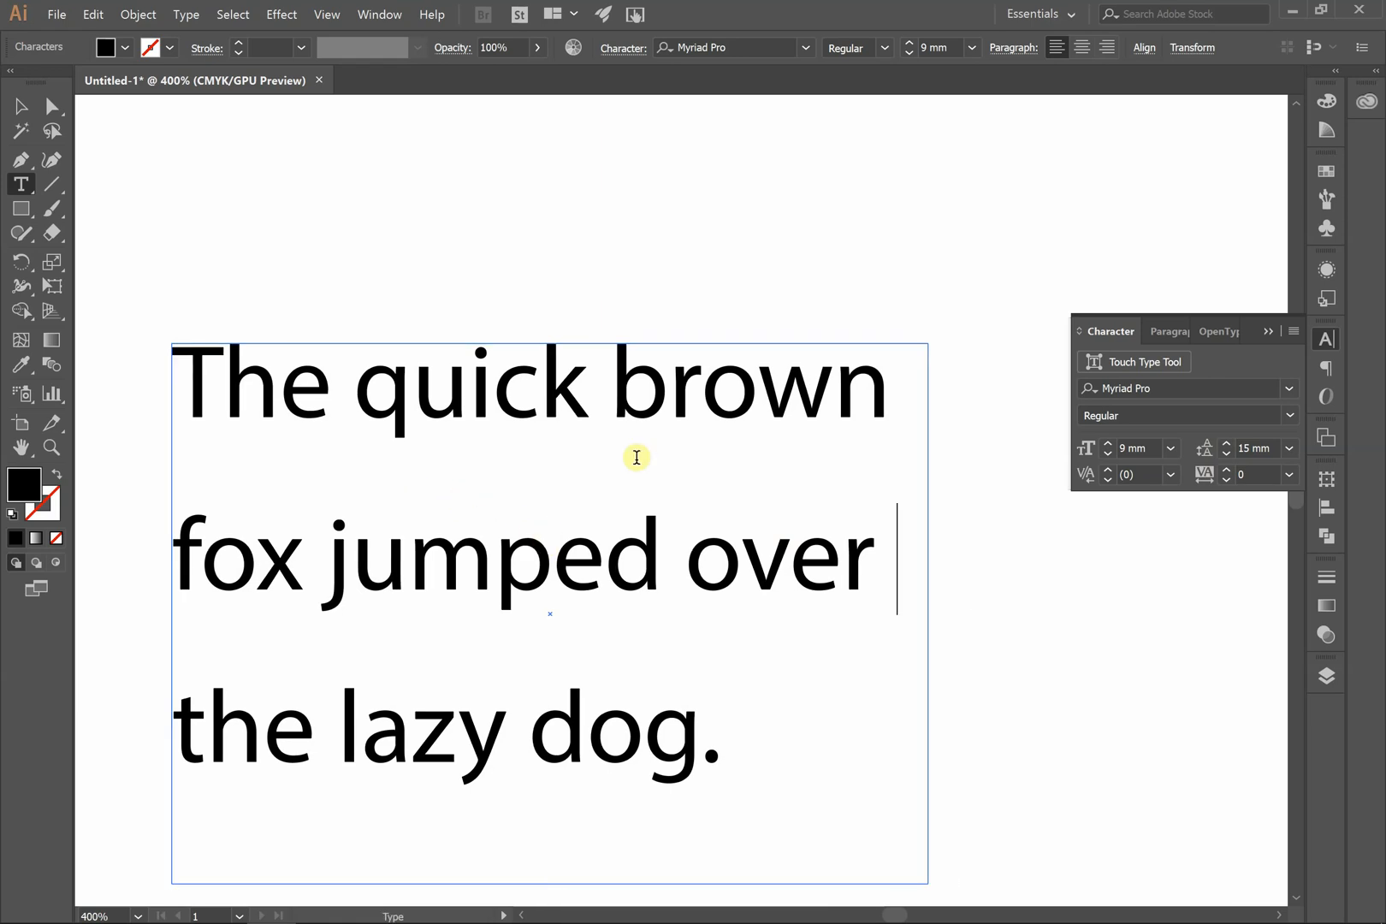
pyautogui.press('ctrl')
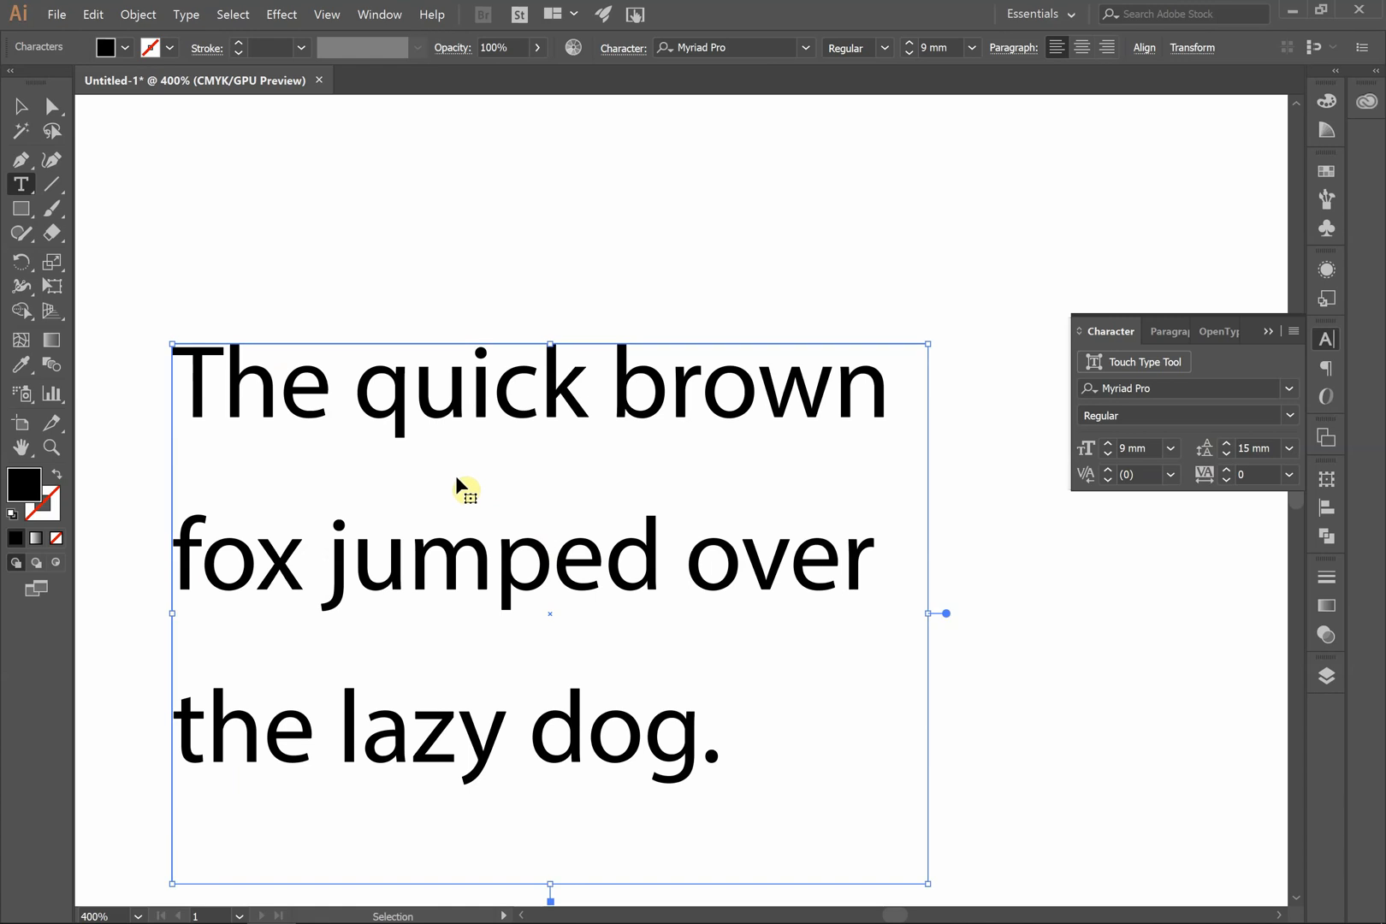
pyautogui.hotkey('ctrl', 'a')
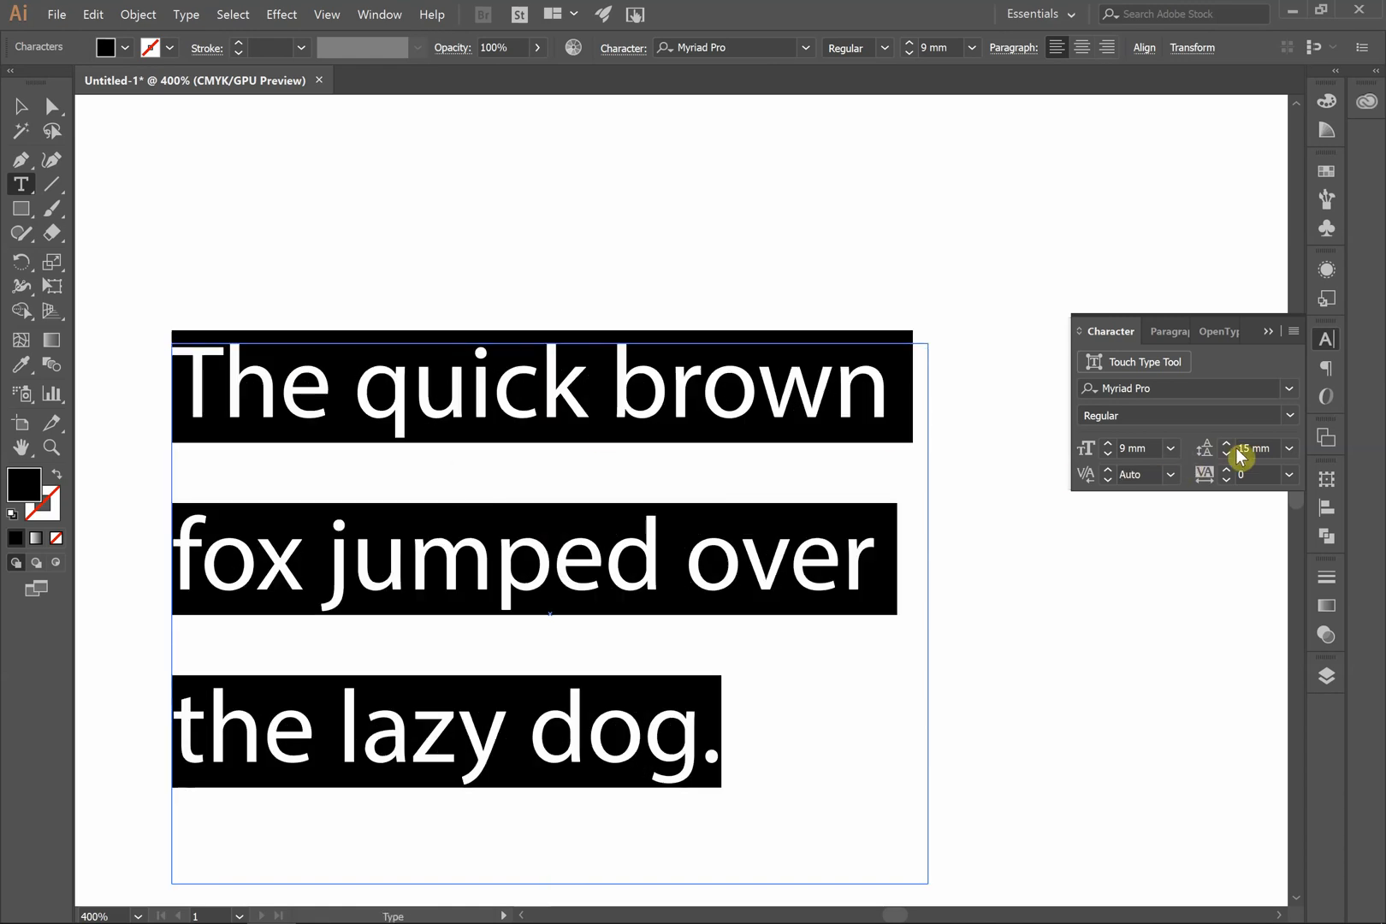
pyautogui.click(1227, 455)
pyautogui.click(1226, 454)
pyautogui.click(1226, 454)
pyautogui.click(1227, 454)
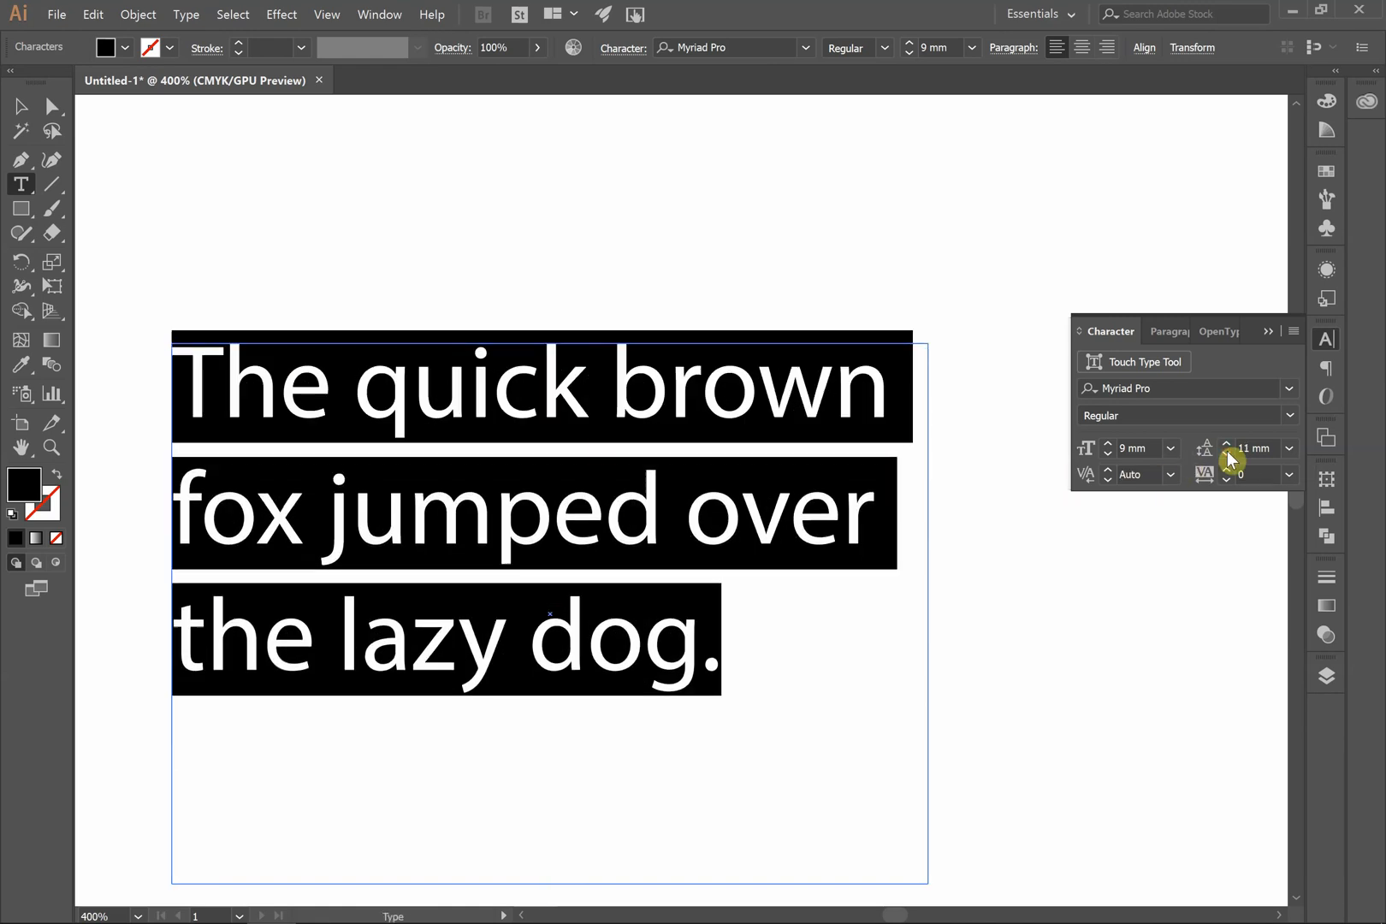
pyautogui.click(1226, 454)
pyautogui.click(1227, 454)
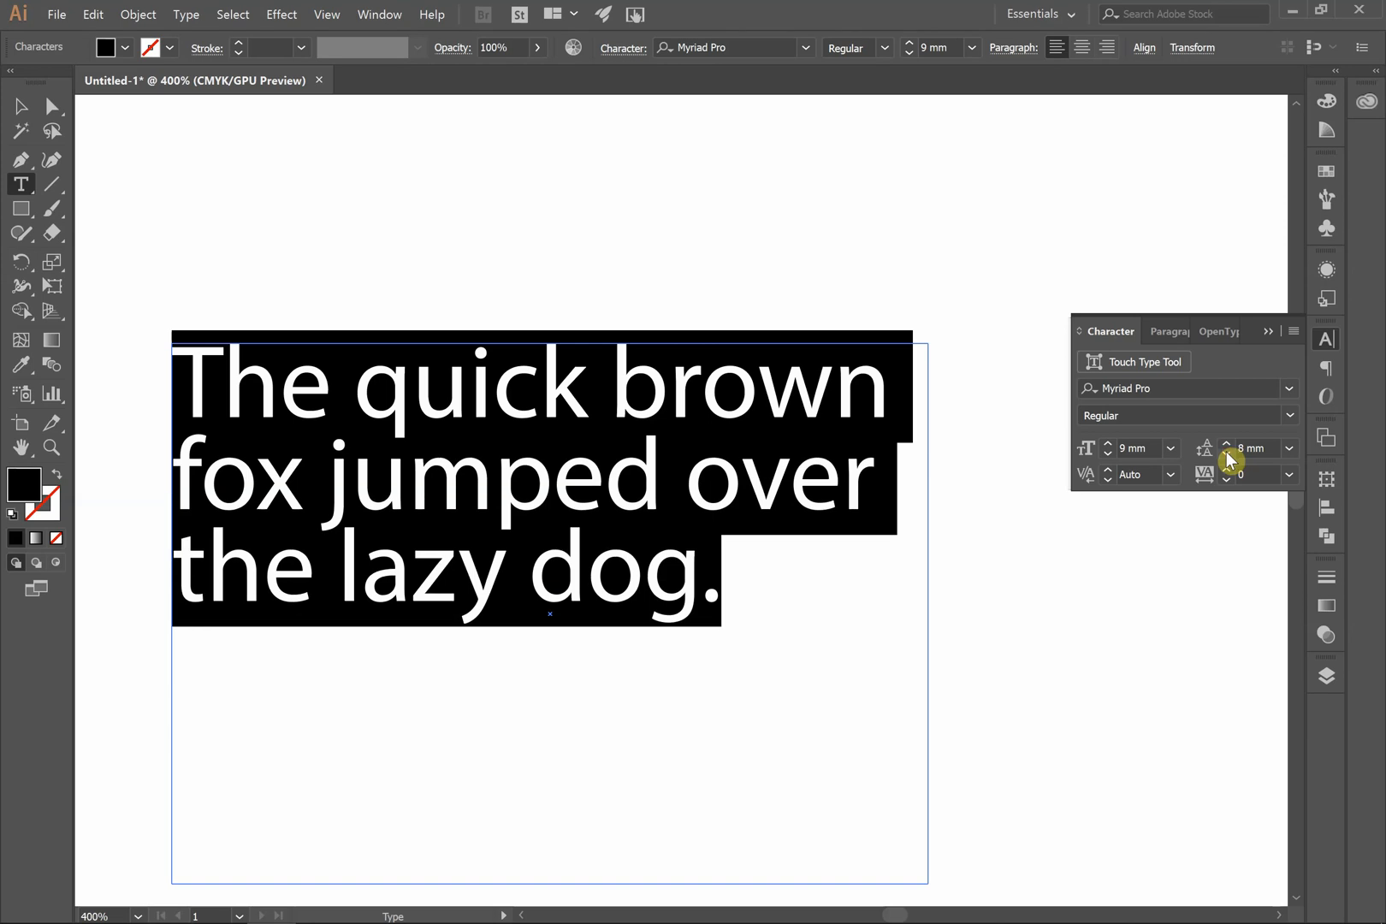
pyautogui.click(723, 589)
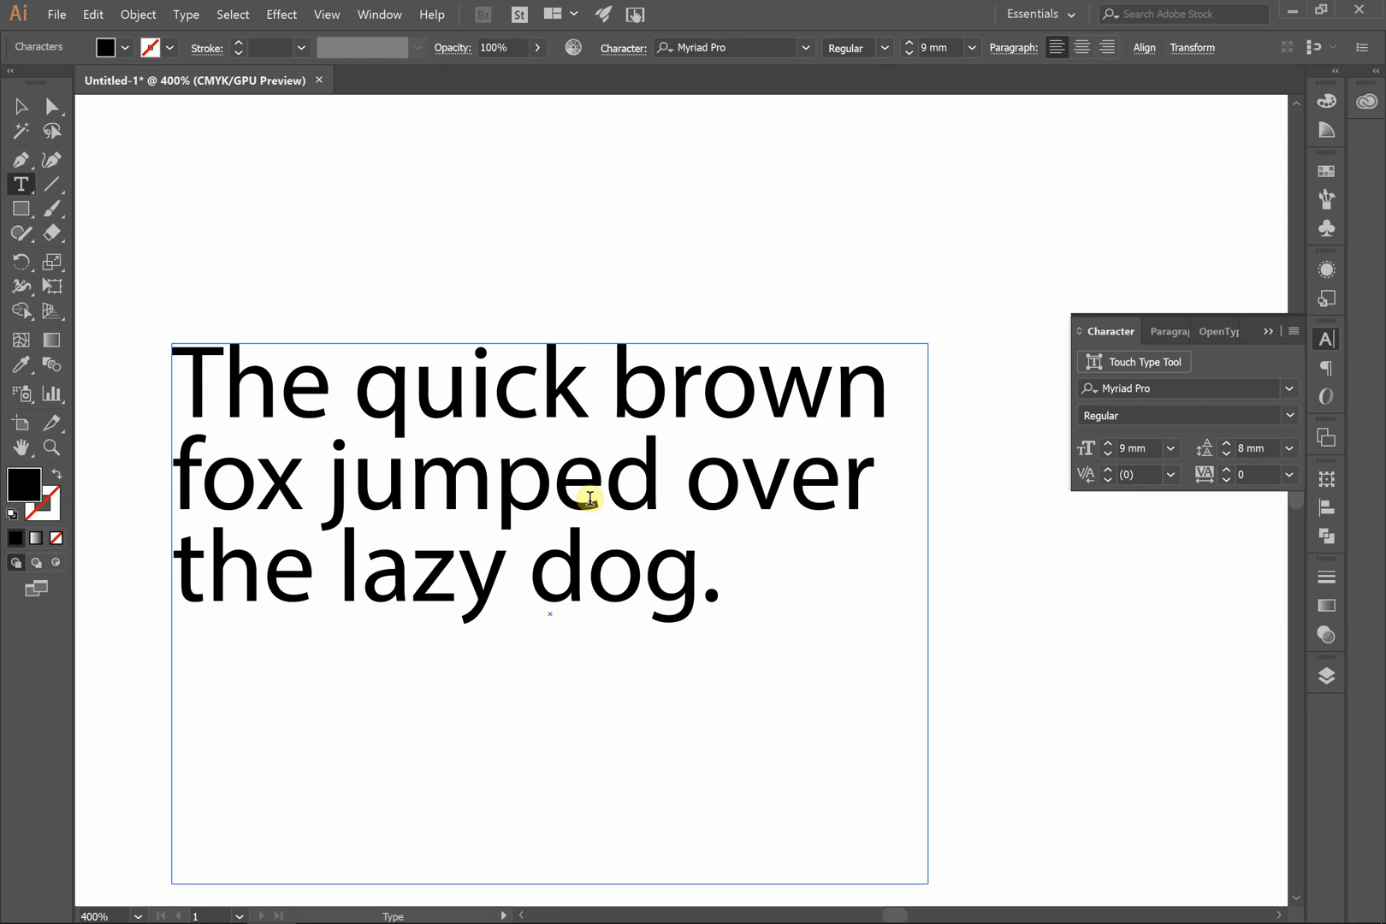
# Set the leading of the entire three-line sentence to 11 mm
pyautogui.hotkey('ctrl', 'a')
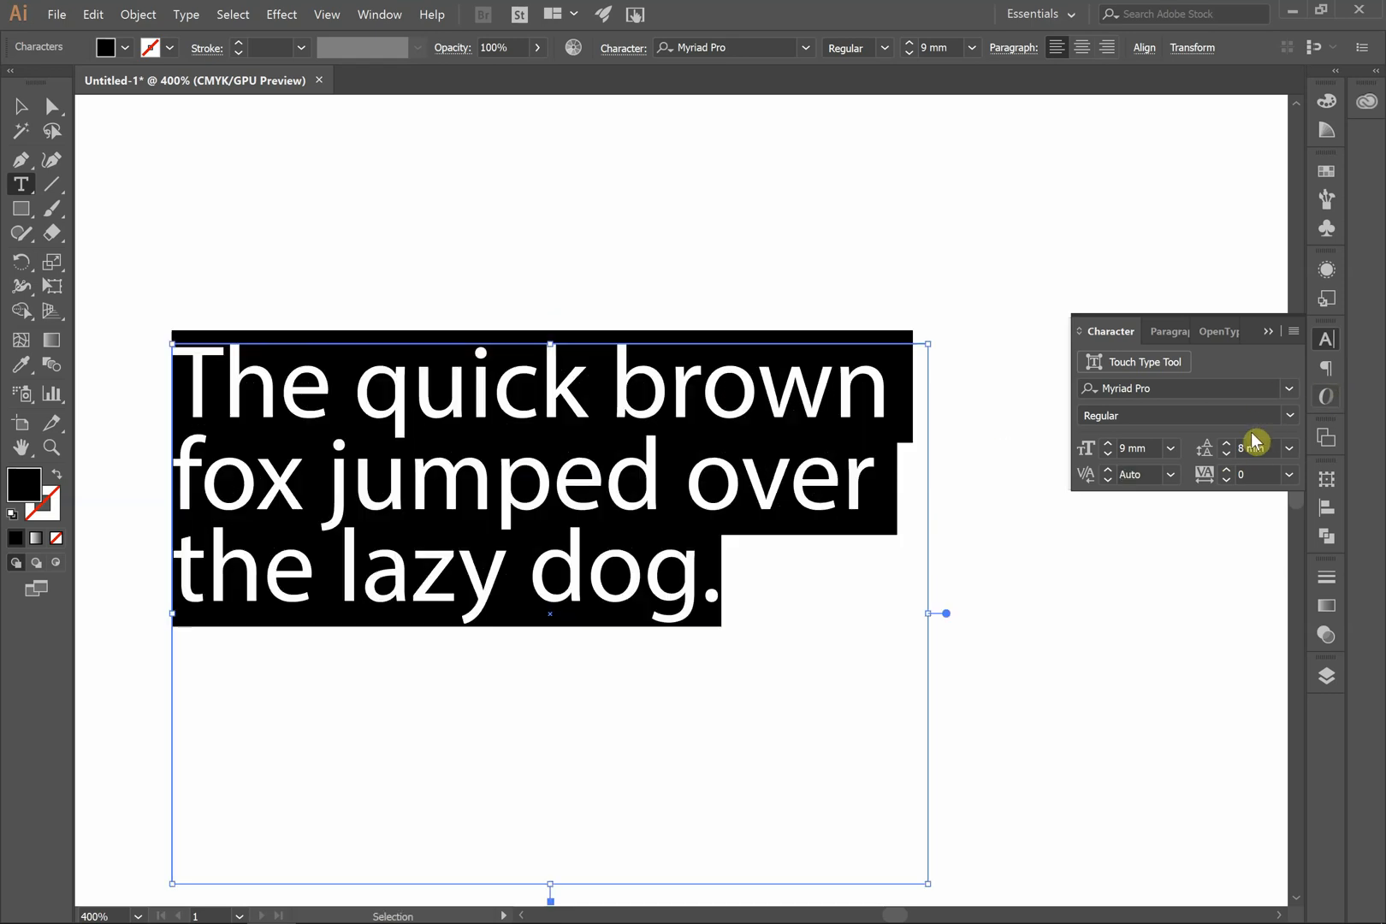
pyautogui.click(1226, 444)
pyautogui.click(1227, 444)
pyautogui.click(1227, 444)
pyautogui.click(702, 661)
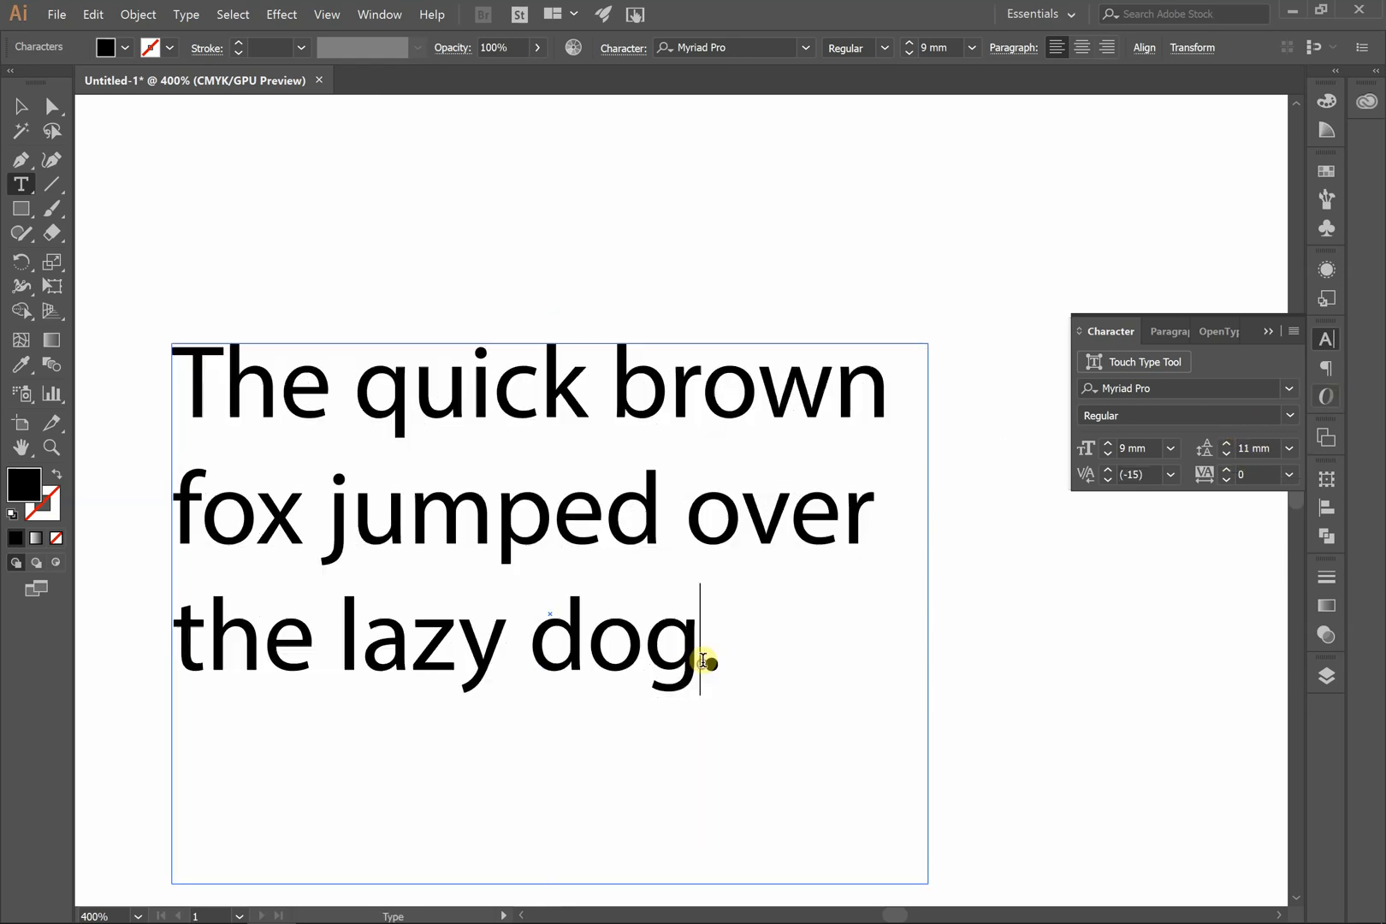
# Select the "The Lazy Dog" text and increase its tracking to 199
pyautogui.hscroll(1, 578, 566)
pyautogui.hscroll(8, 580, 568)
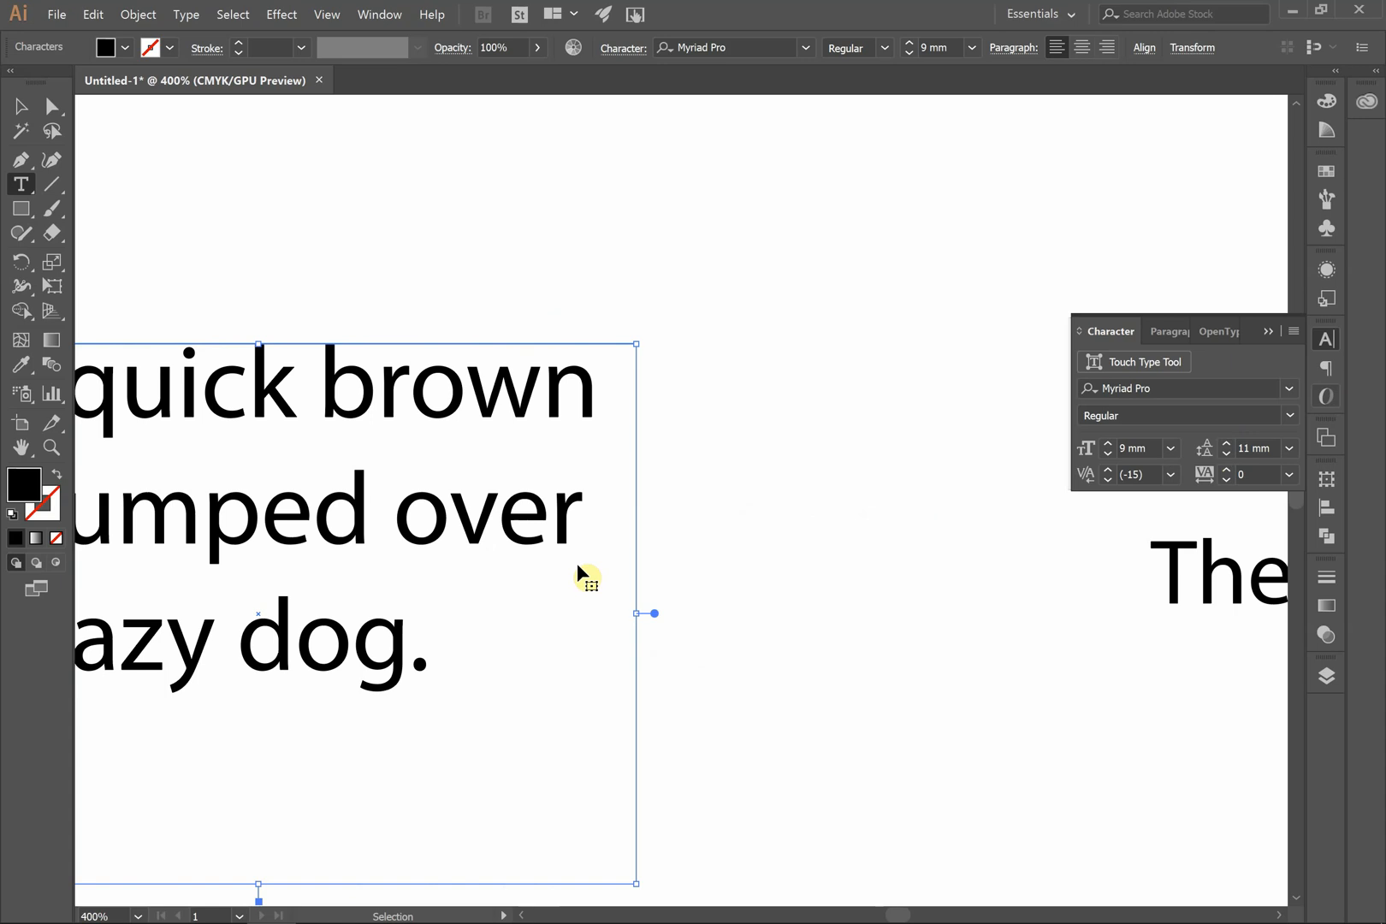
pyautogui.hscroll(5, 579, 568)
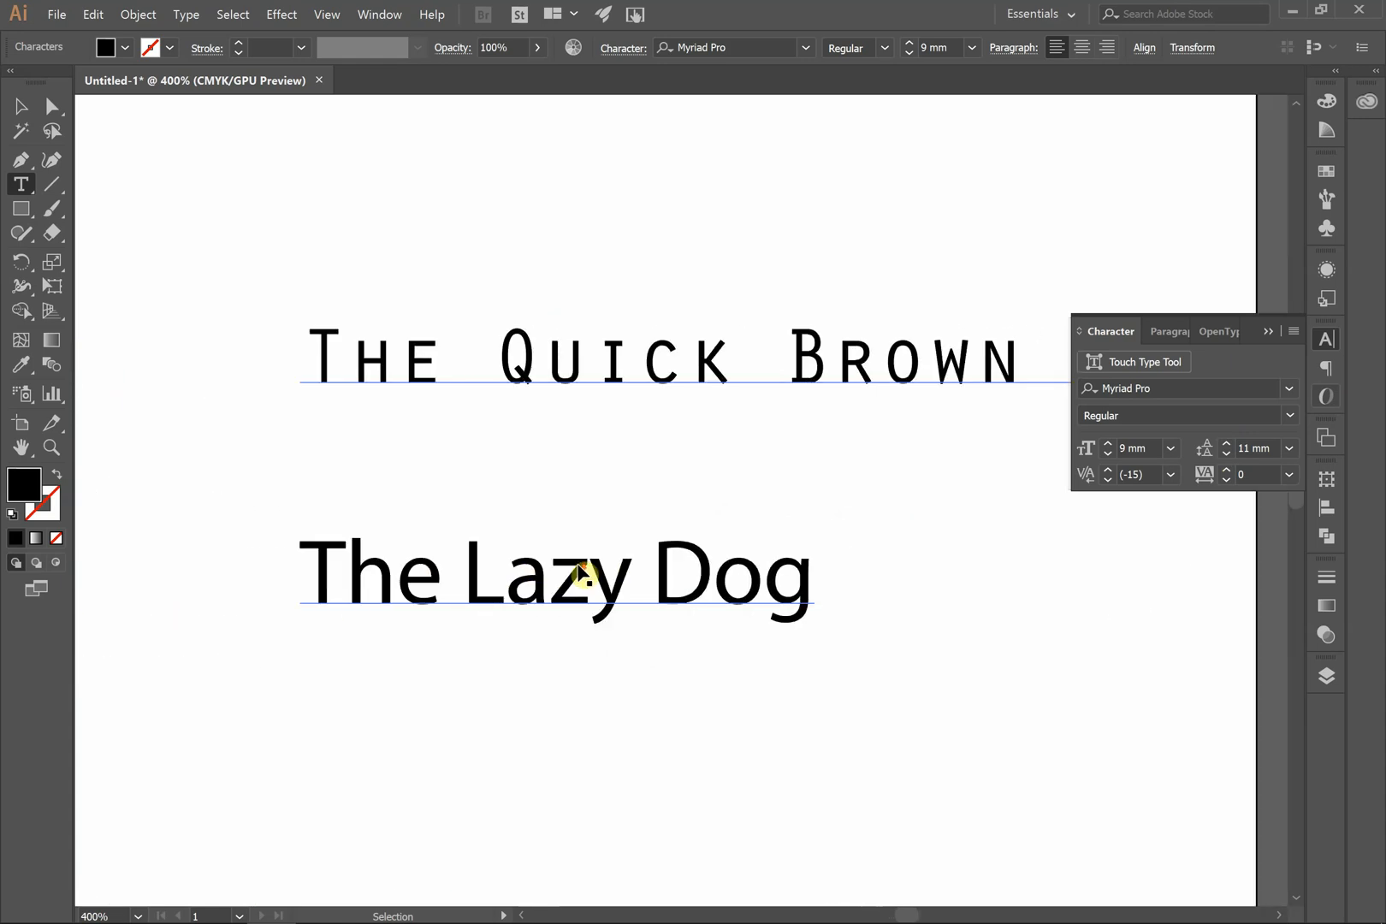
pyautogui.click(582, 578)
pyautogui.hscroll(2, 544, 575)
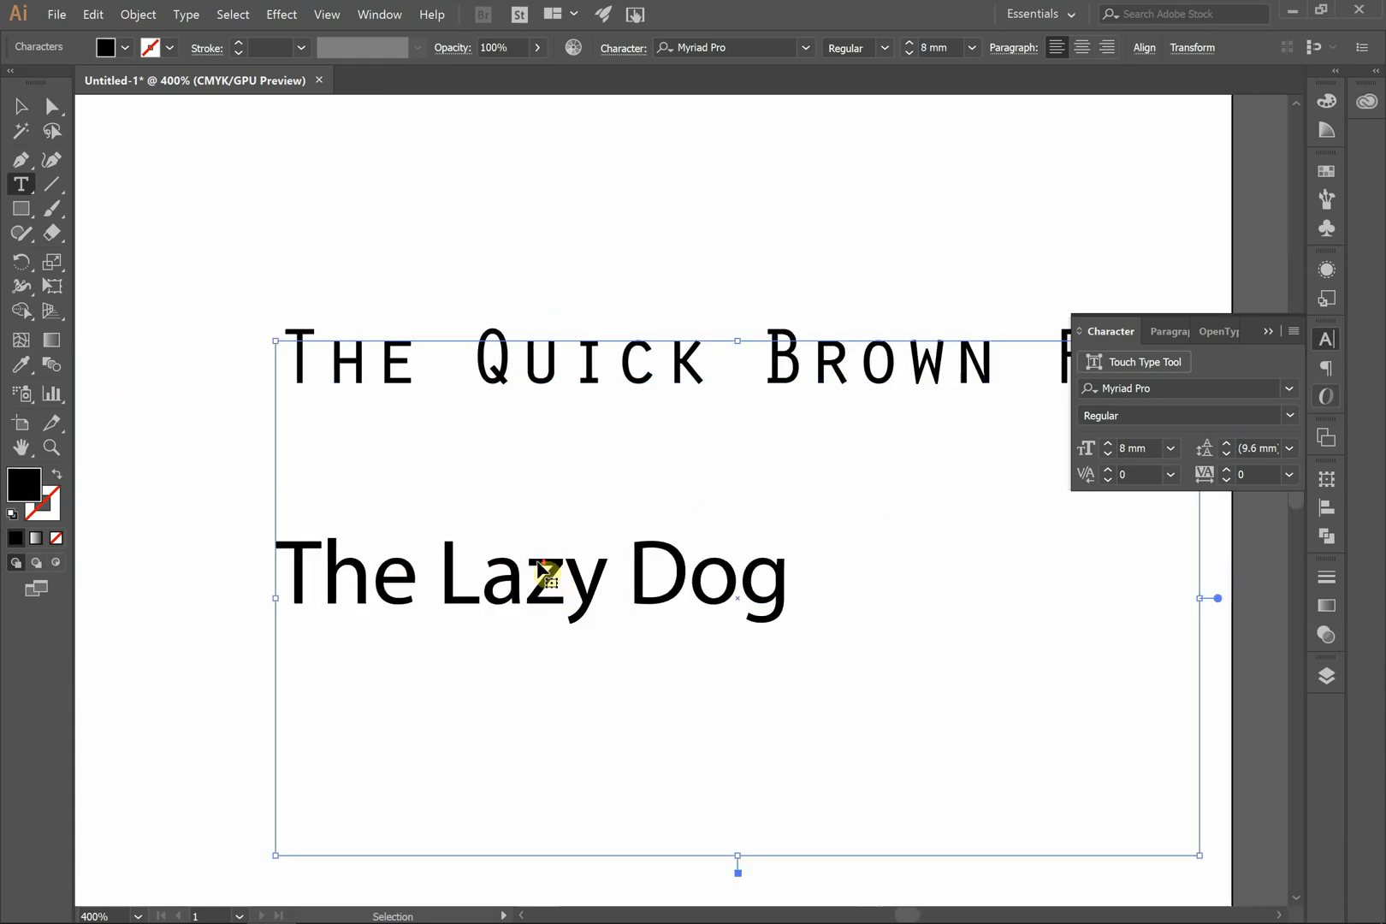
pyautogui.moveTo(745, 581); pyautogui.dragTo(201, 566)
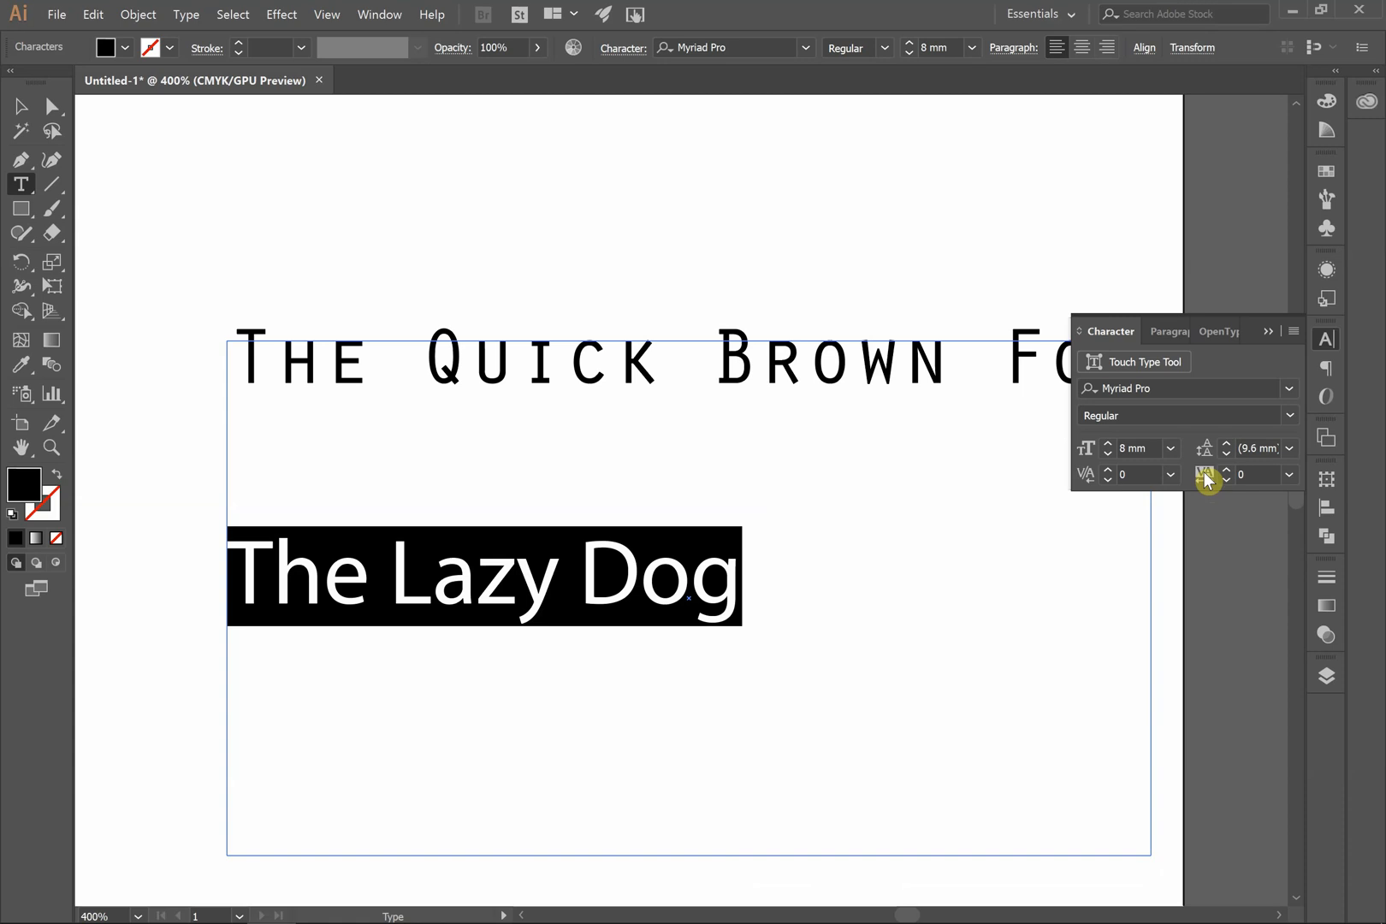
pyautogui.moveTo(1226, 469); pyautogui.dragTo(1228, 477)
pyautogui.click(975, 596)
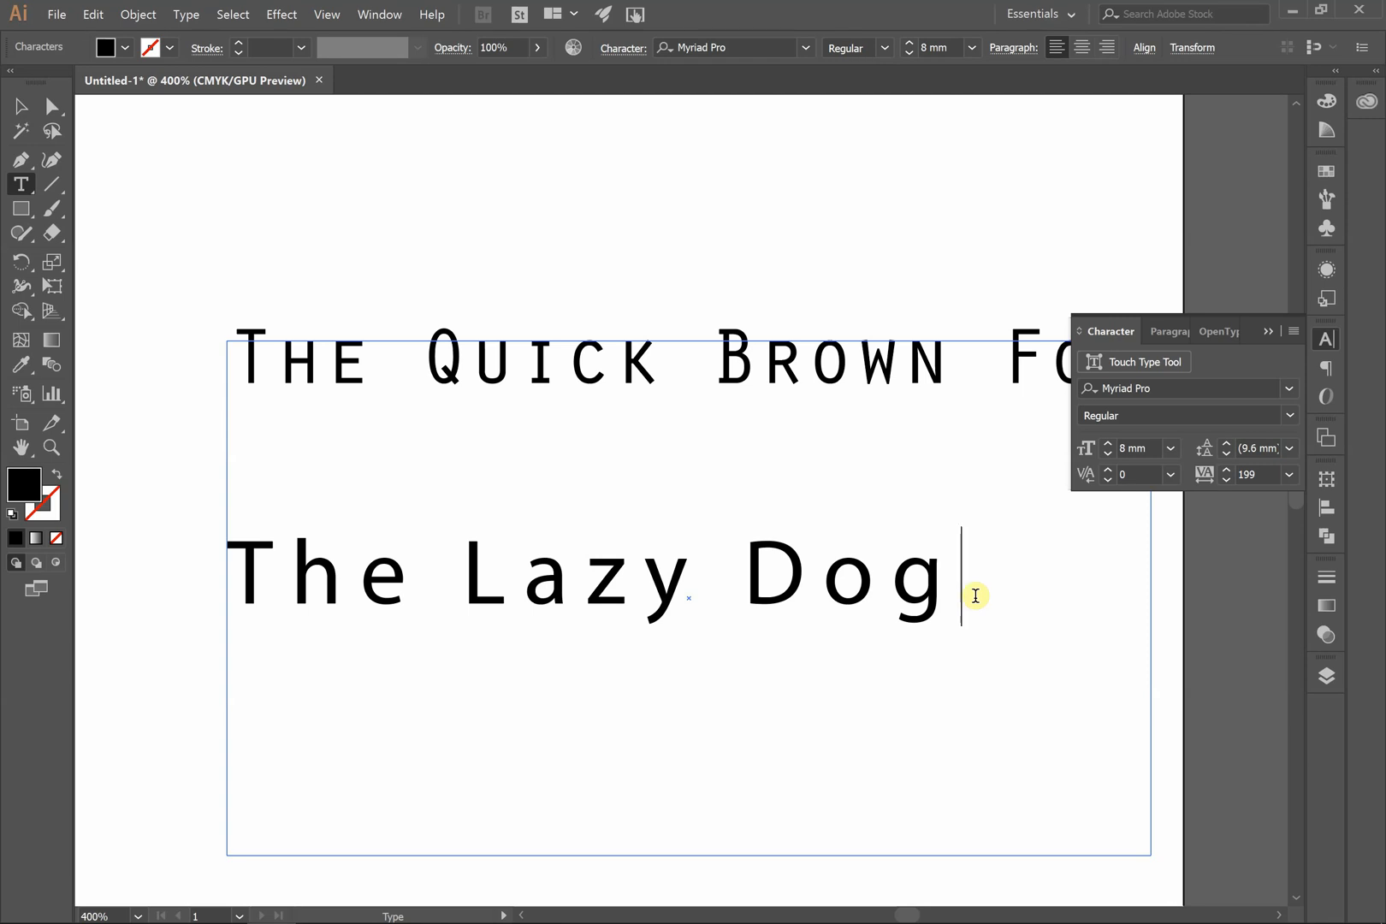
# Reselect "The Lazy Dog" and tighten its tracking to -40
pyautogui.moveTo(964, 590); pyautogui.dragTo(192, 556)
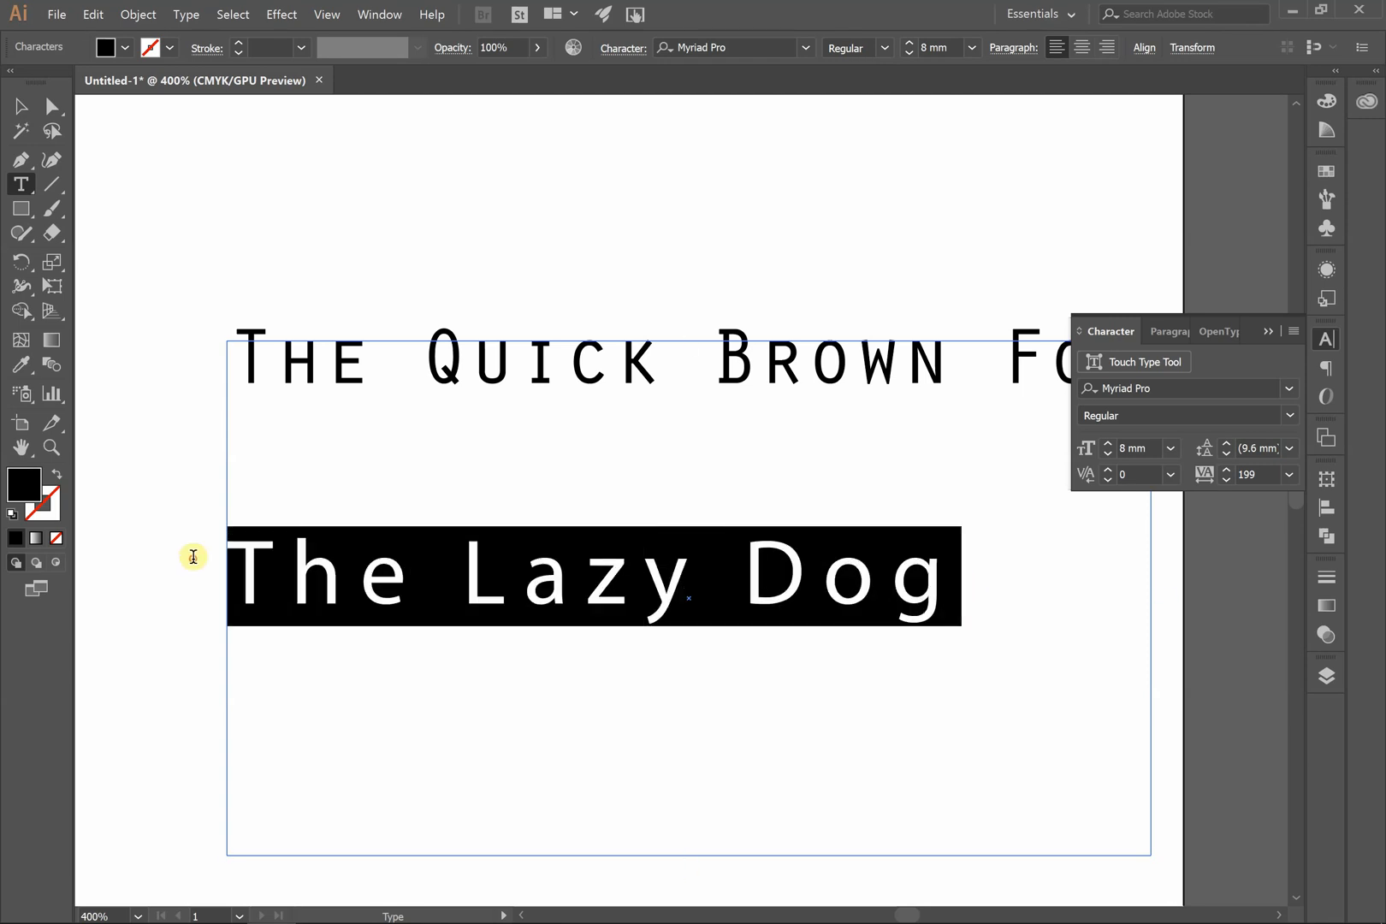
pyautogui.moveTo(1232, 482); pyautogui.dragTo(1226, 480)
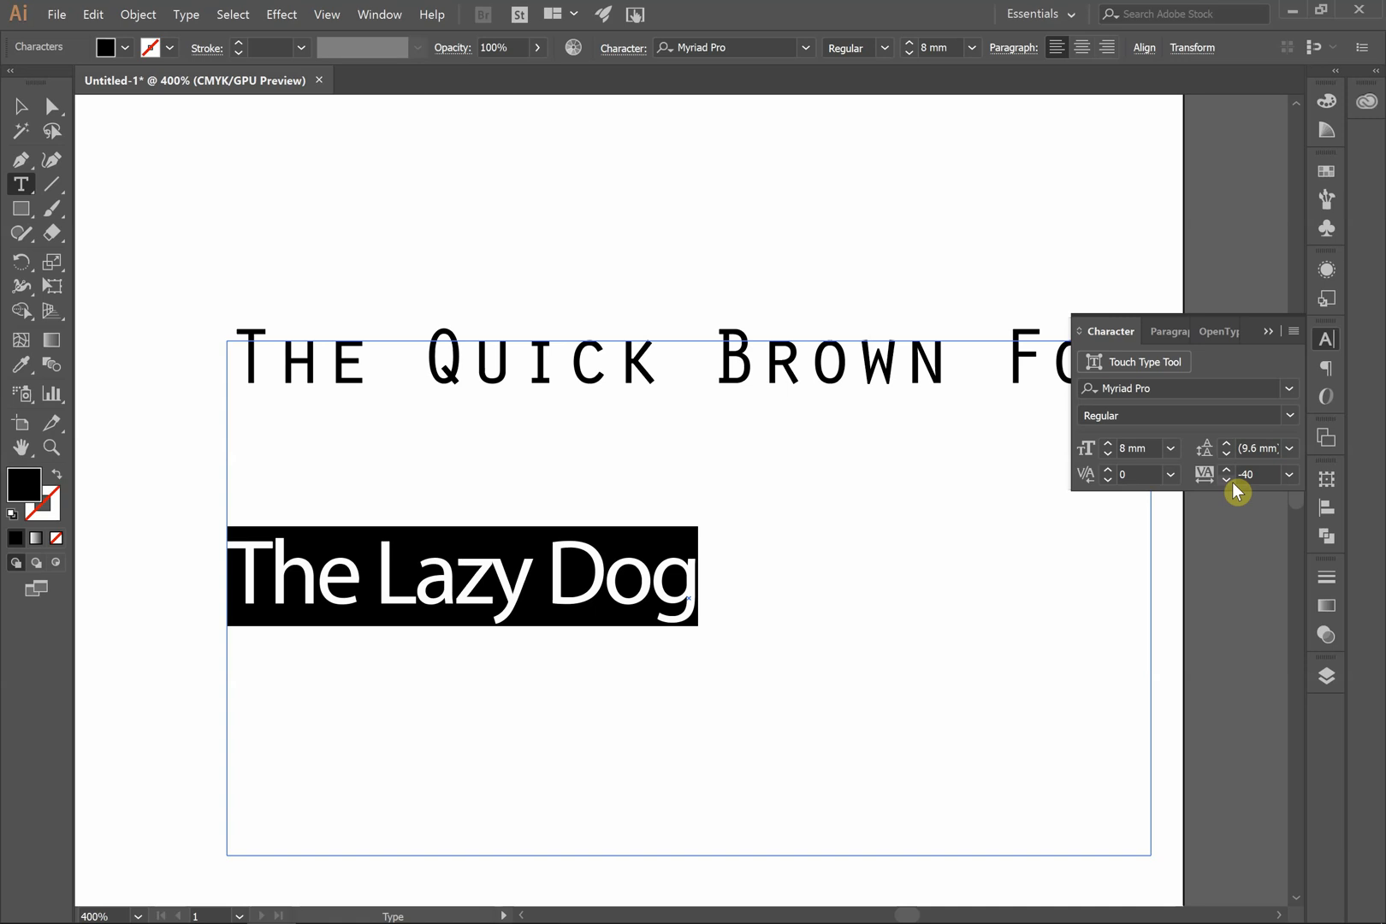
pyautogui.click(727, 608)
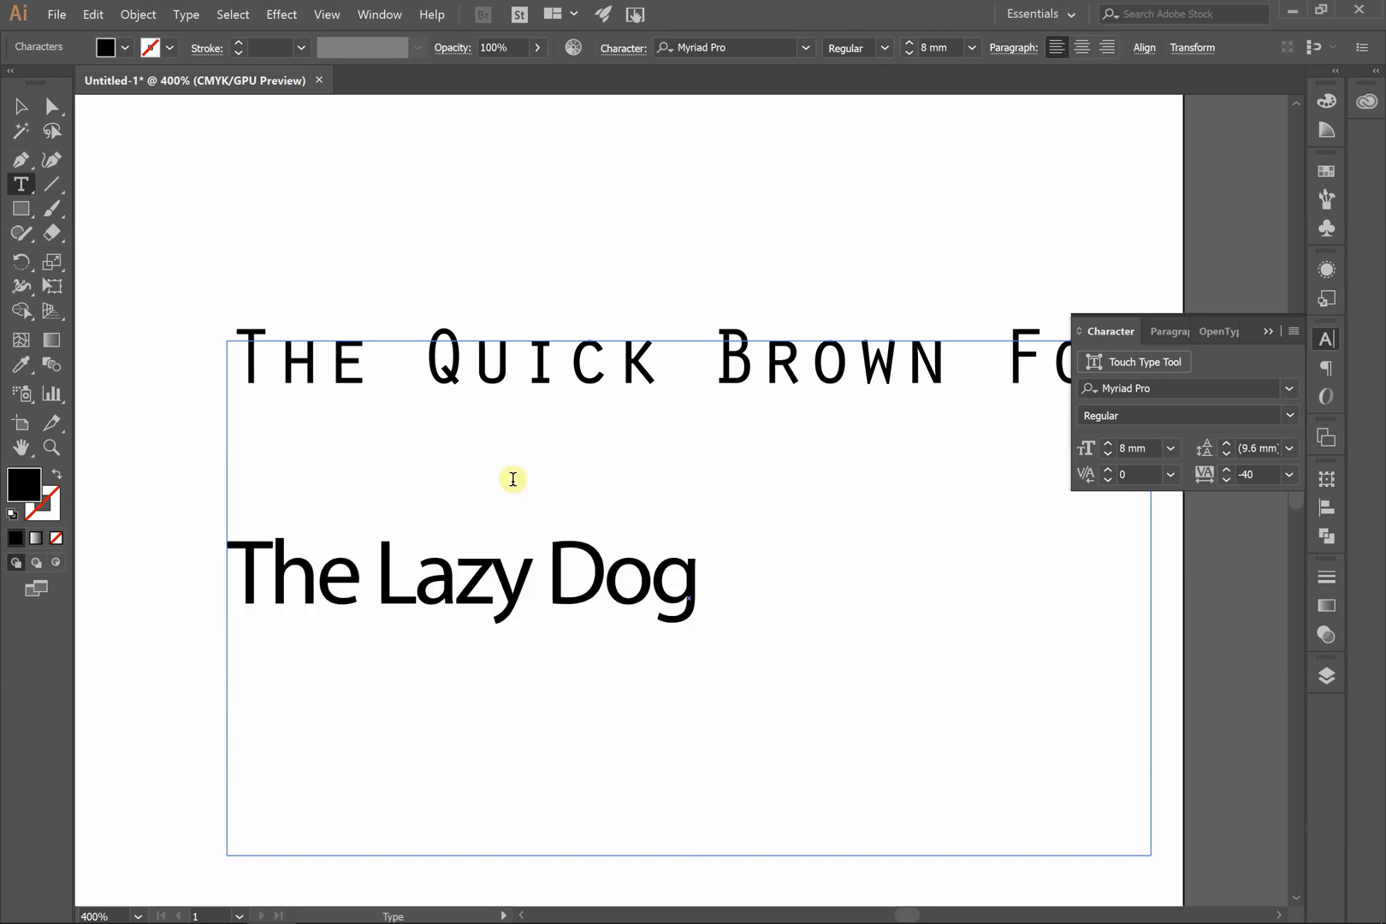
# Detach the Character panel from its group and float it above the "The Quick Brown Fox" line so the text is uncovered
pyautogui.scroll(-1, 514, 475)
pyautogui.scroll(1, 505, 445)
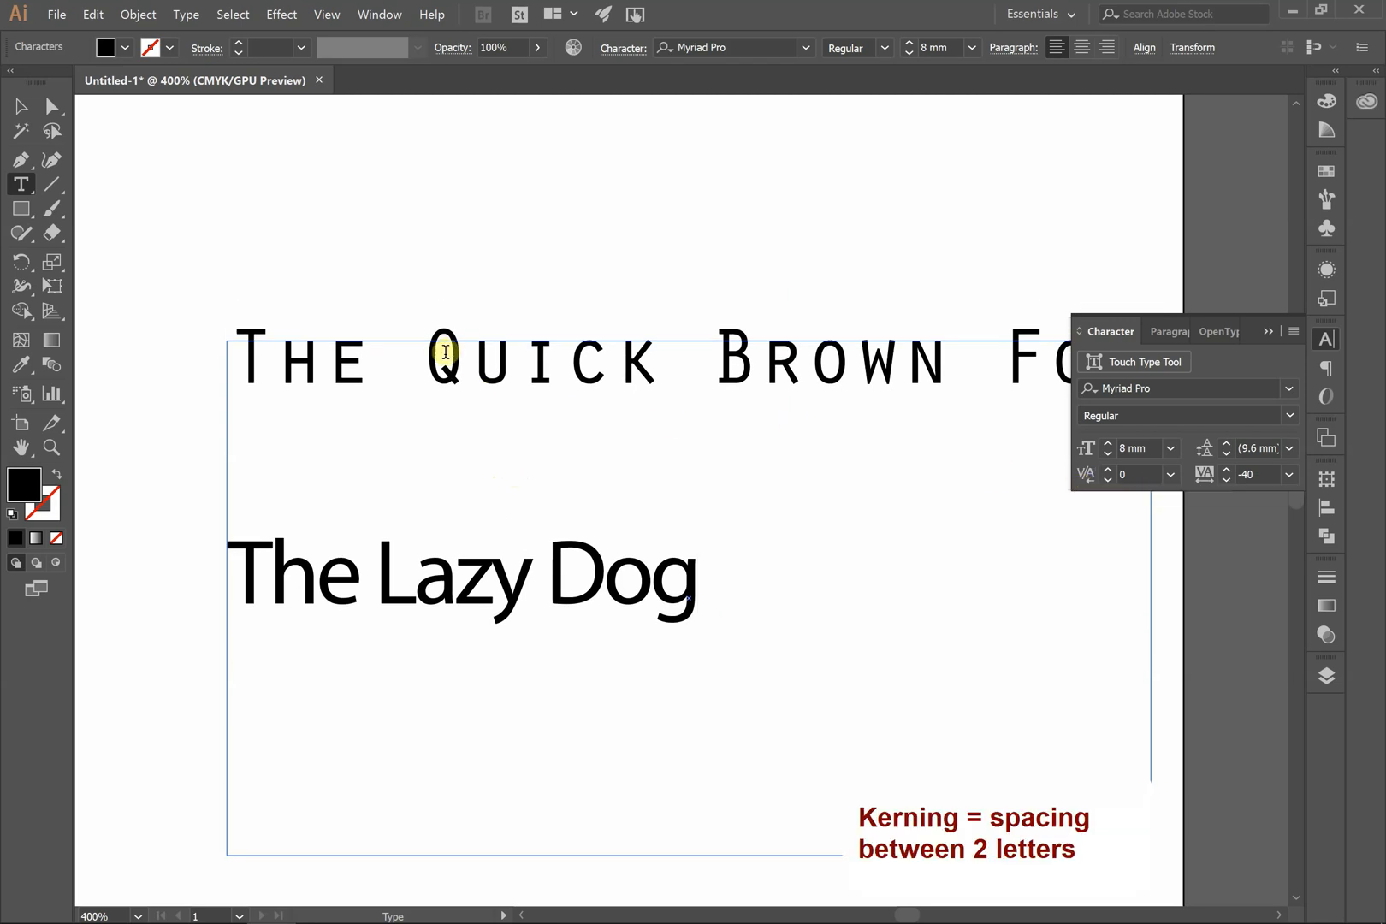
pyautogui.click(521, 356)
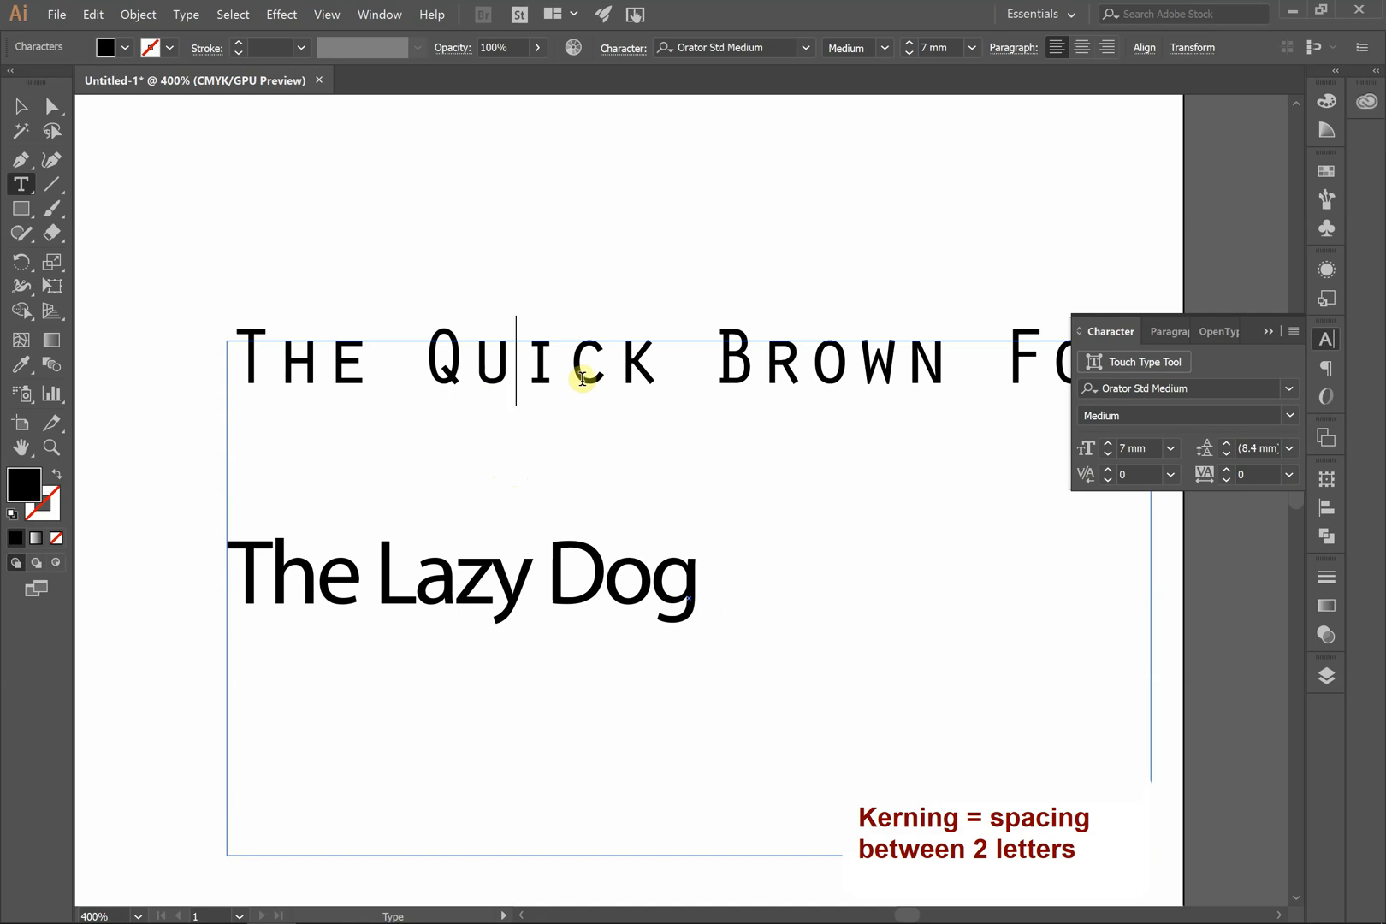
pyautogui.hscroll(1, 526, 383)
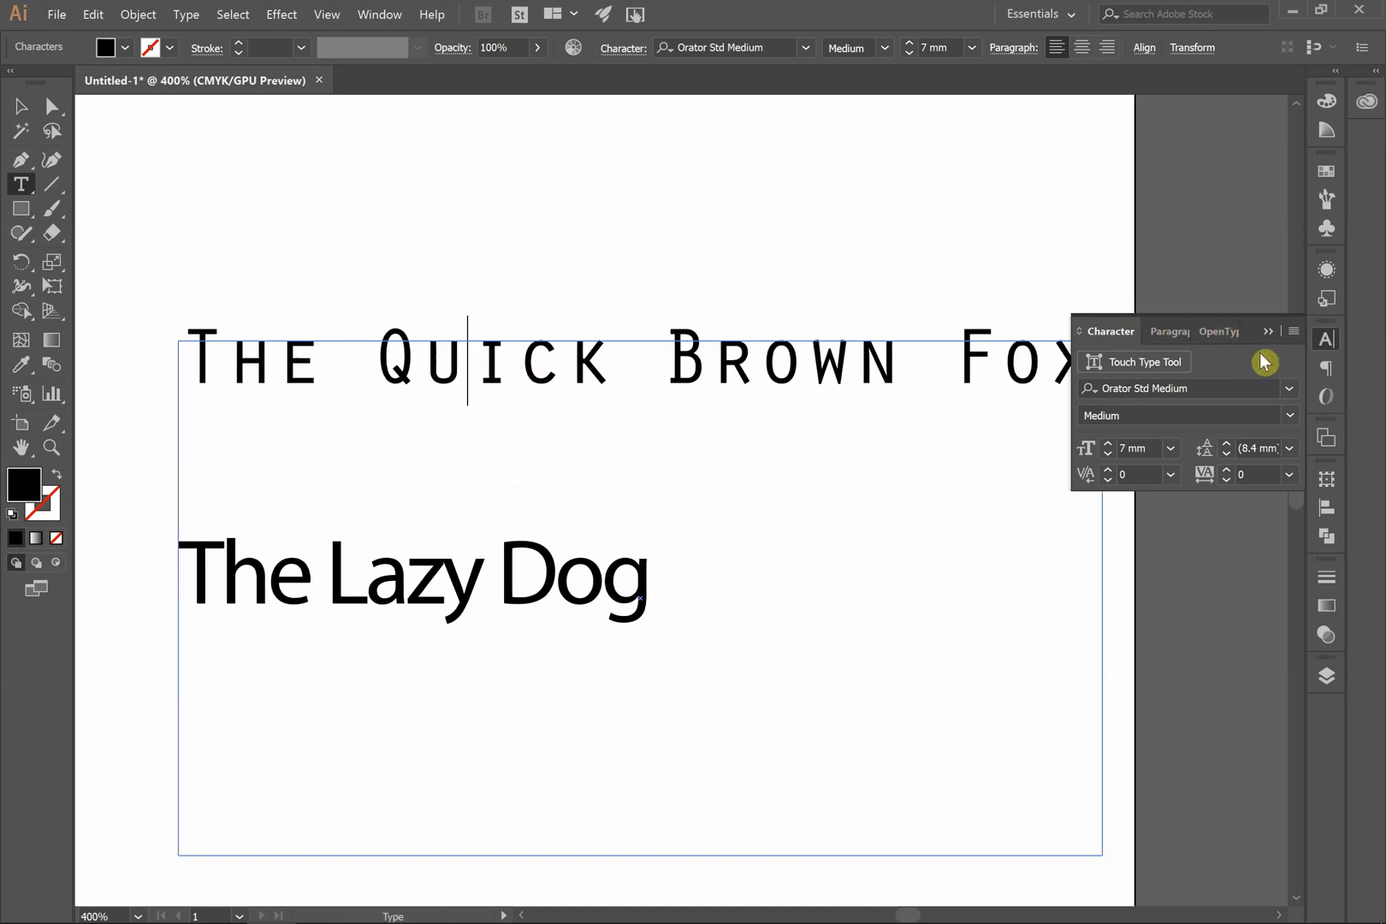
pyautogui.click(1290, 332)
pyautogui.click(1246, 293)
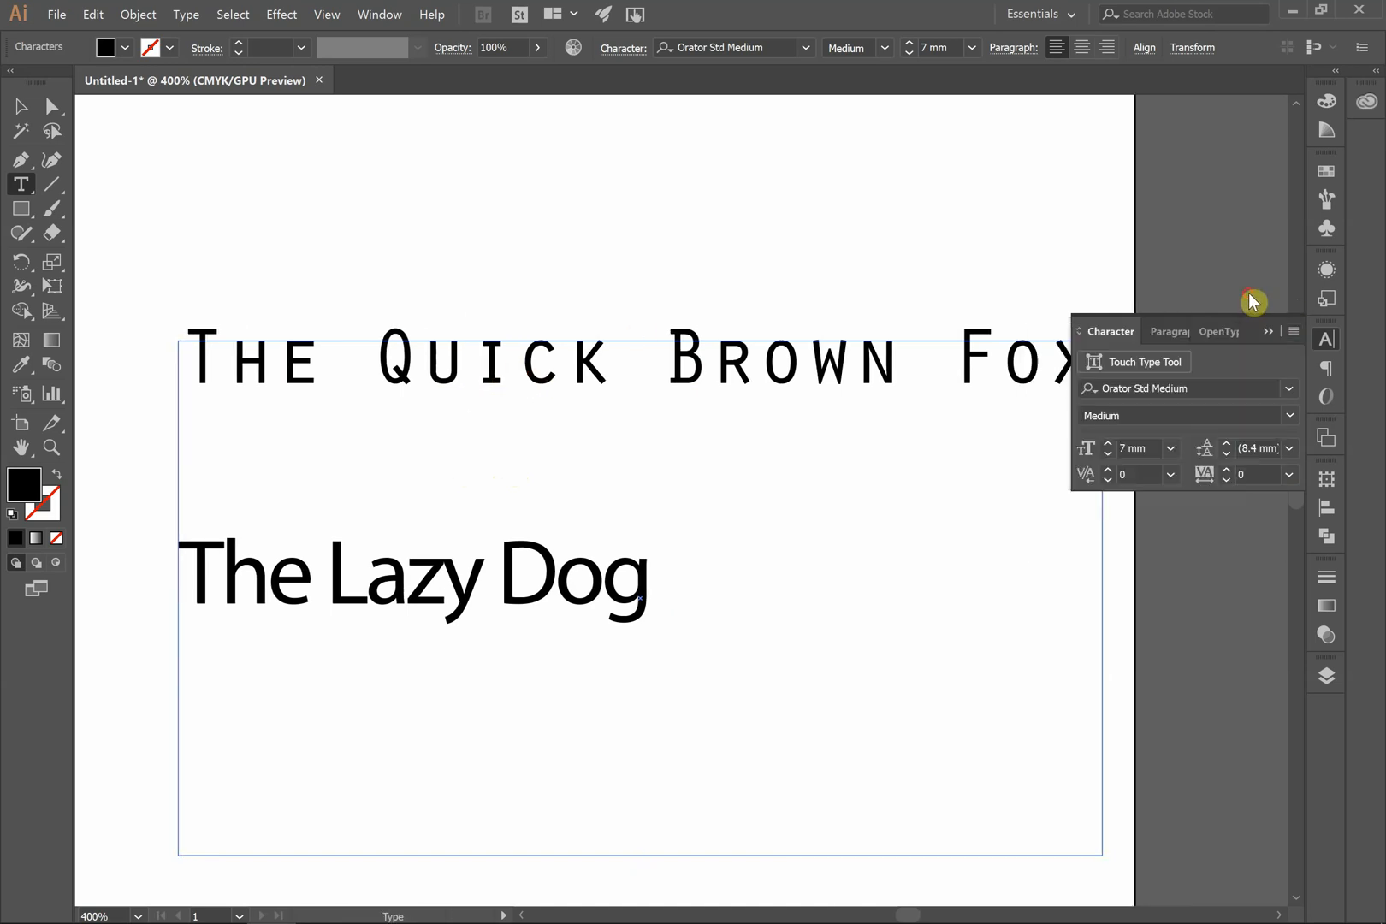
pyautogui.moveTo(1103, 329); pyautogui.dragTo(1065, 137)
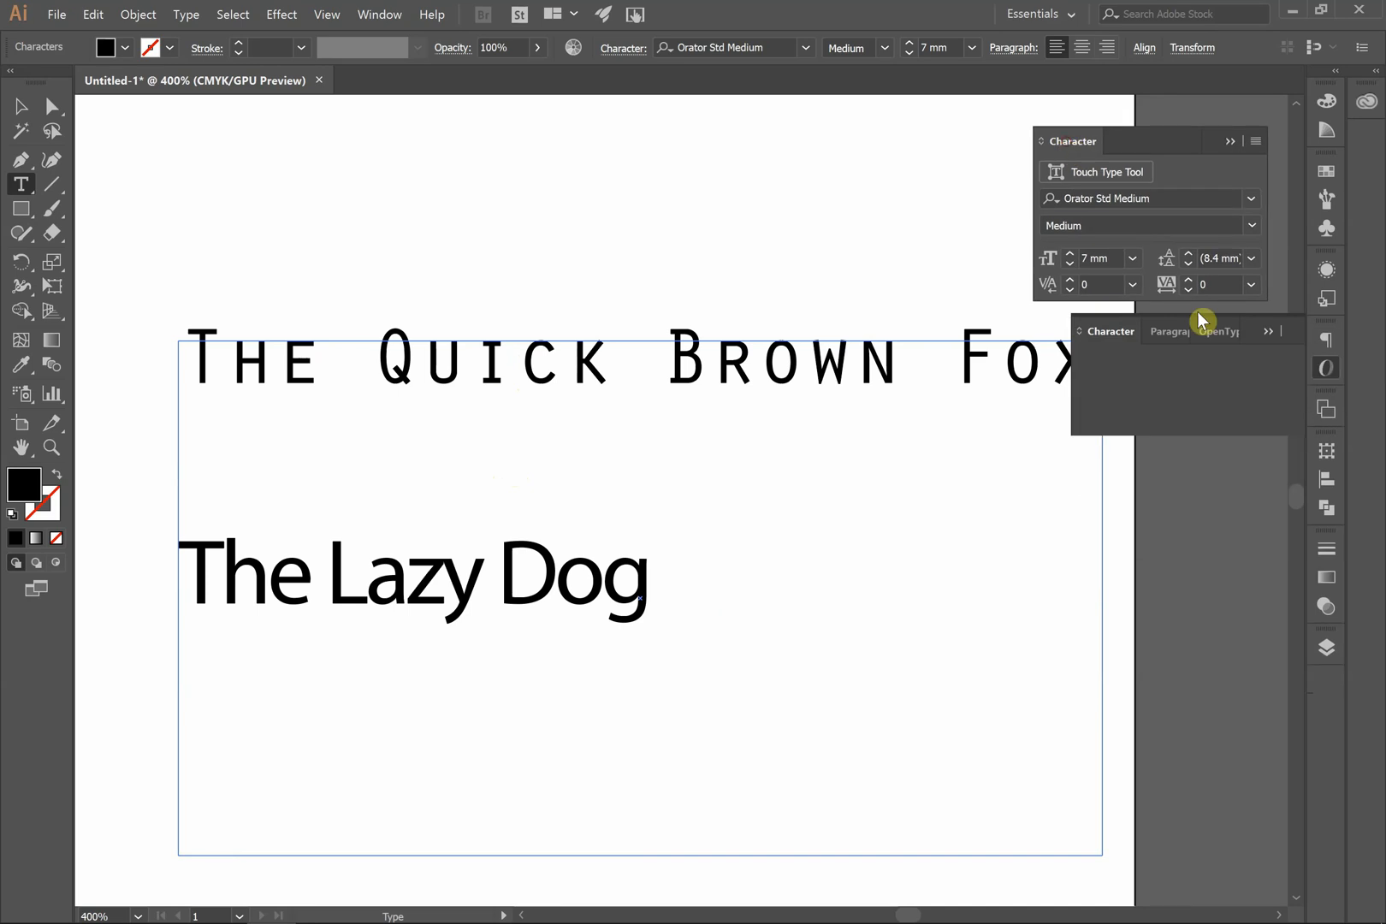
# Tighten the kerning between the U and I of "Quick" to about -31
pyautogui.click(758, 364)
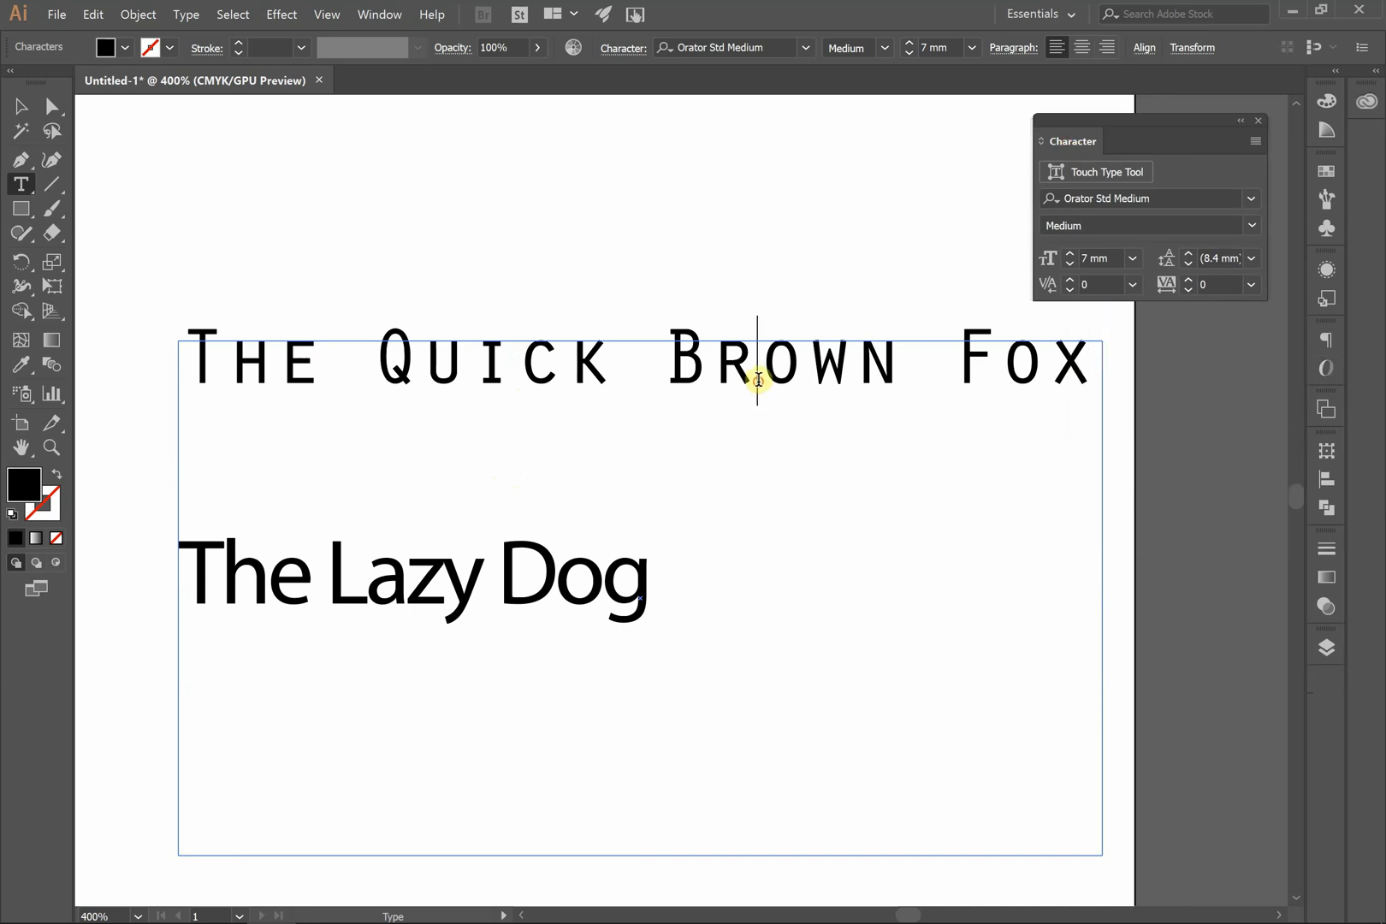
pyautogui.click(453, 362)
pyautogui.click(1070, 290)
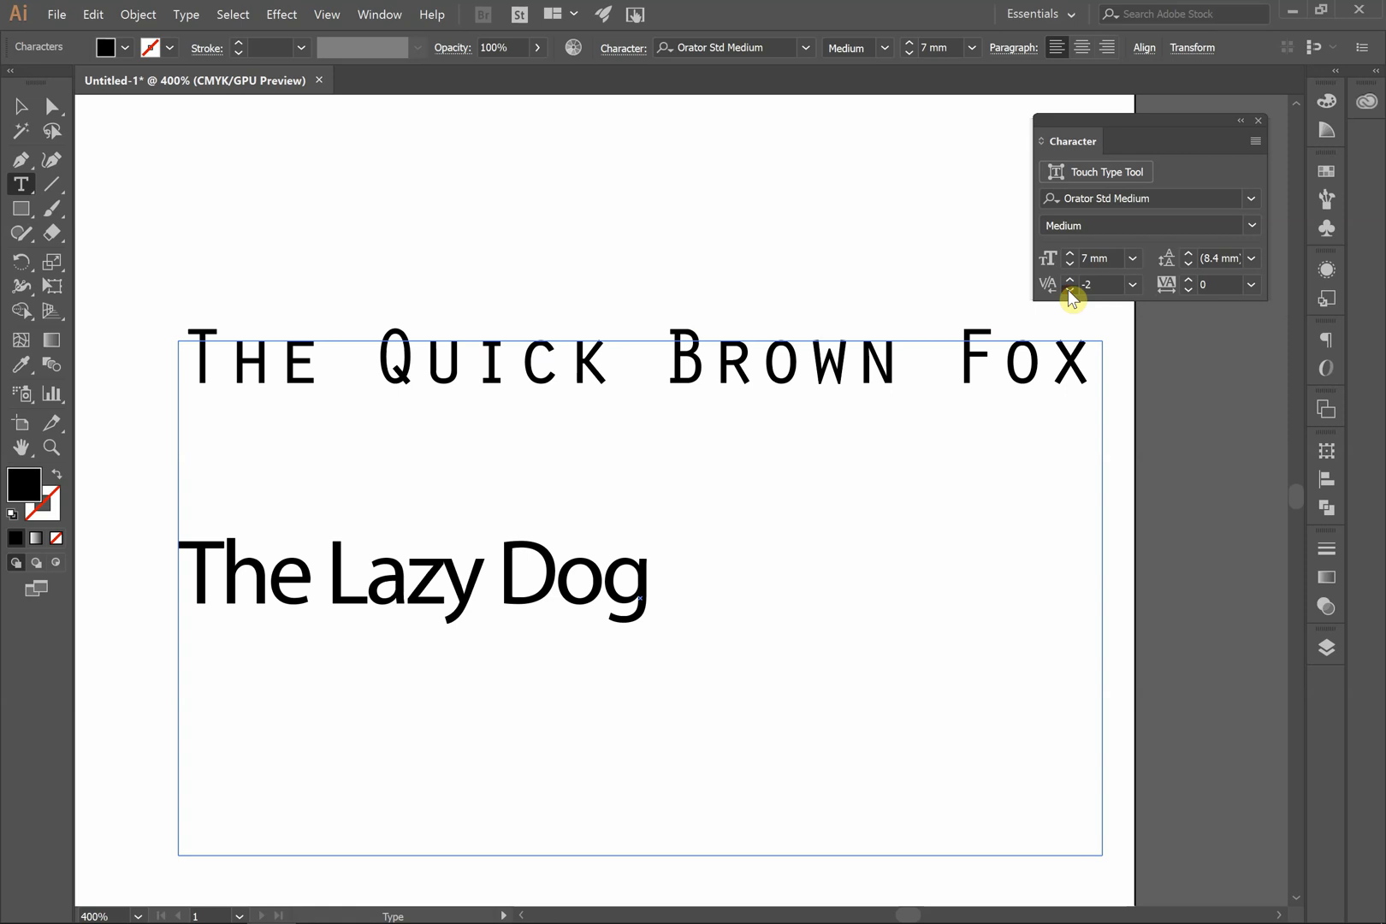
pyautogui.click(1069, 290)
pyautogui.click(1069, 290)
pyautogui.click(1070, 291)
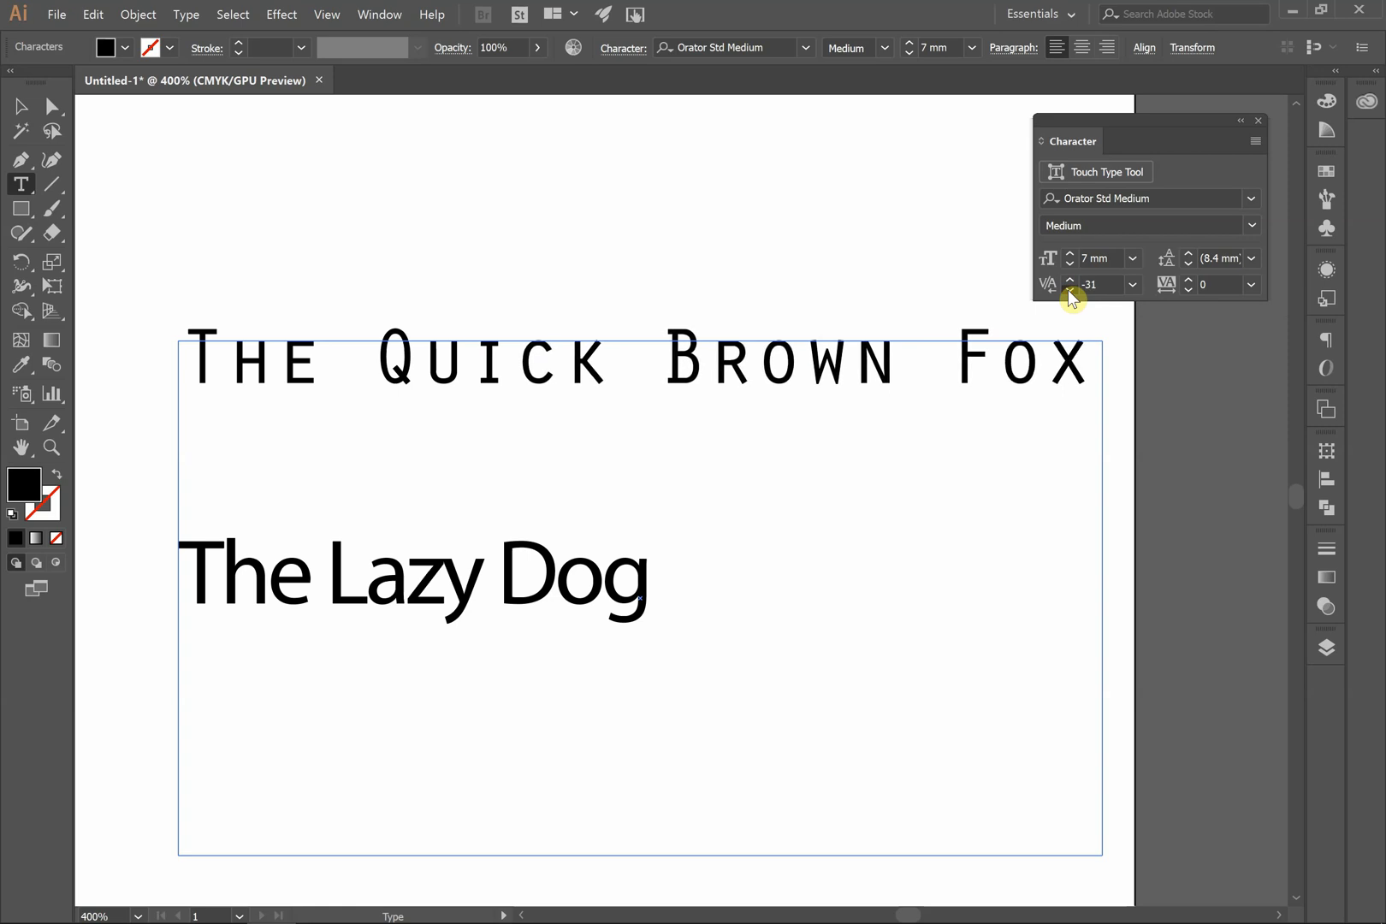
# Tighten the kerning between the C and K of "Quick" to -18, and another letter gap in that word to about -24
pyautogui.click(571, 359)
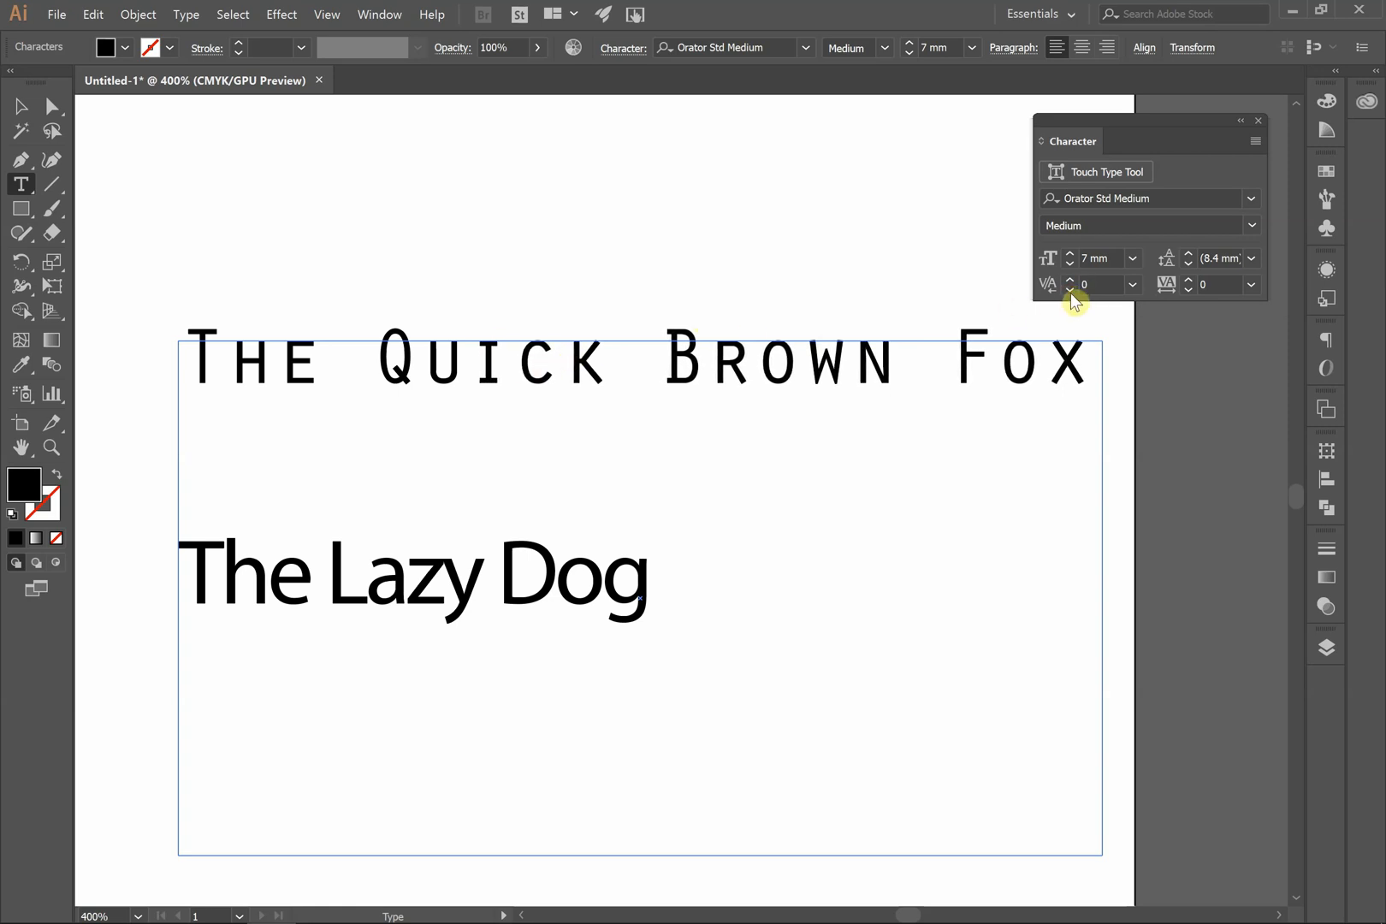
pyautogui.click(1070, 291)
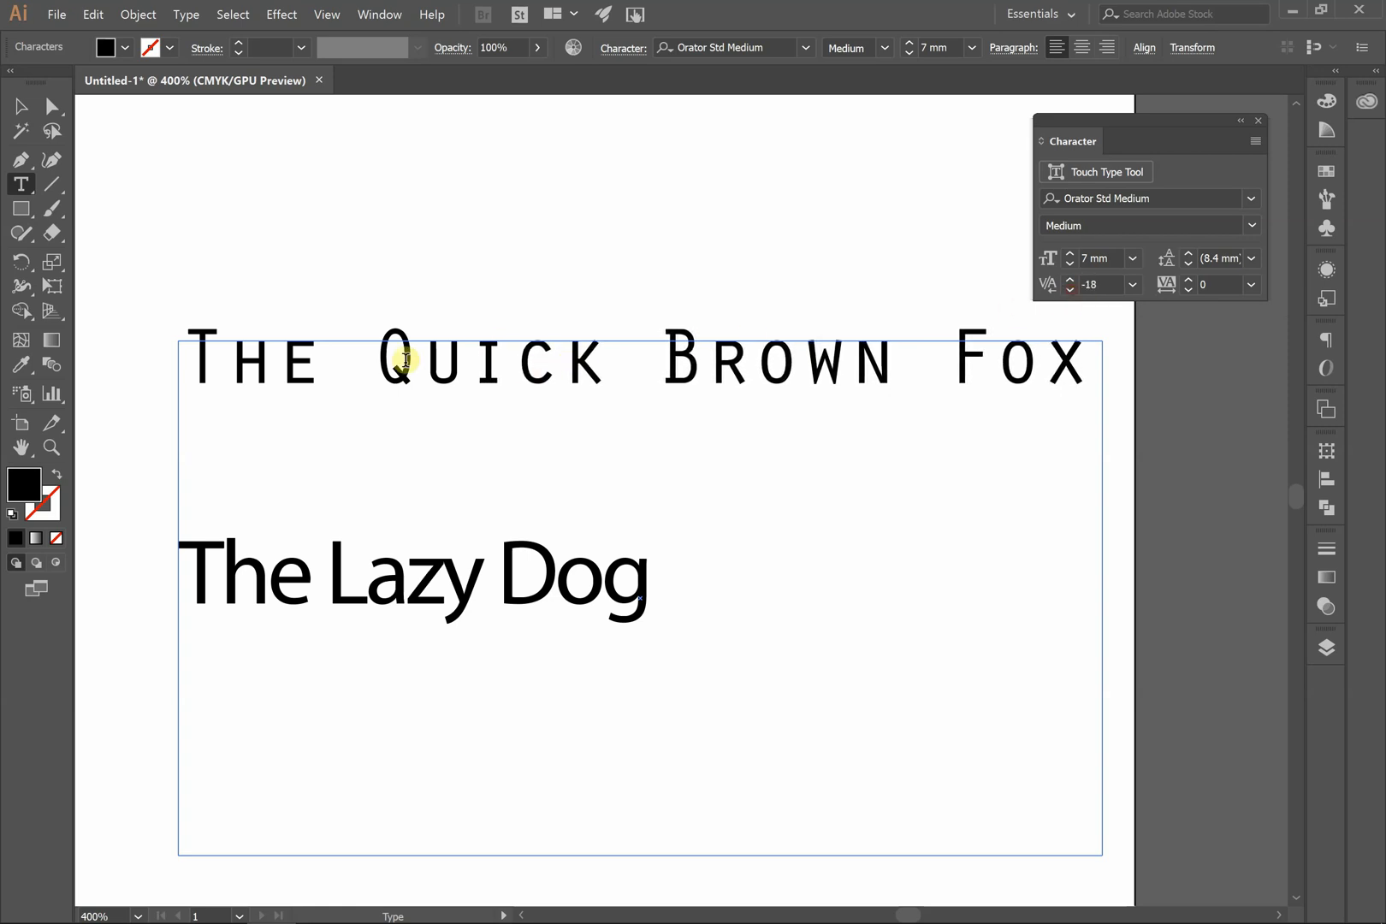
pyautogui.click(1072, 291)
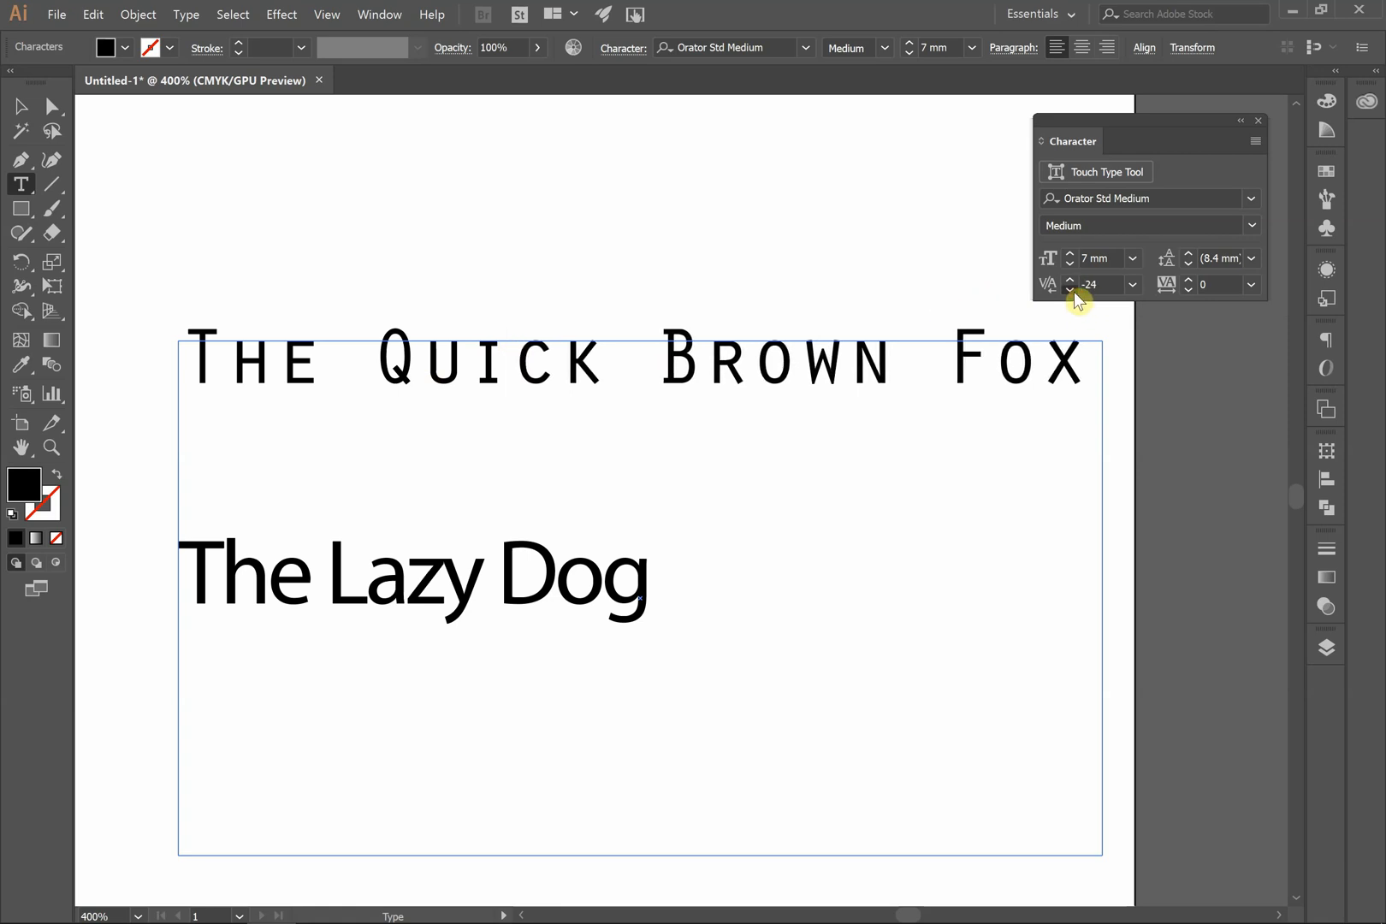
# Tighten the kerning between the F and O of "Fox", and between its O and X to about -14
pyautogui.click(993, 366)
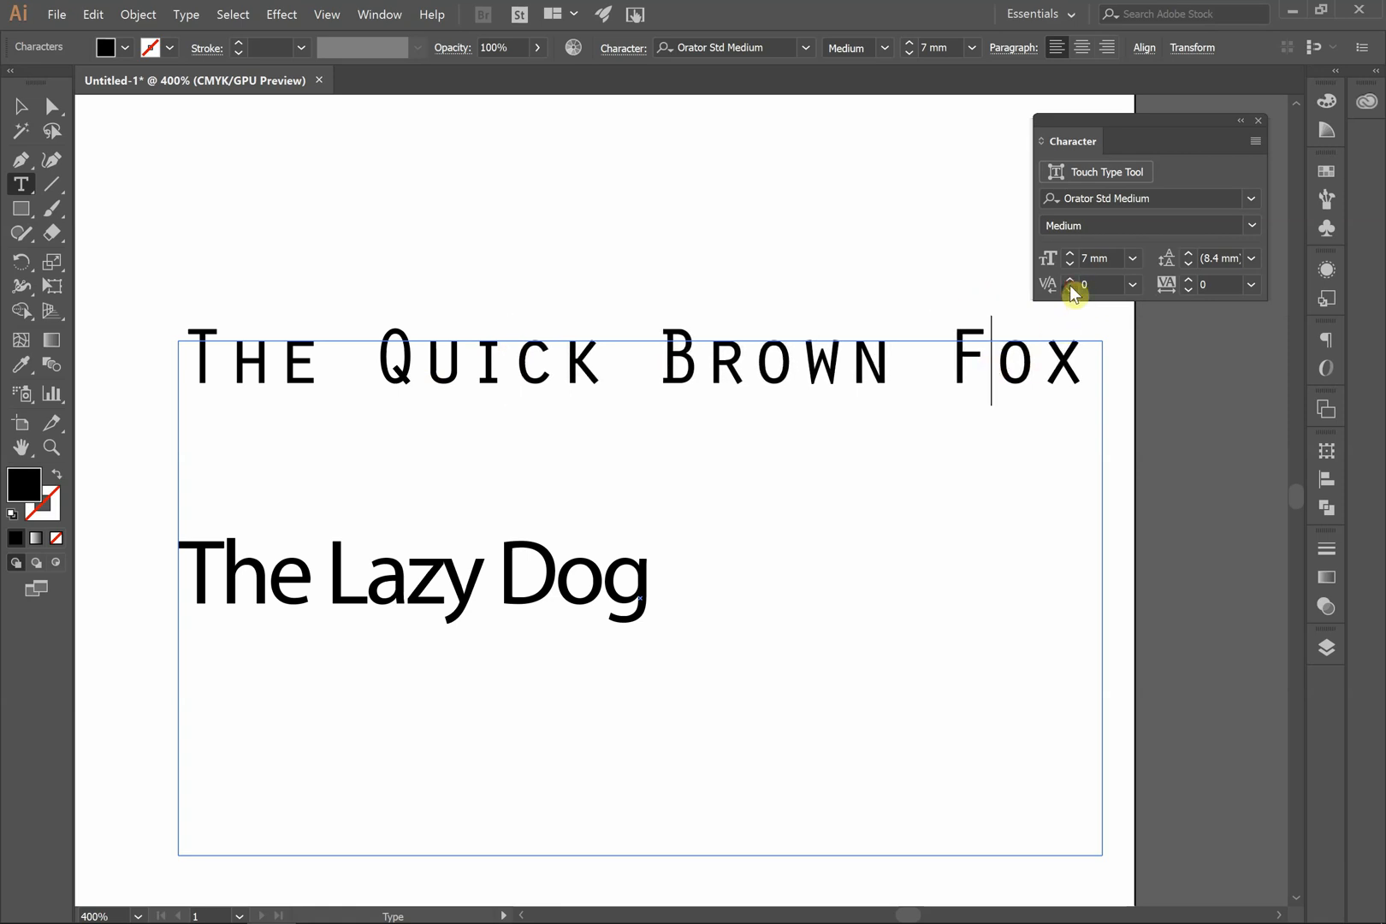
pyautogui.click(1072, 291)
pyautogui.click(1042, 359)
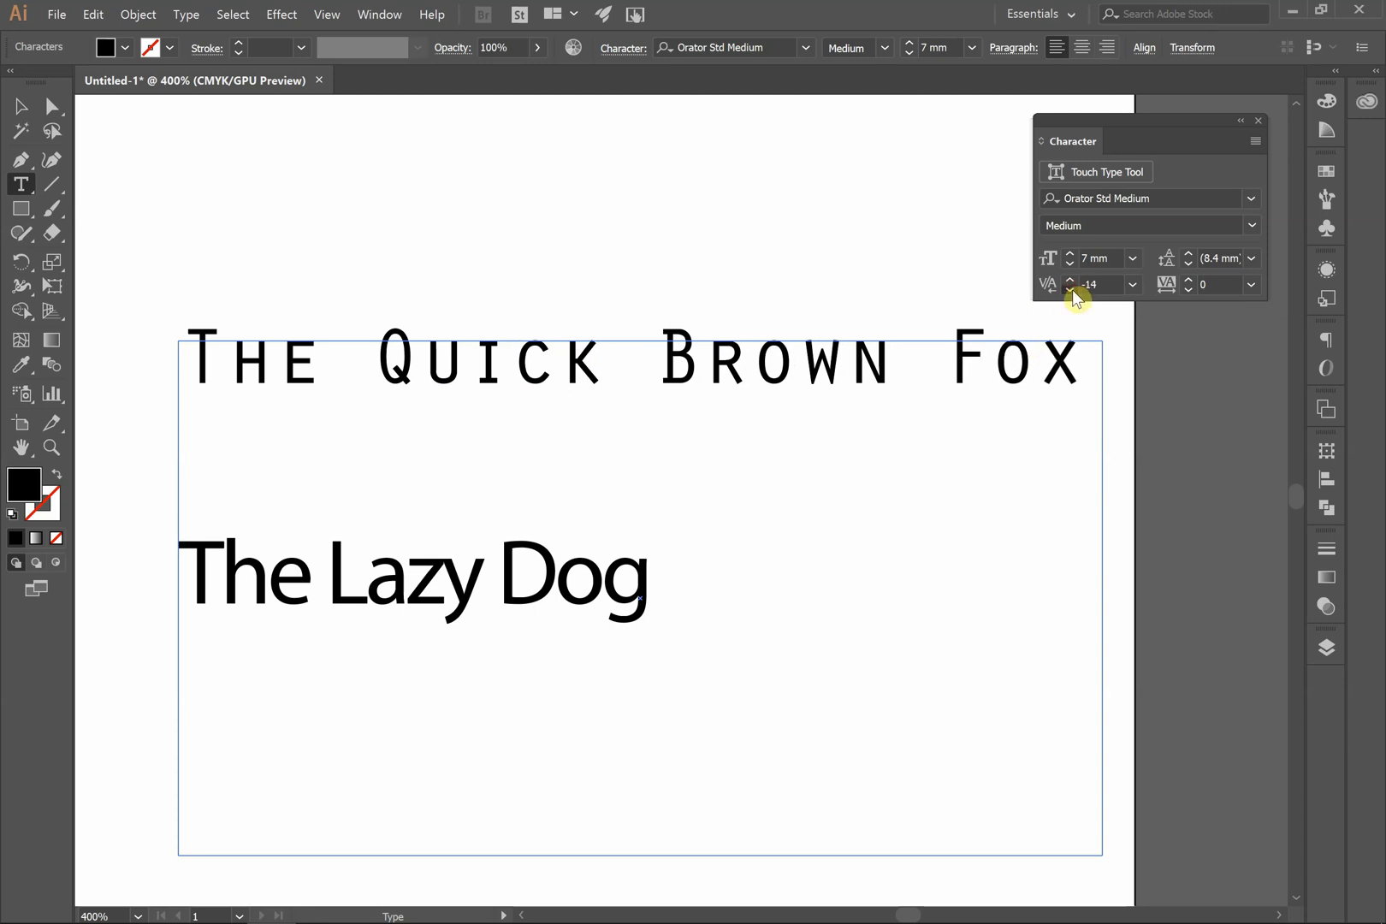
# Tighten the kerning between the B and R of "Brown" to -8, and slightly reduce it between the O and W
pyautogui.click(703, 366)
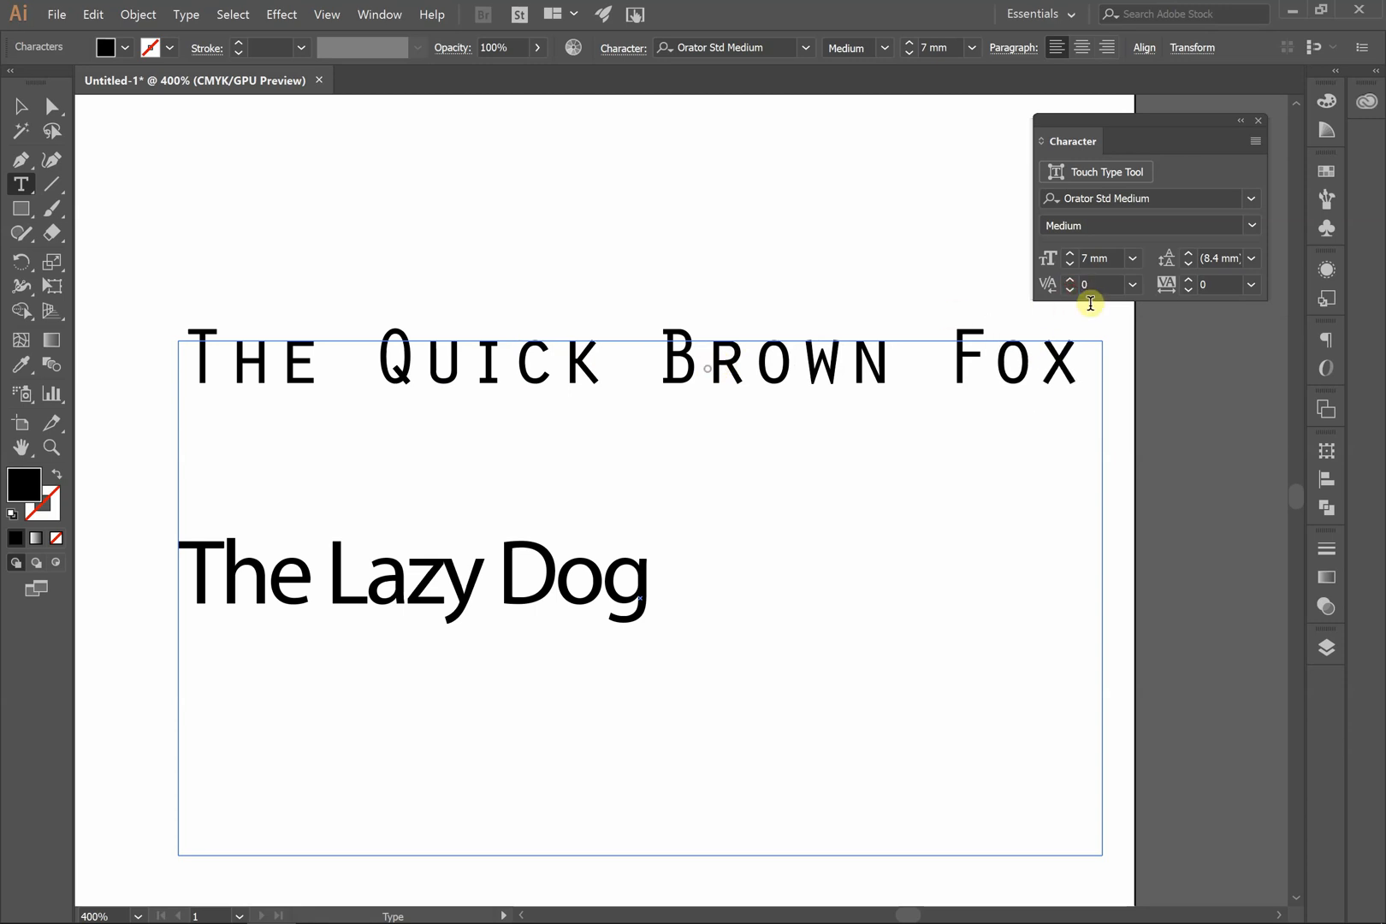
pyautogui.click(1070, 290)
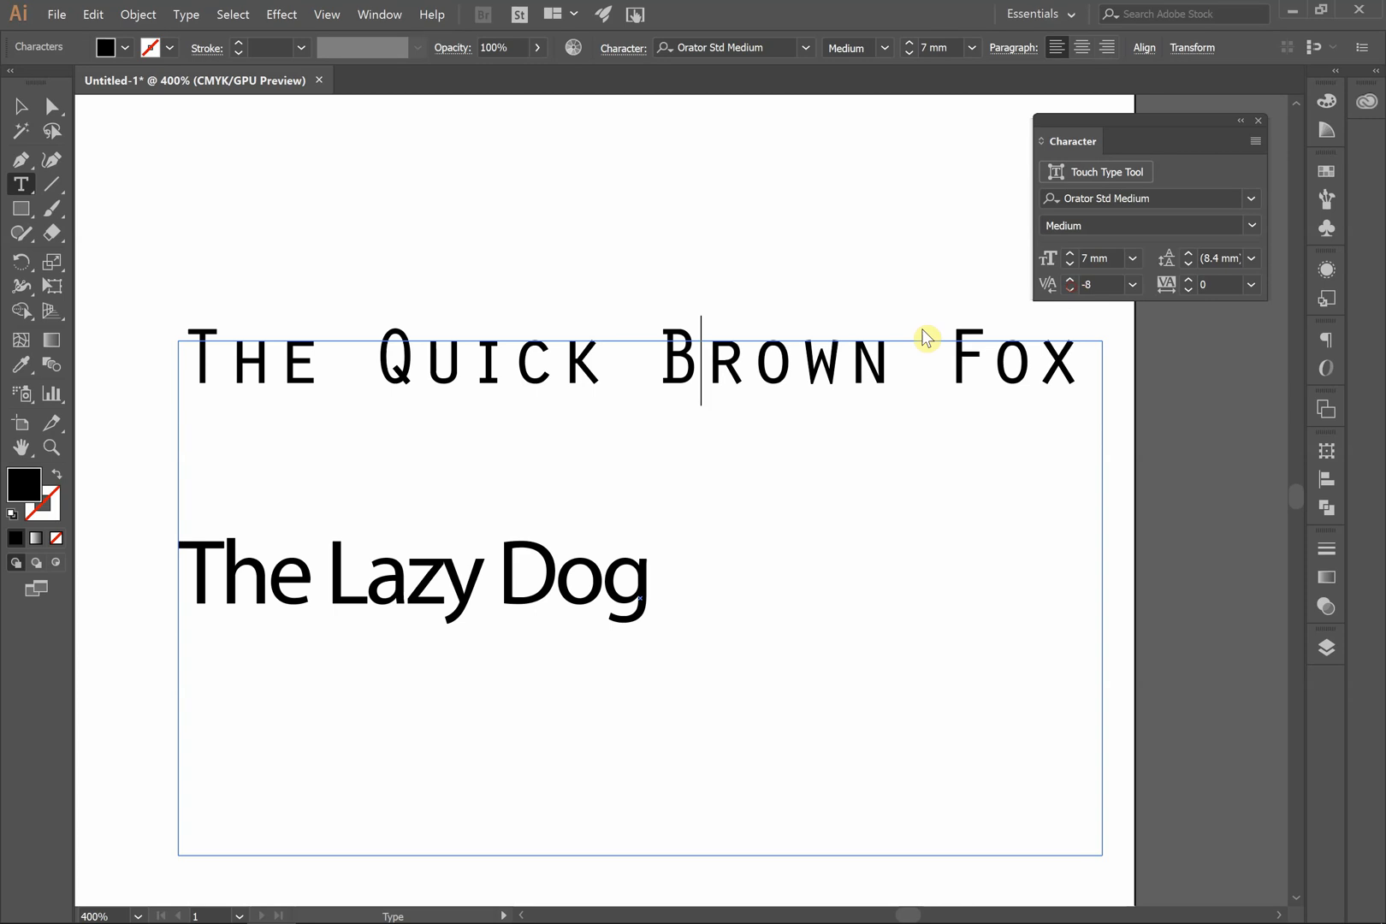
pyautogui.click(802, 364)
pyautogui.click(1070, 291)
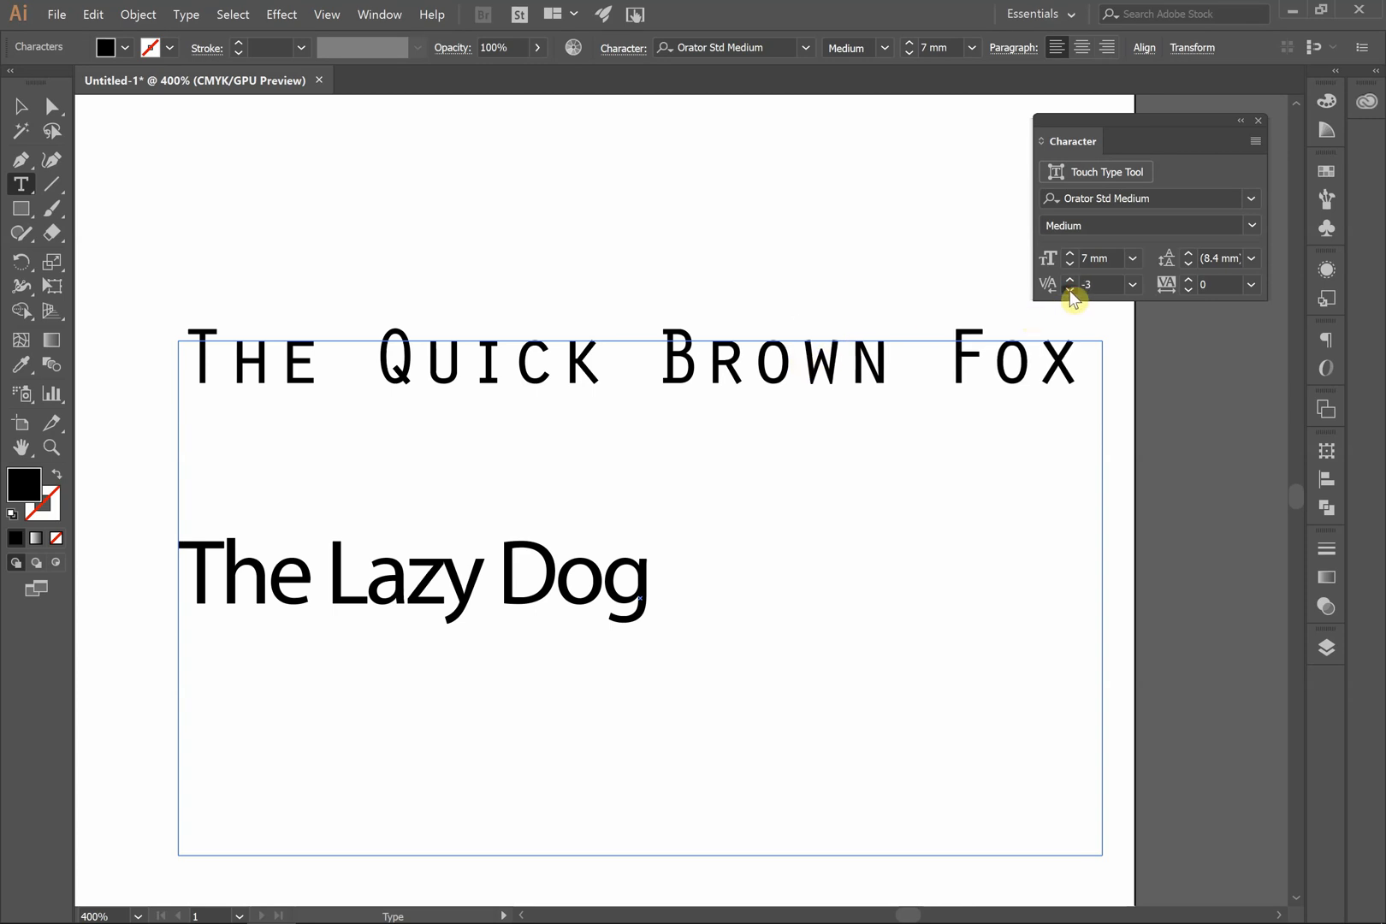
pyautogui.click(1070, 292)
pyautogui.click(1070, 292)
# Tighten the kerning between the R and O of "Brown" to -10
pyautogui.click(758, 366)
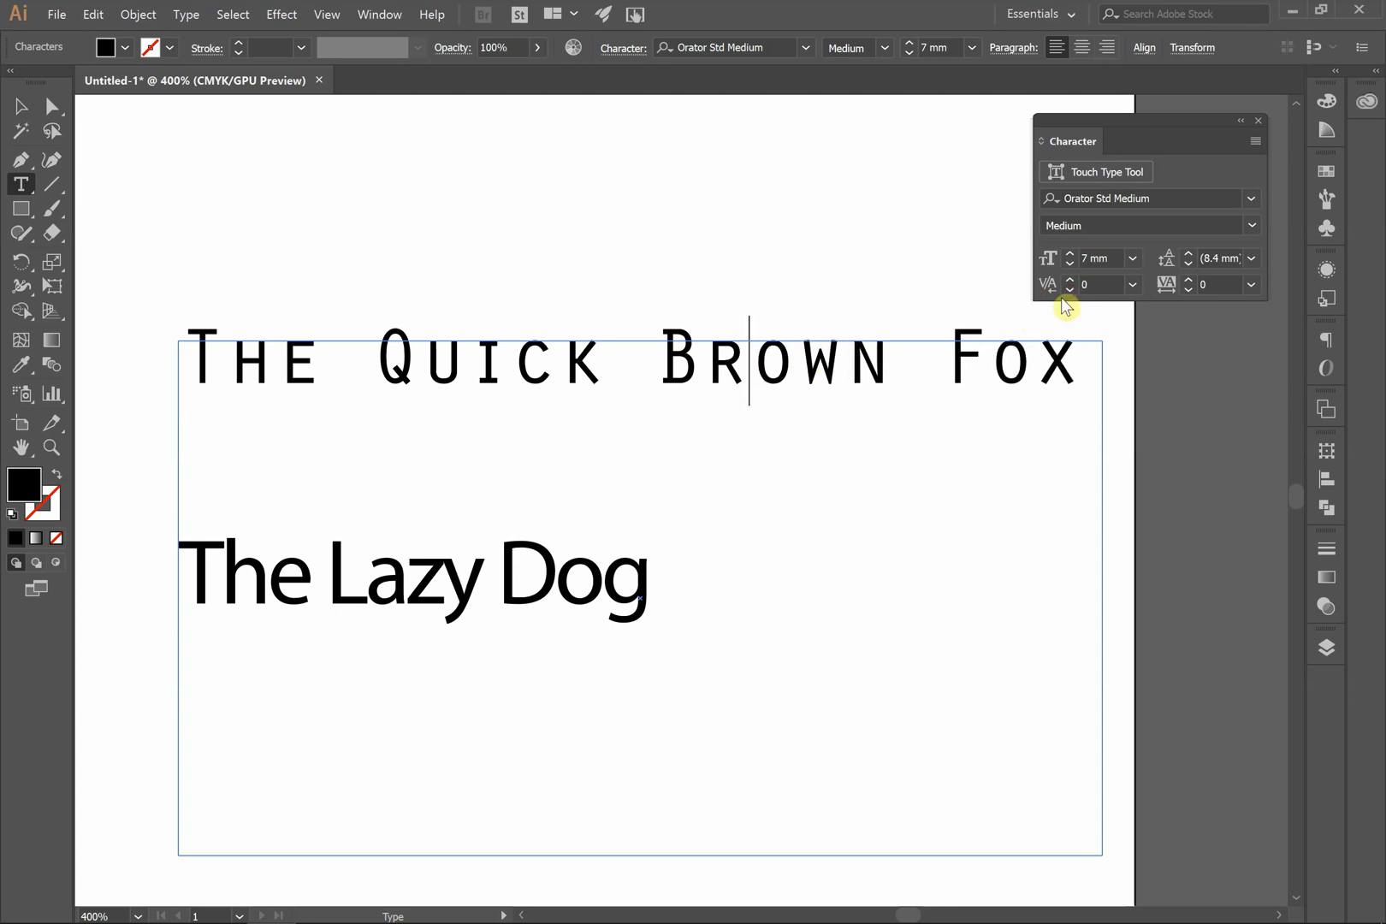
pyautogui.click(1071, 291)
pyautogui.click(1070, 291)
pyautogui.click(1070, 290)
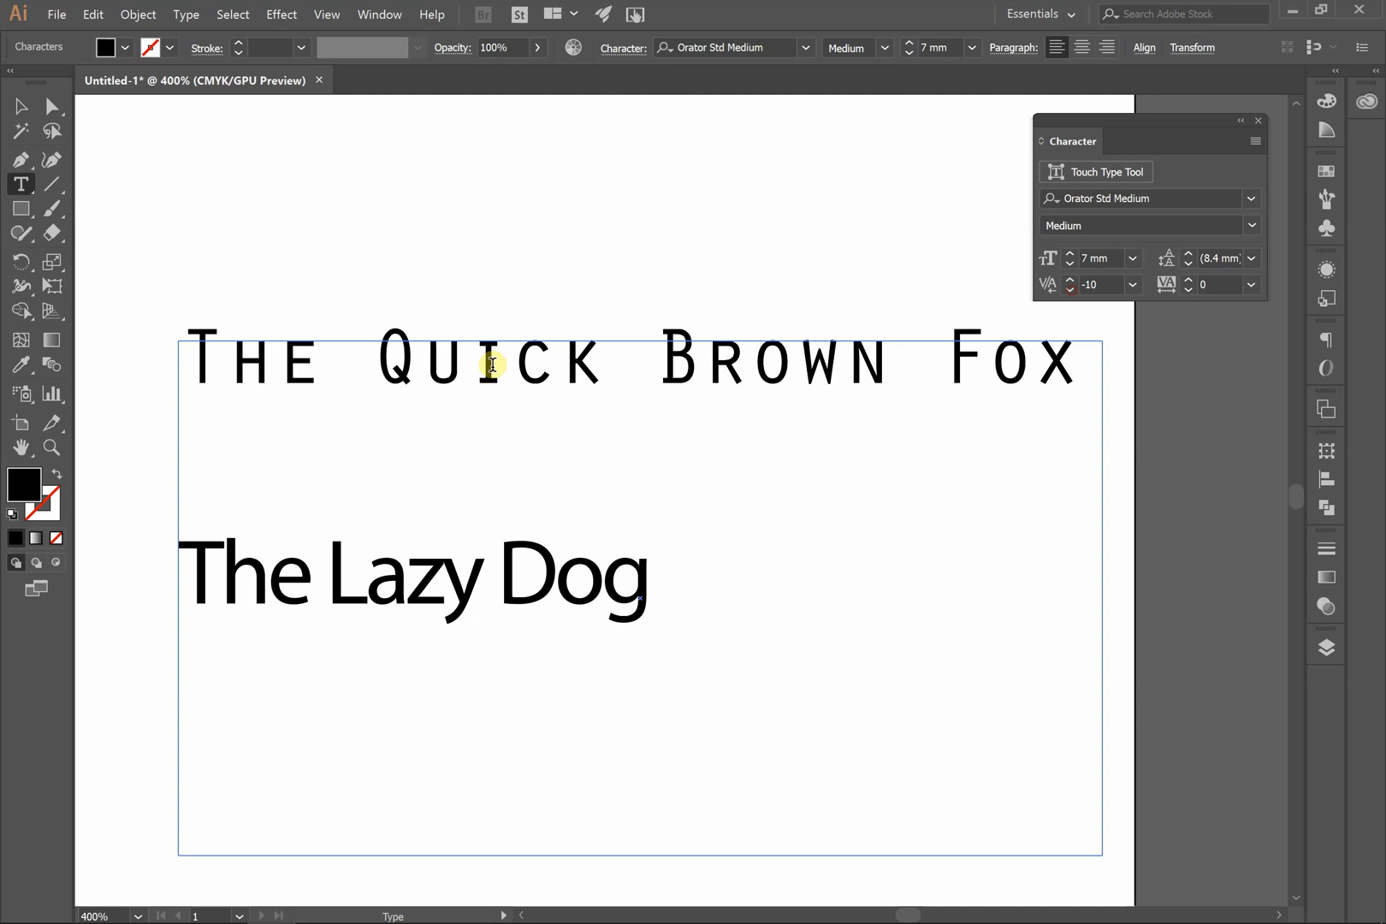
# Tighten the kerning between the T and H of "The" in the first line to about -33
pyautogui.click(226, 364)
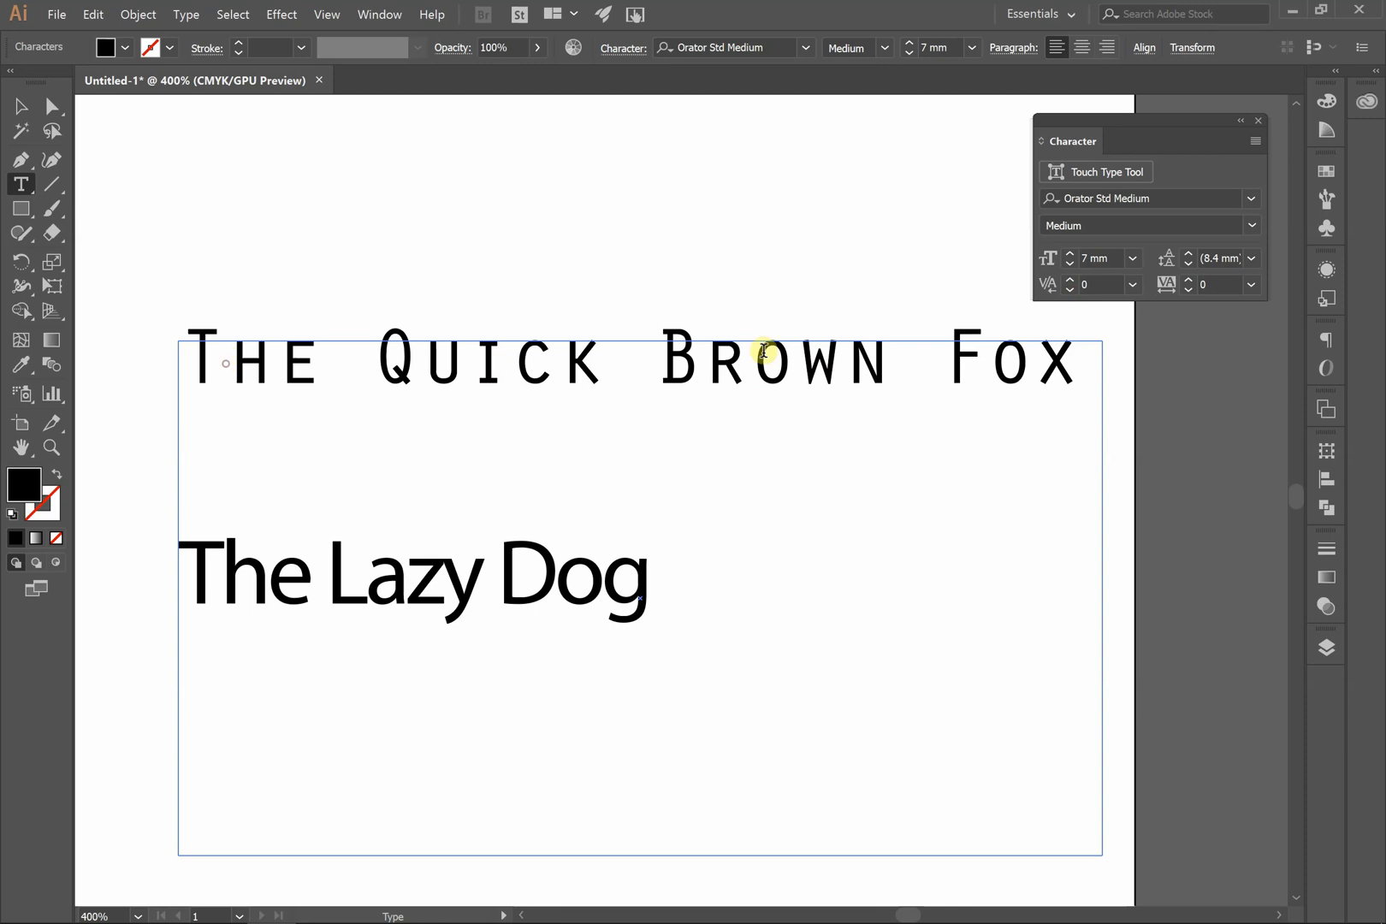
pyautogui.click(1070, 291)
pyautogui.click(1070, 291)
pyautogui.click(1070, 290)
pyautogui.click(1070, 291)
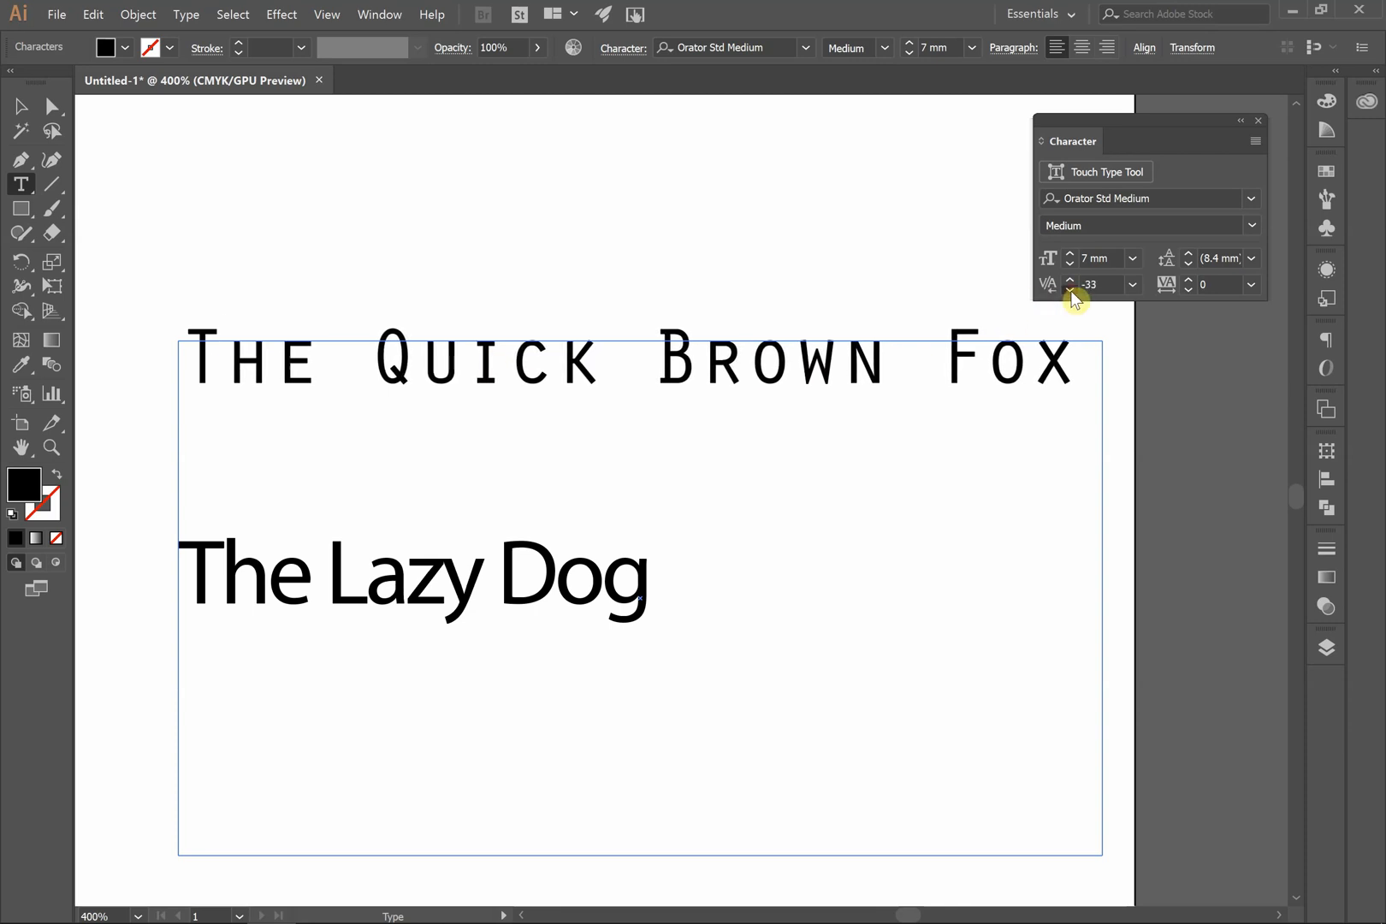
pyautogui.click(1070, 291)
pyautogui.click(1070, 290)
pyautogui.click(525, 378)
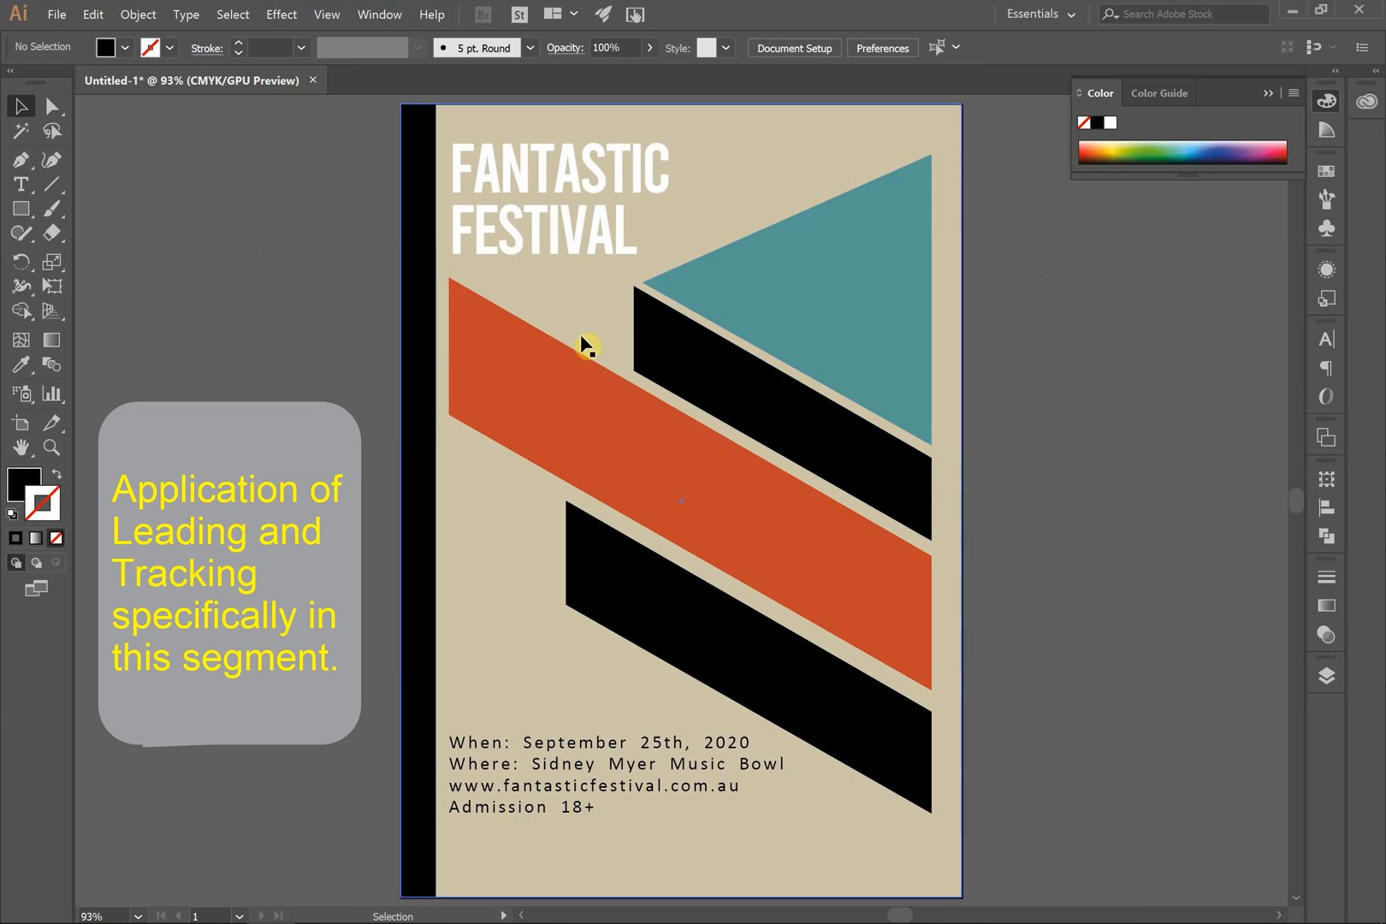
# Select all of the "FANTASTIC FESTIVAL" title text on the poster and show its Character settings
pyautogui.click(528, 230)
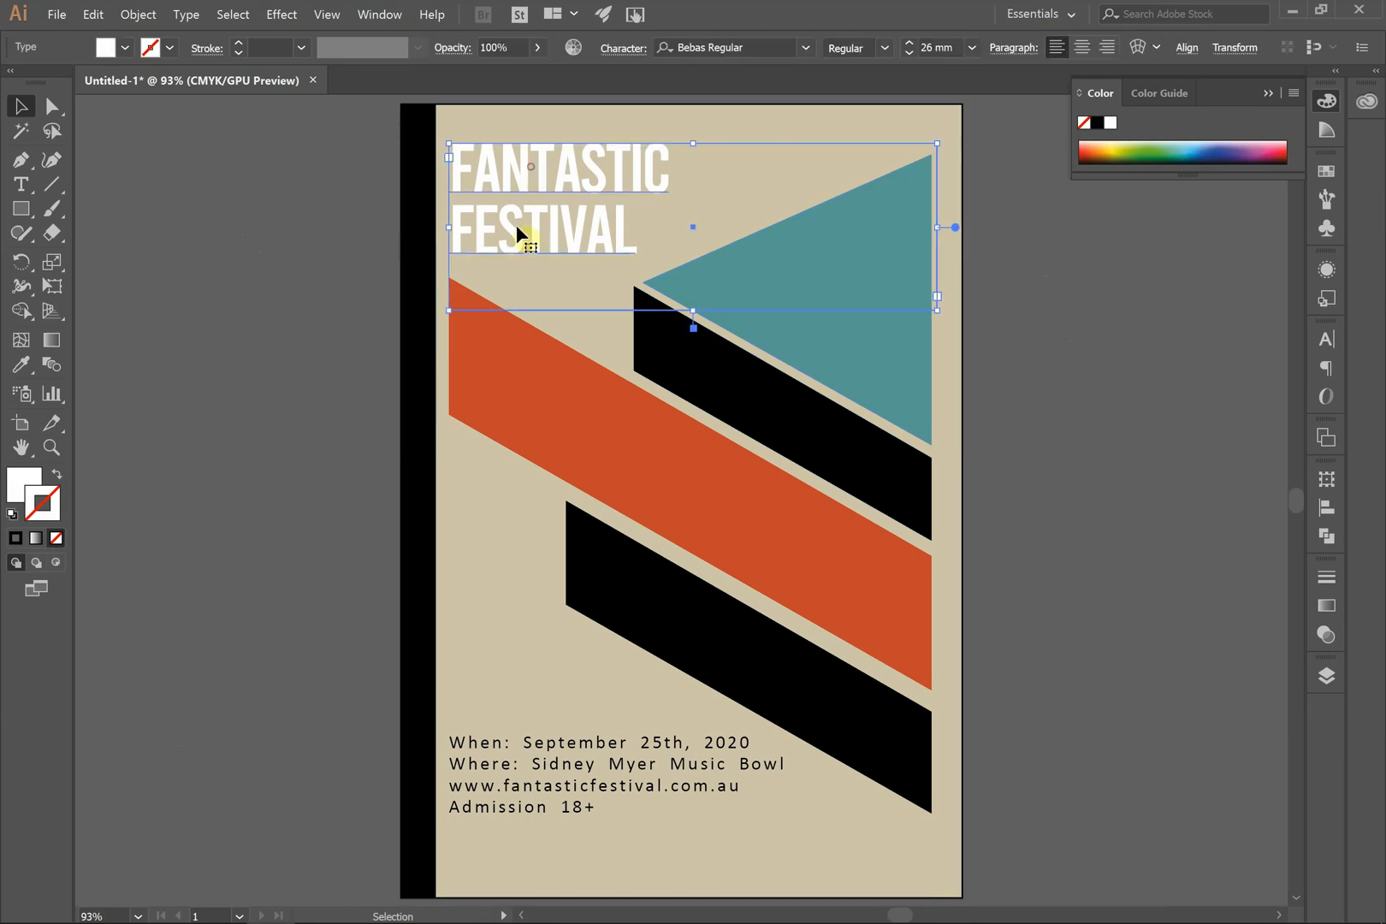
pyautogui.click(558, 743)
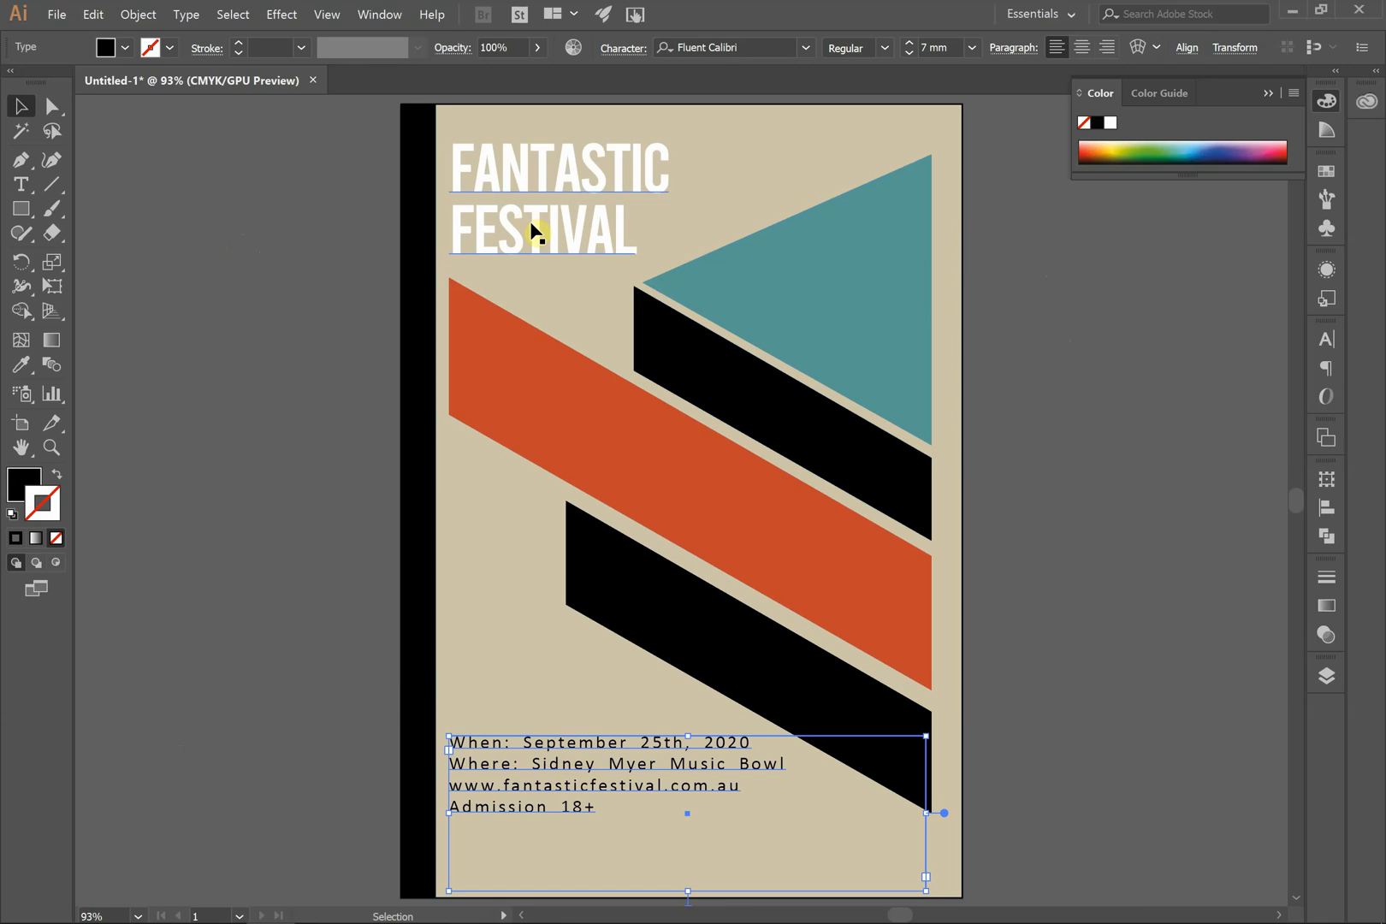
pyautogui.click(578, 219)
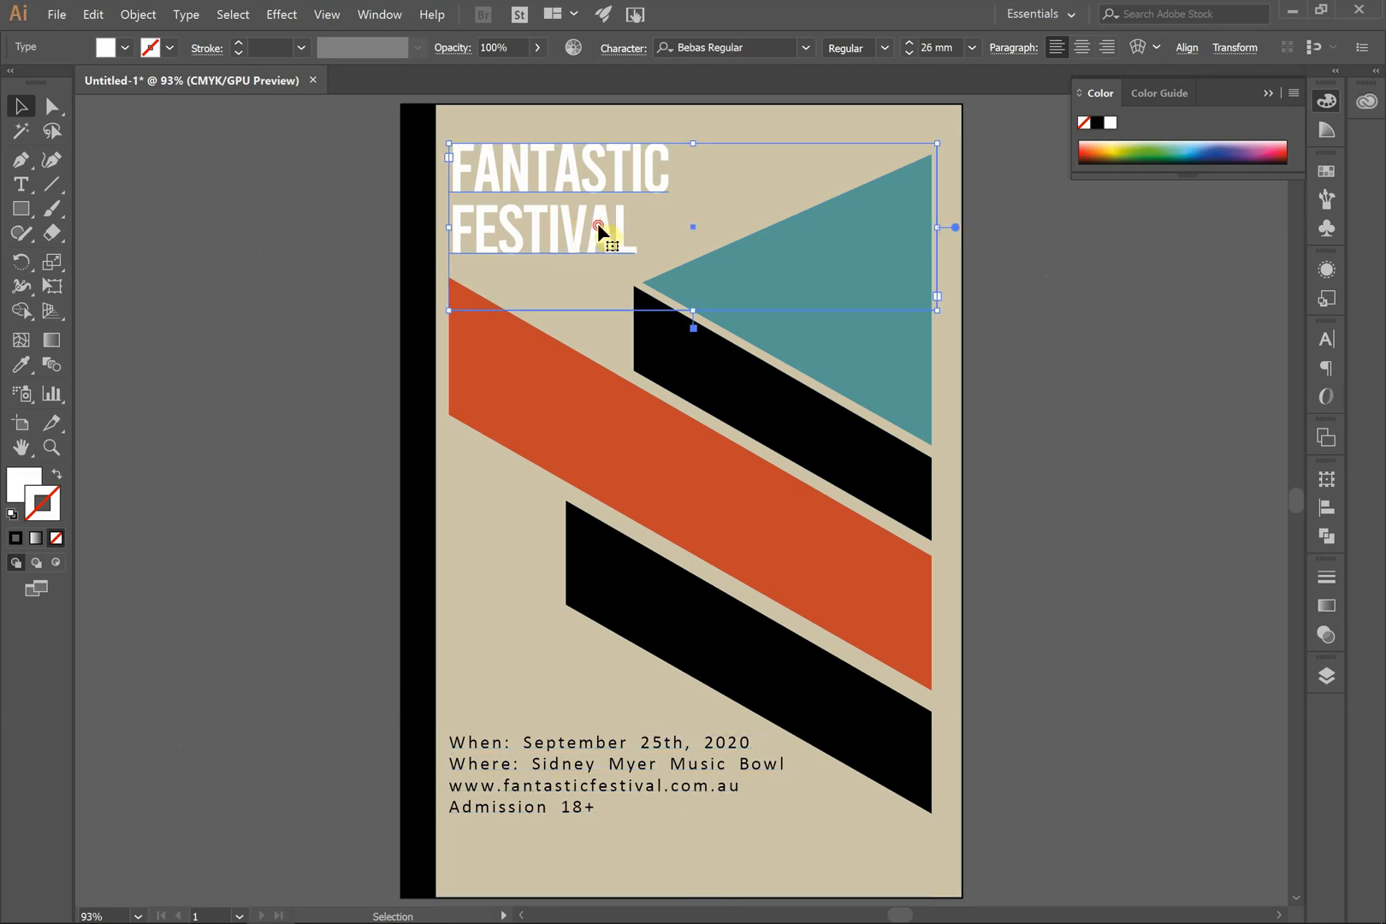
pyautogui.doubleClick(599, 228)
pyautogui.hotkey('ctrl', 'a')
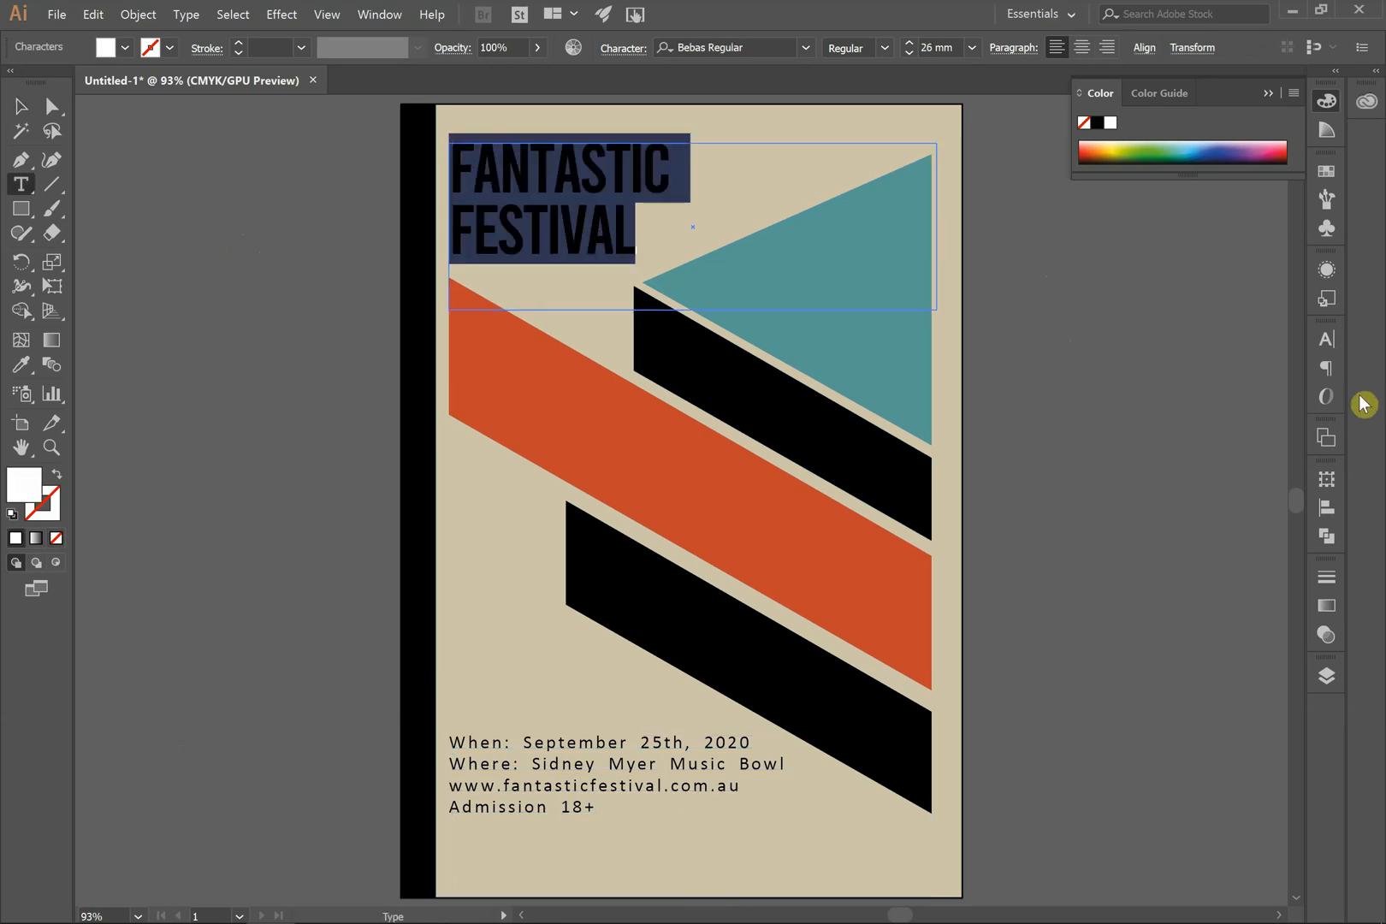
pyautogui.click(379, 14)
pyautogui.moveTo(657, 794)
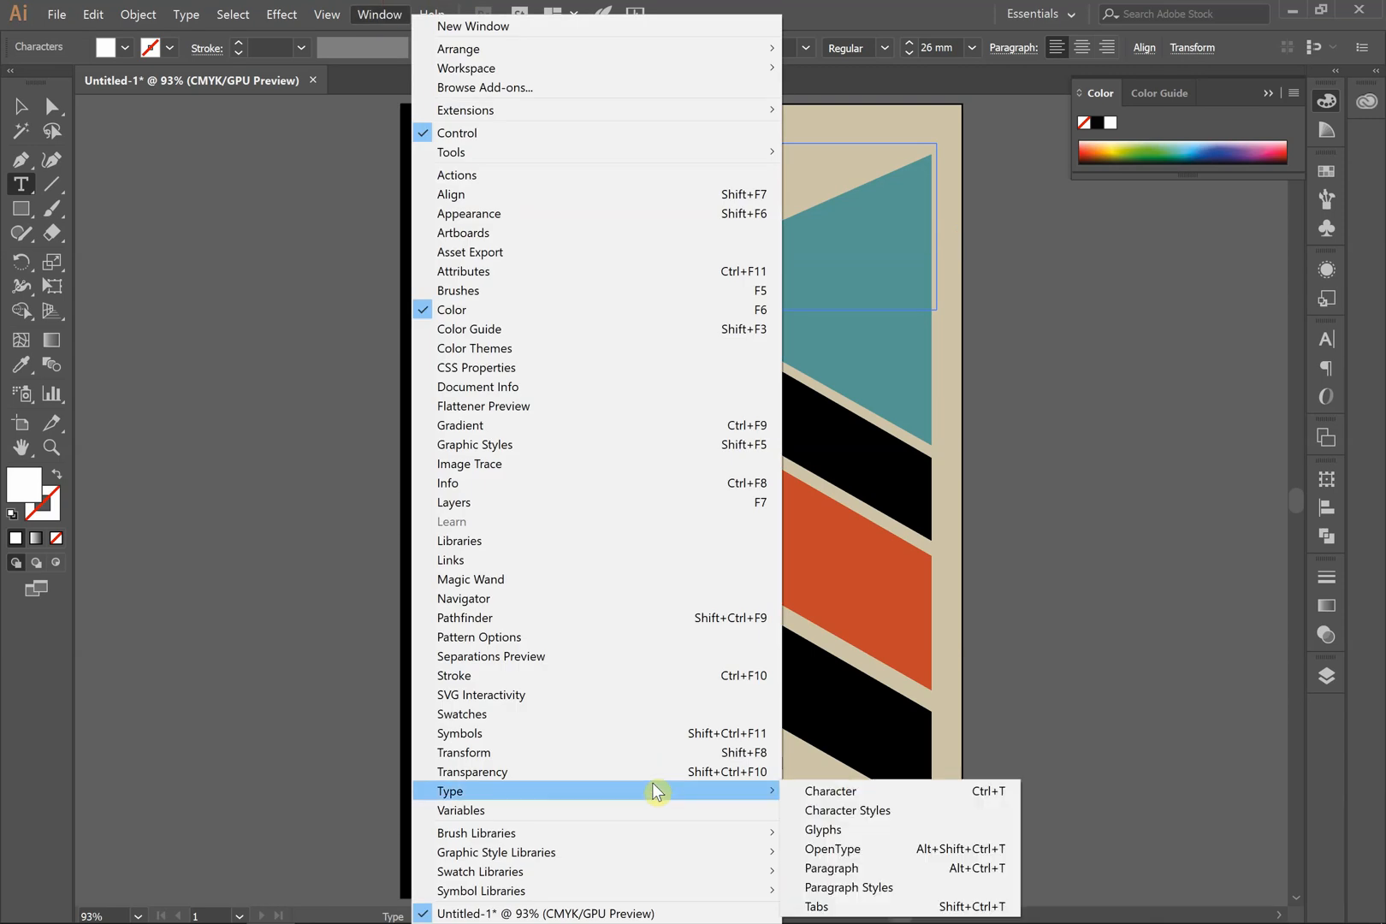
pyautogui.click(845, 798)
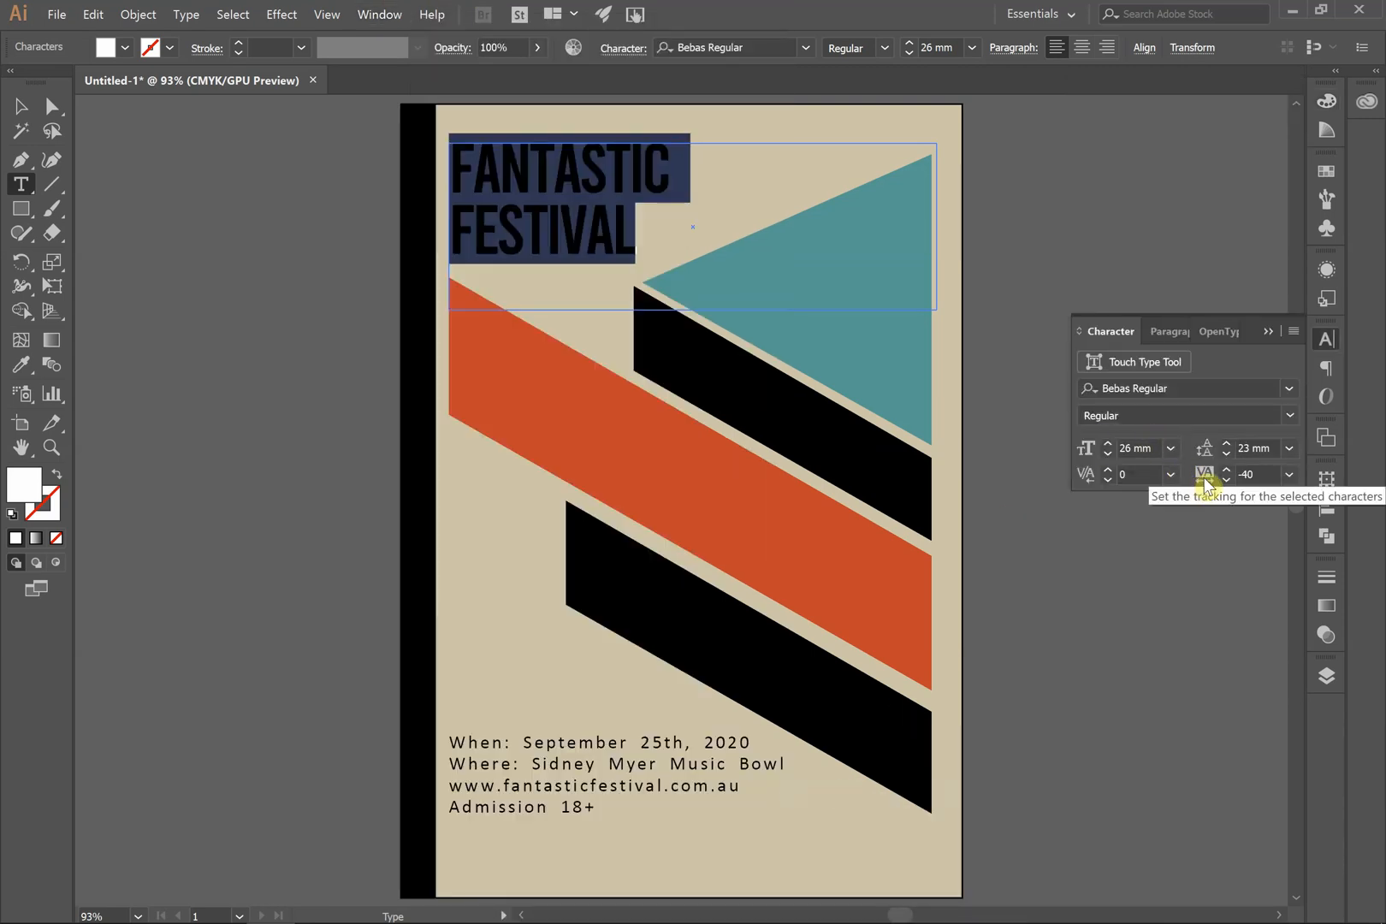
# Increase the font size of the "FANTASTIC FESTIVAL" title to 33 mm
pyautogui.click(1108, 443)
pyautogui.click(1108, 443)
pyautogui.click(1108, 444)
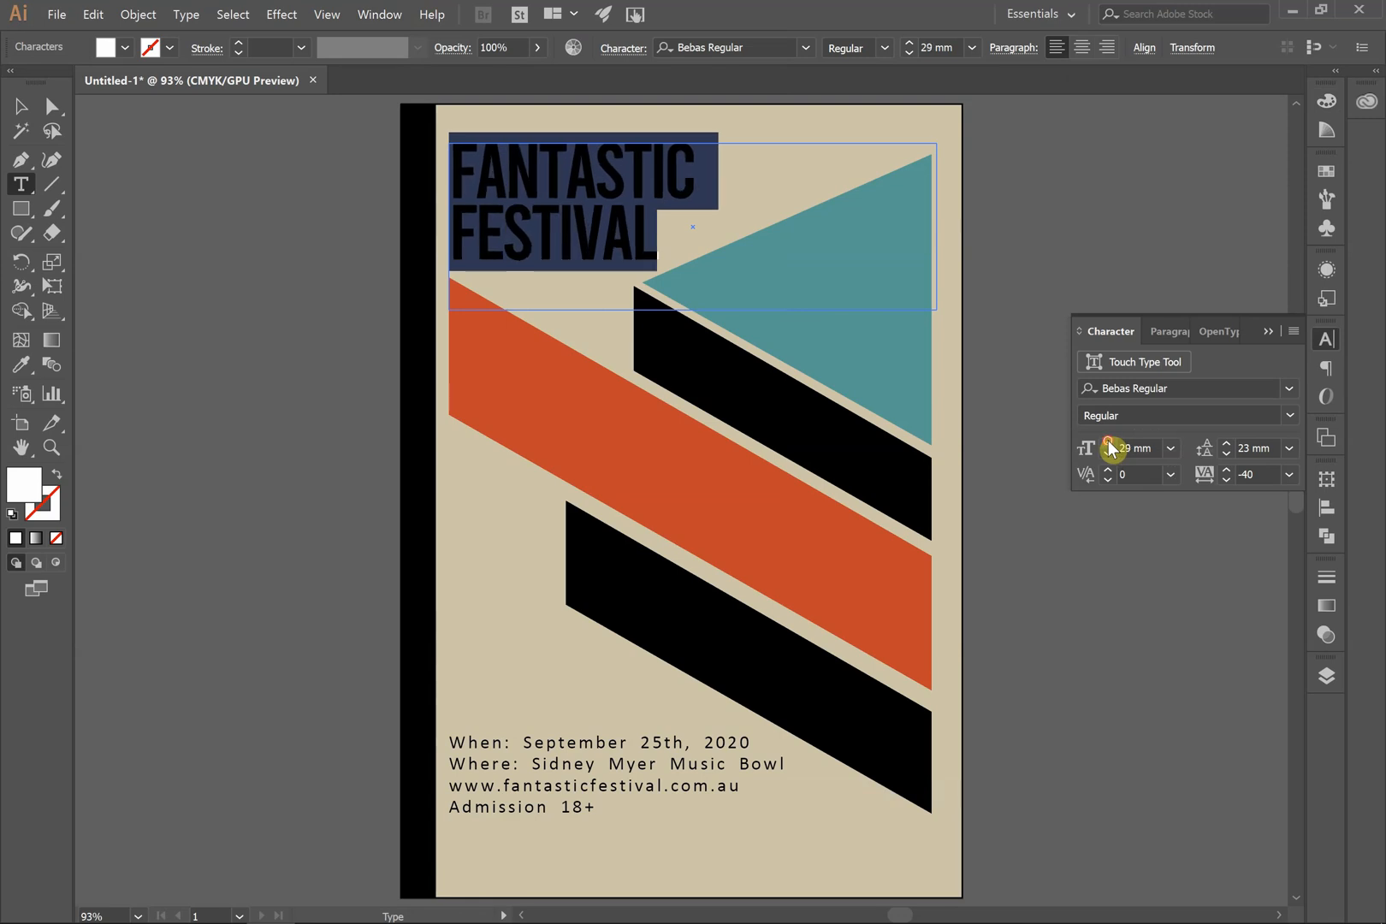
pyautogui.click(1108, 443)
pyautogui.click(1108, 443)
pyautogui.click(1108, 443)
pyautogui.click(1108, 443)
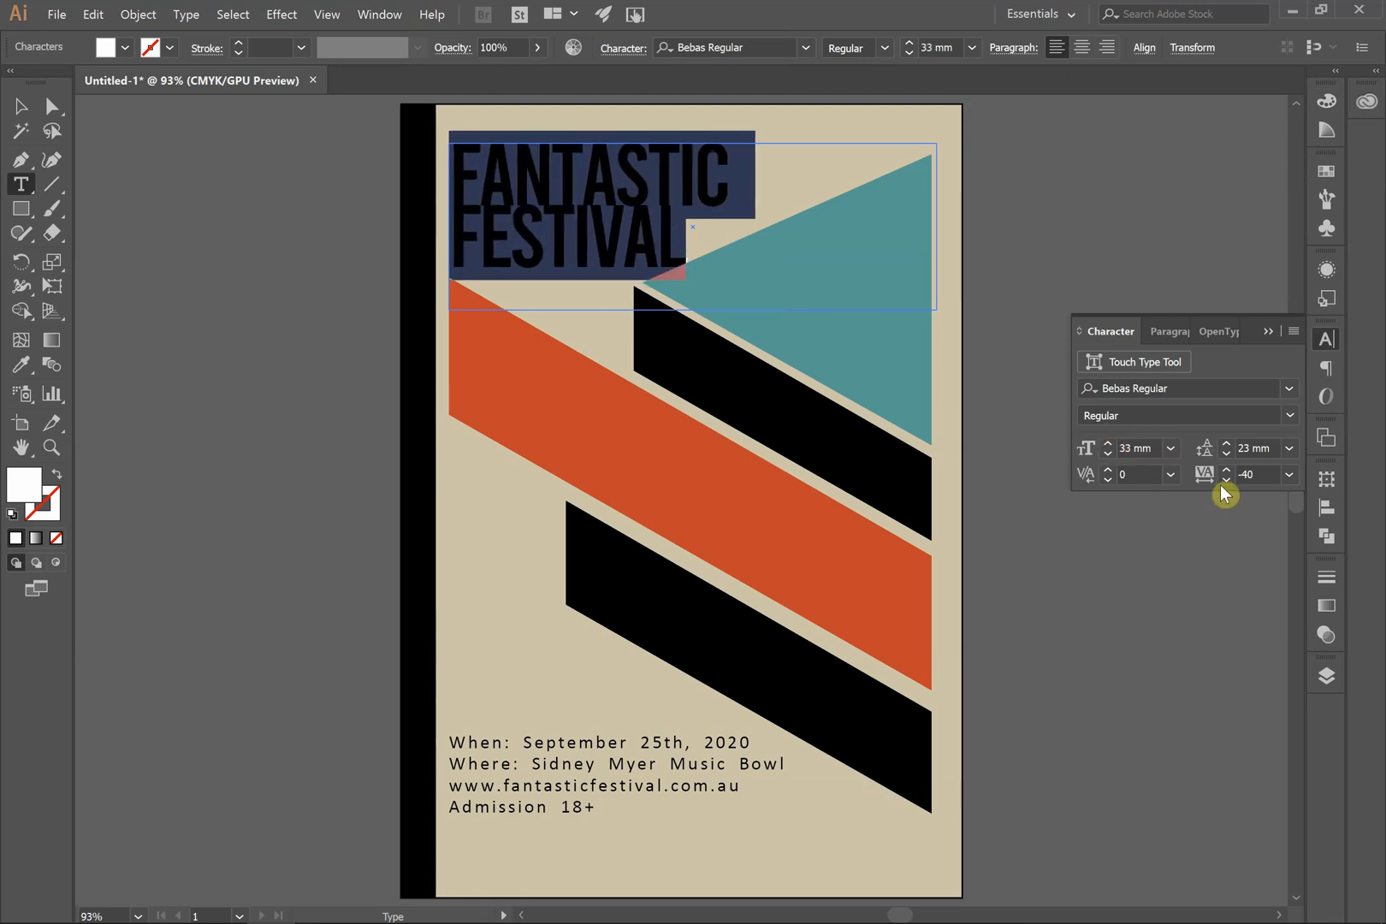
# Increase the leading of the two-line festival title to 35 mm
pyautogui.click(1227, 443)
pyautogui.click(1227, 443)
pyautogui.click(1227, 443)
pyautogui.click(1227, 443)
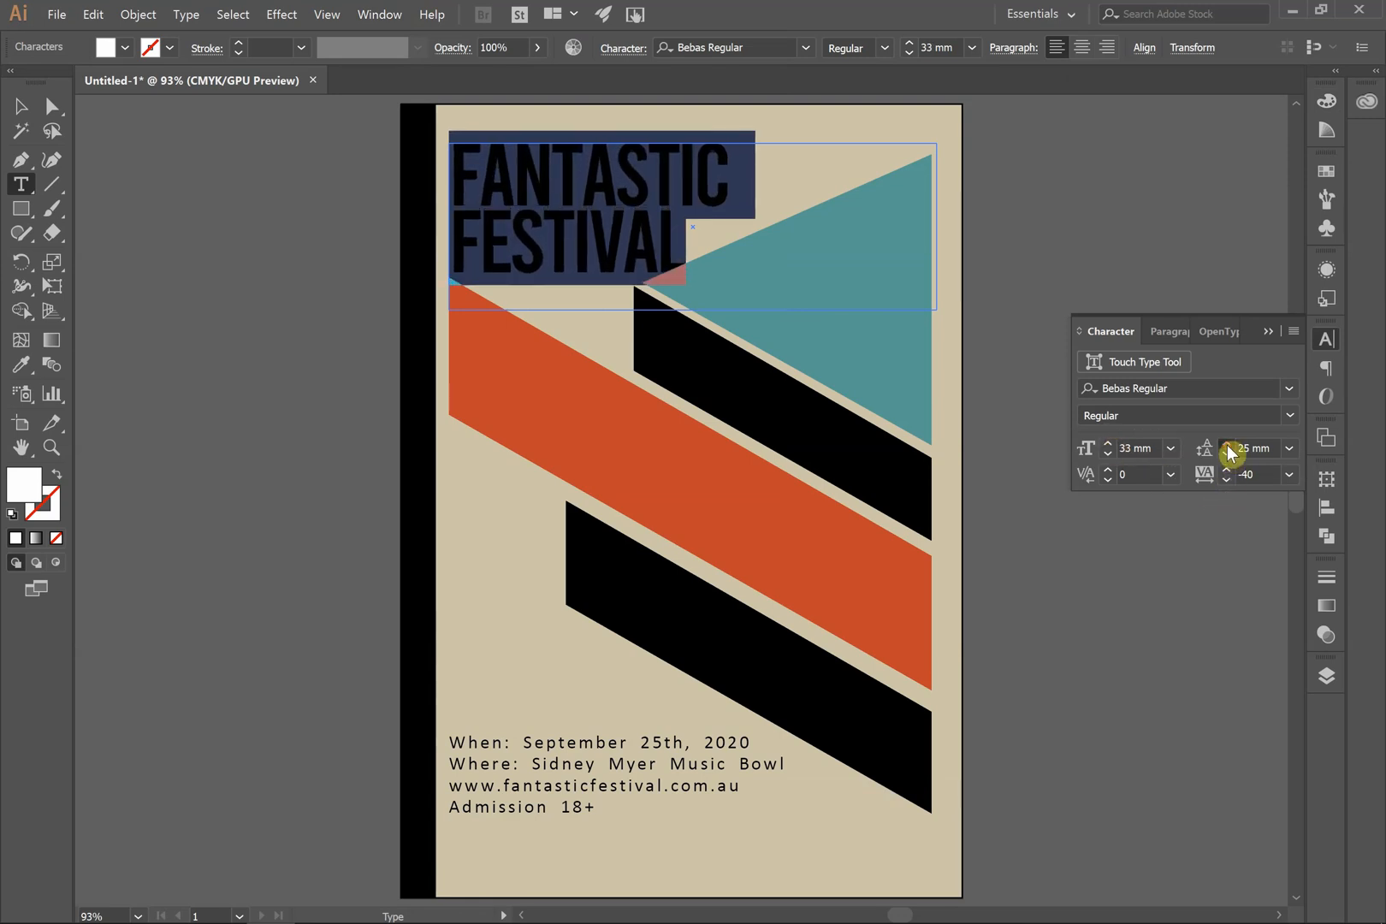
pyautogui.click(1226, 443)
pyautogui.click(1227, 443)
pyautogui.click(1227, 443)
pyautogui.click(1227, 443)
pyautogui.click(1226, 443)
pyautogui.click(1227, 443)
pyautogui.click(1226, 443)
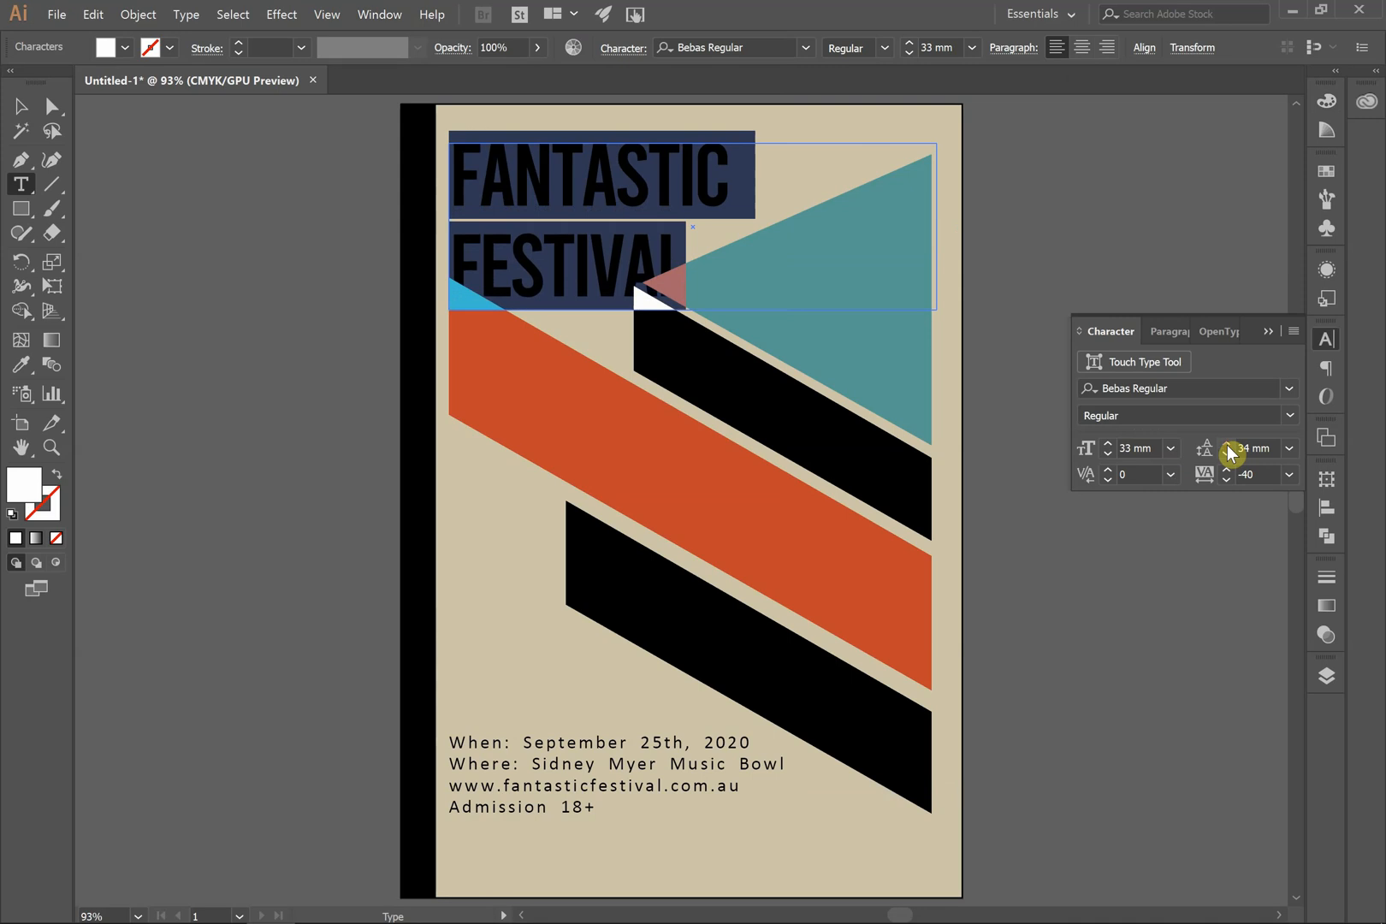
pyautogui.click(597, 234)
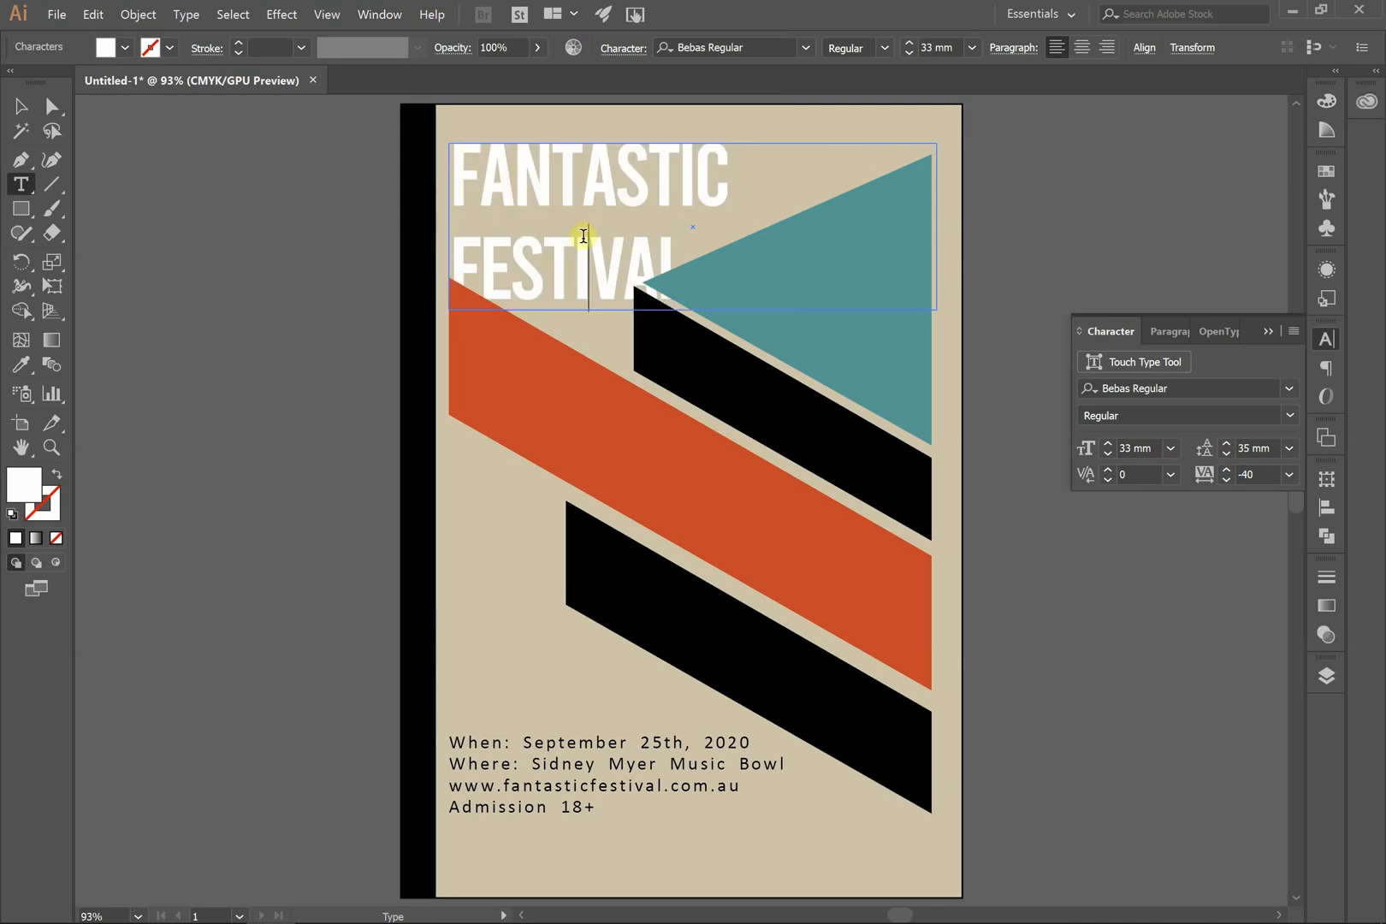
# Bring the "FANTASTIC FESTIVAL" title to the front of the coloured shapes and deselect it
pyautogui.click(17, 124)
pyautogui.rightClick(539, 162)
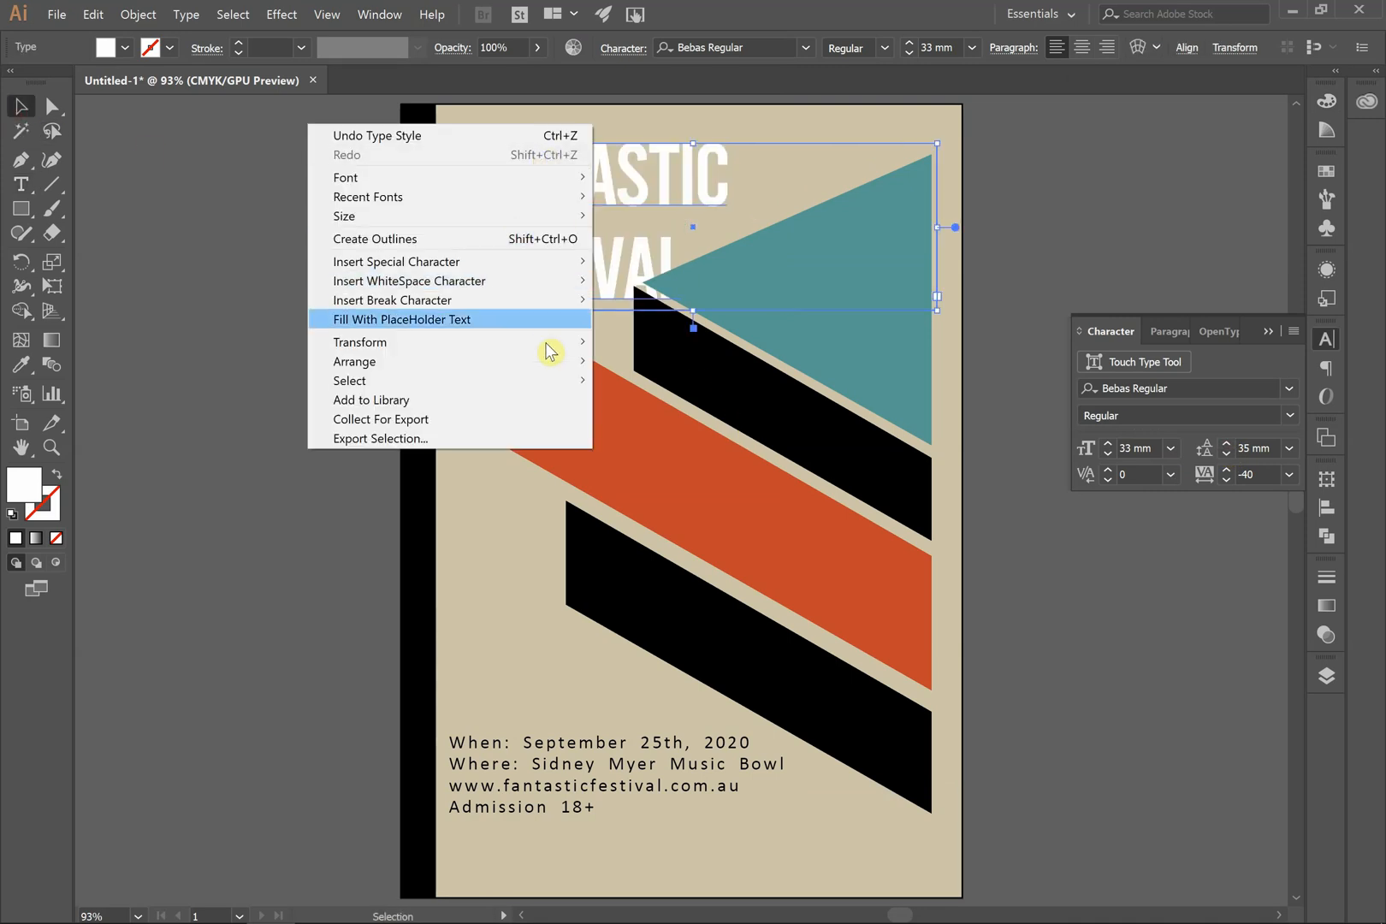
pyautogui.moveTo(564, 361)
pyautogui.click(633, 365)
pyautogui.click(1055, 221)
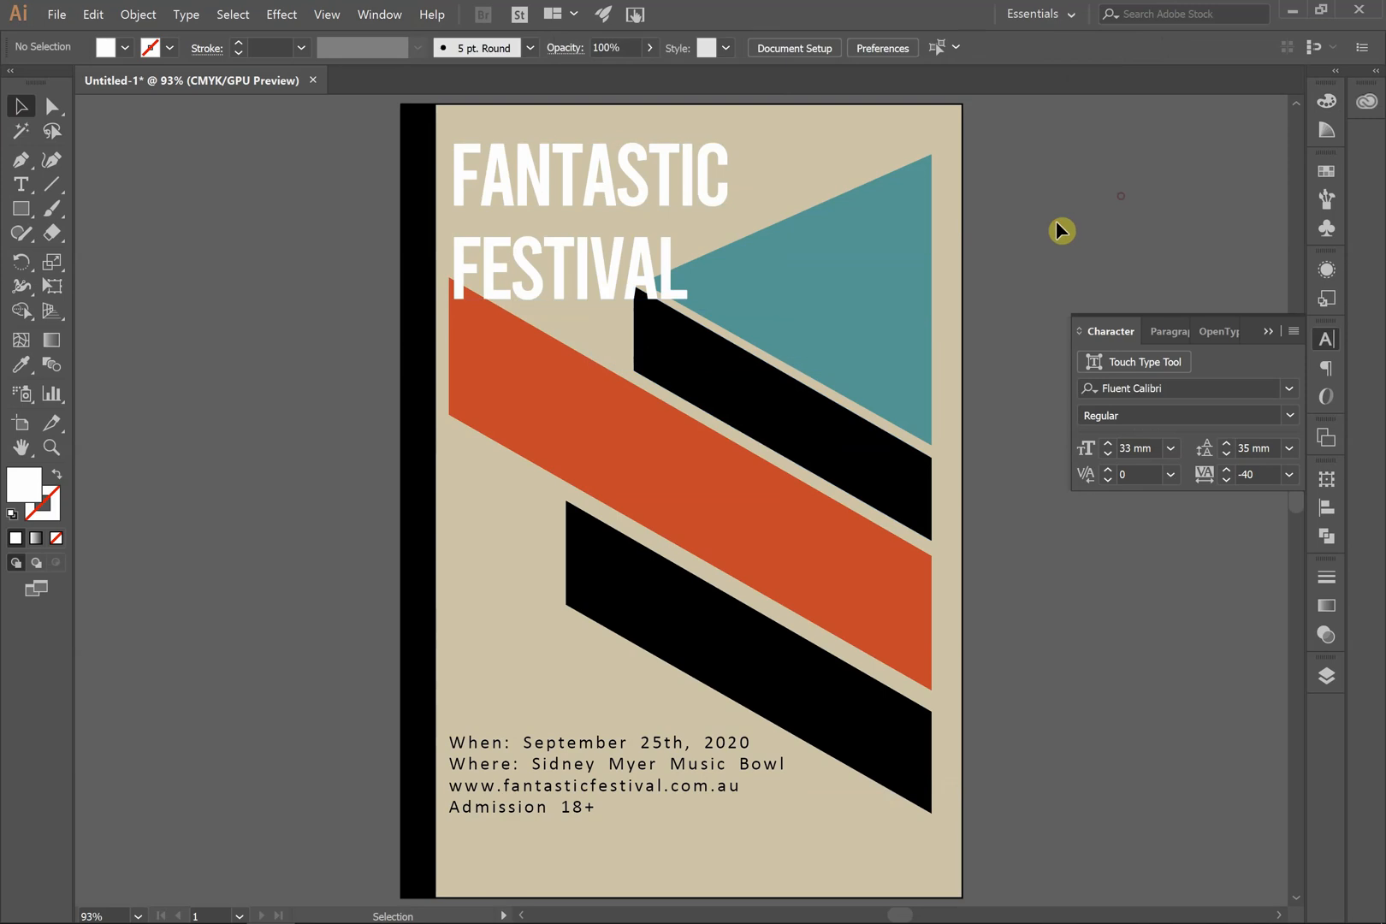
# Select all of the festival title text and widen its tracking to 53
pyautogui.doubleClick(572, 257)
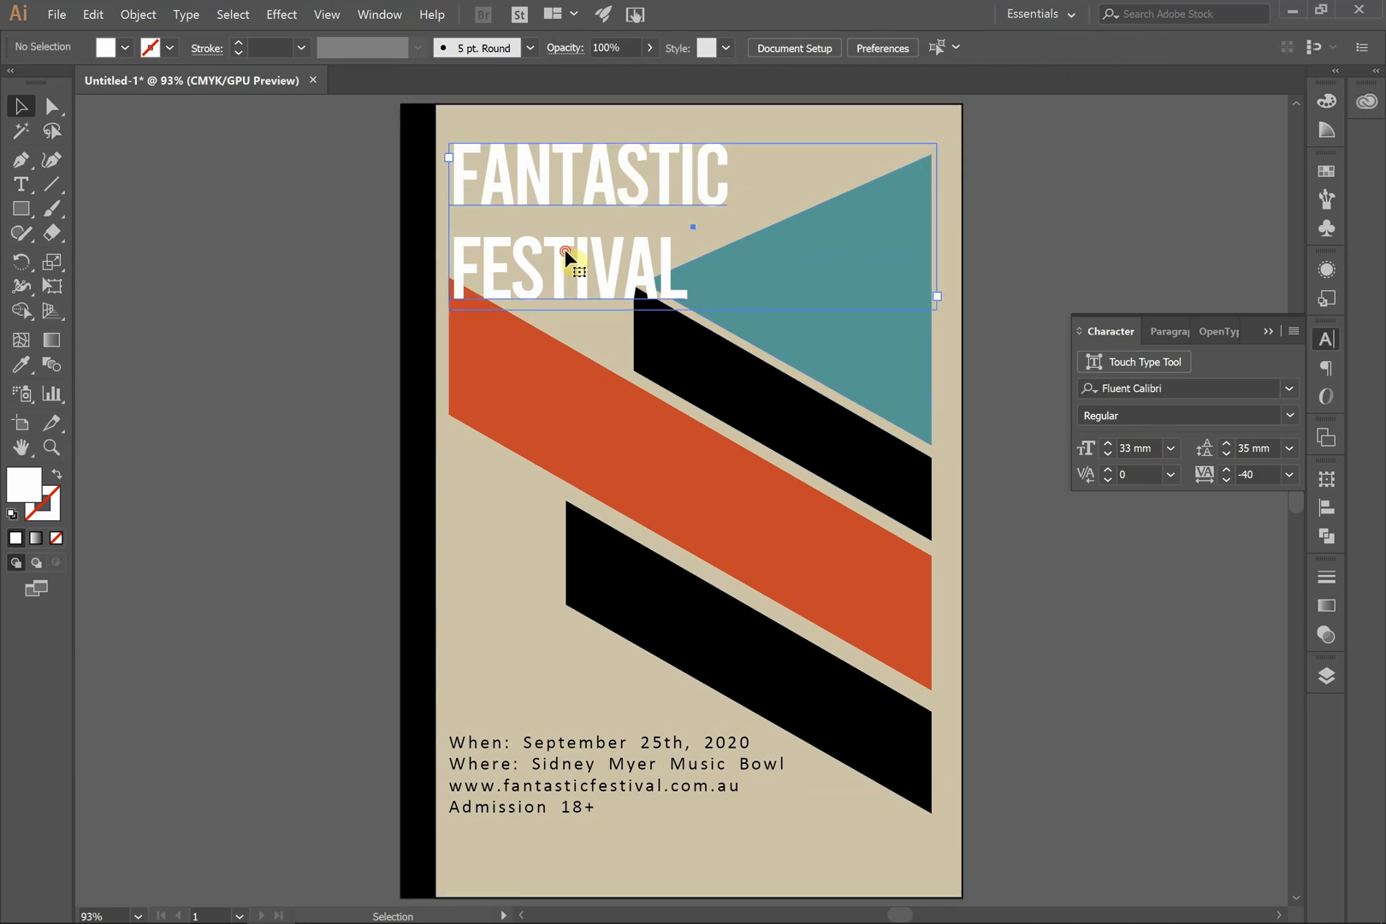
pyautogui.doubleClick(603, 278)
pyautogui.hotkey('ctrl', 'a')
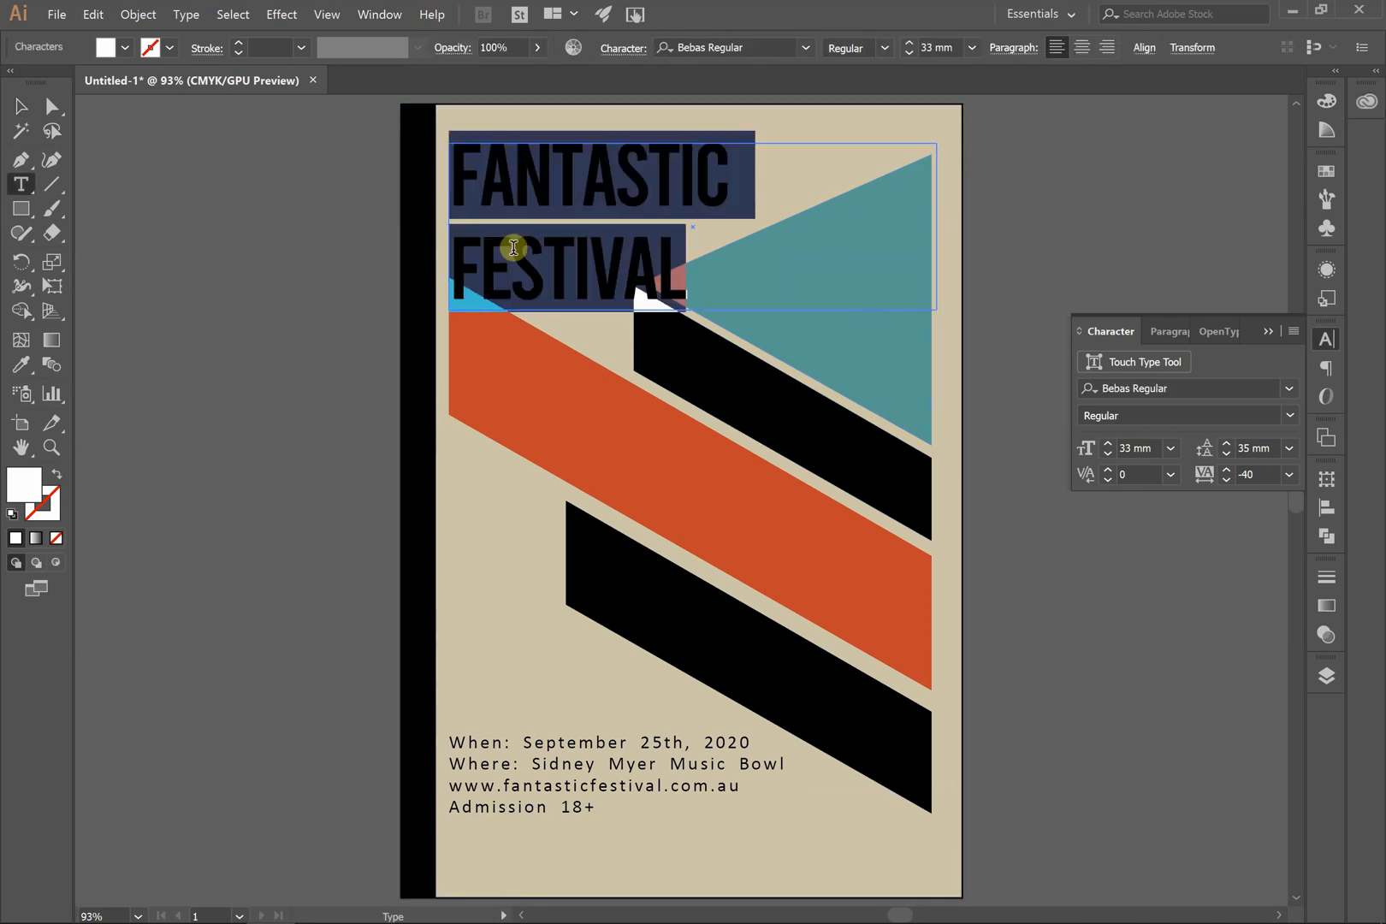
pyautogui.click(1226, 470)
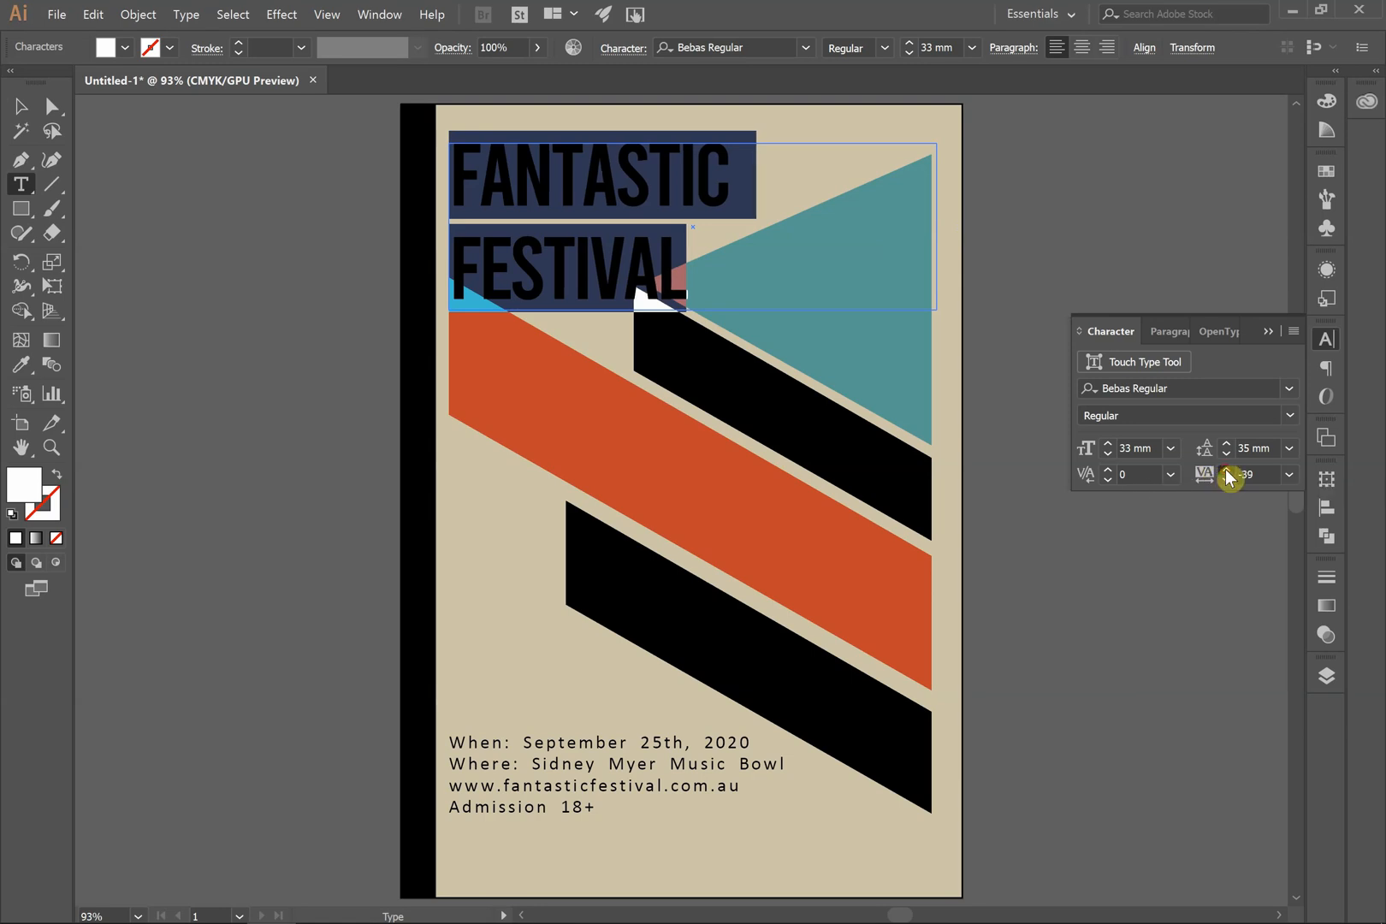
pyautogui.click(1226, 469)
pyautogui.click(1226, 470)
pyautogui.click(1226, 470)
pyautogui.click(1226, 469)
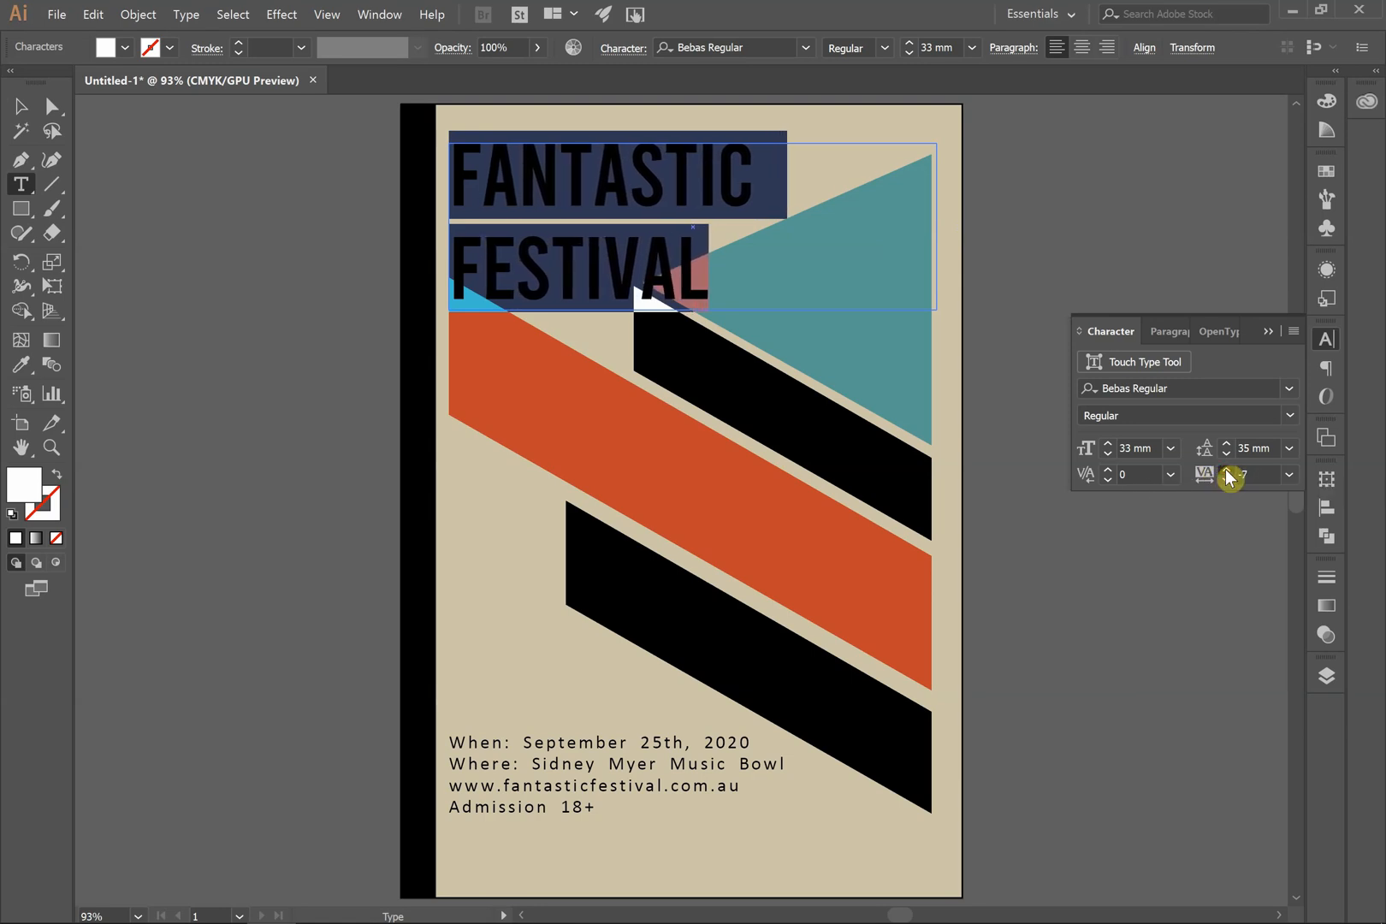
pyautogui.click(1227, 469)
pyautogui.click(1227, 469)
pyautogui.click(1227, 469)
pyautogui.click(1227, 470)
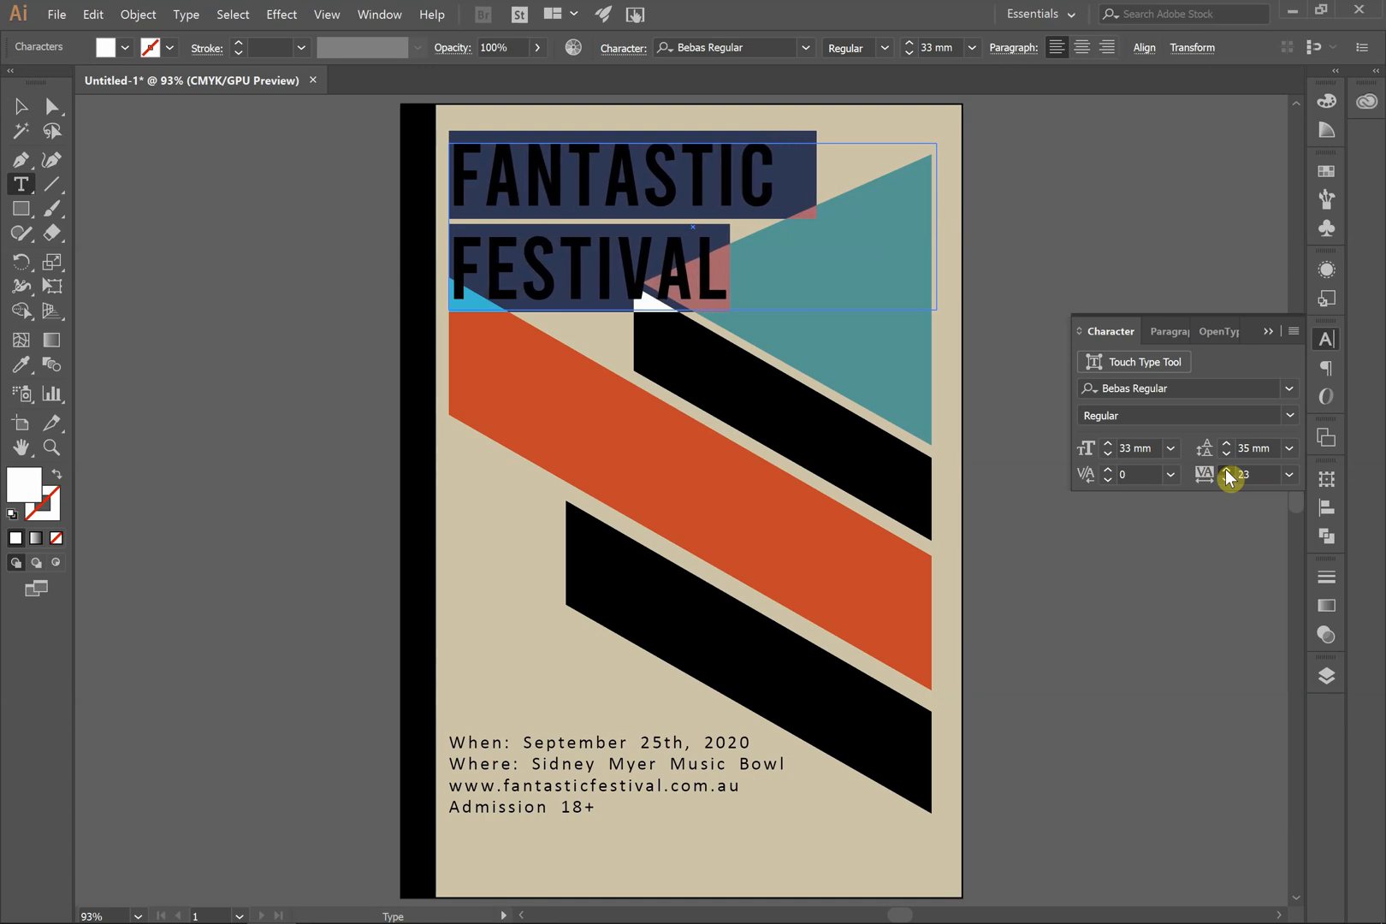
pyautogui.click(1227, 470)
pyautogui.click(1227, 470)
pyautogui.click(1226, 469)
pyautogui.click(1227, 469)
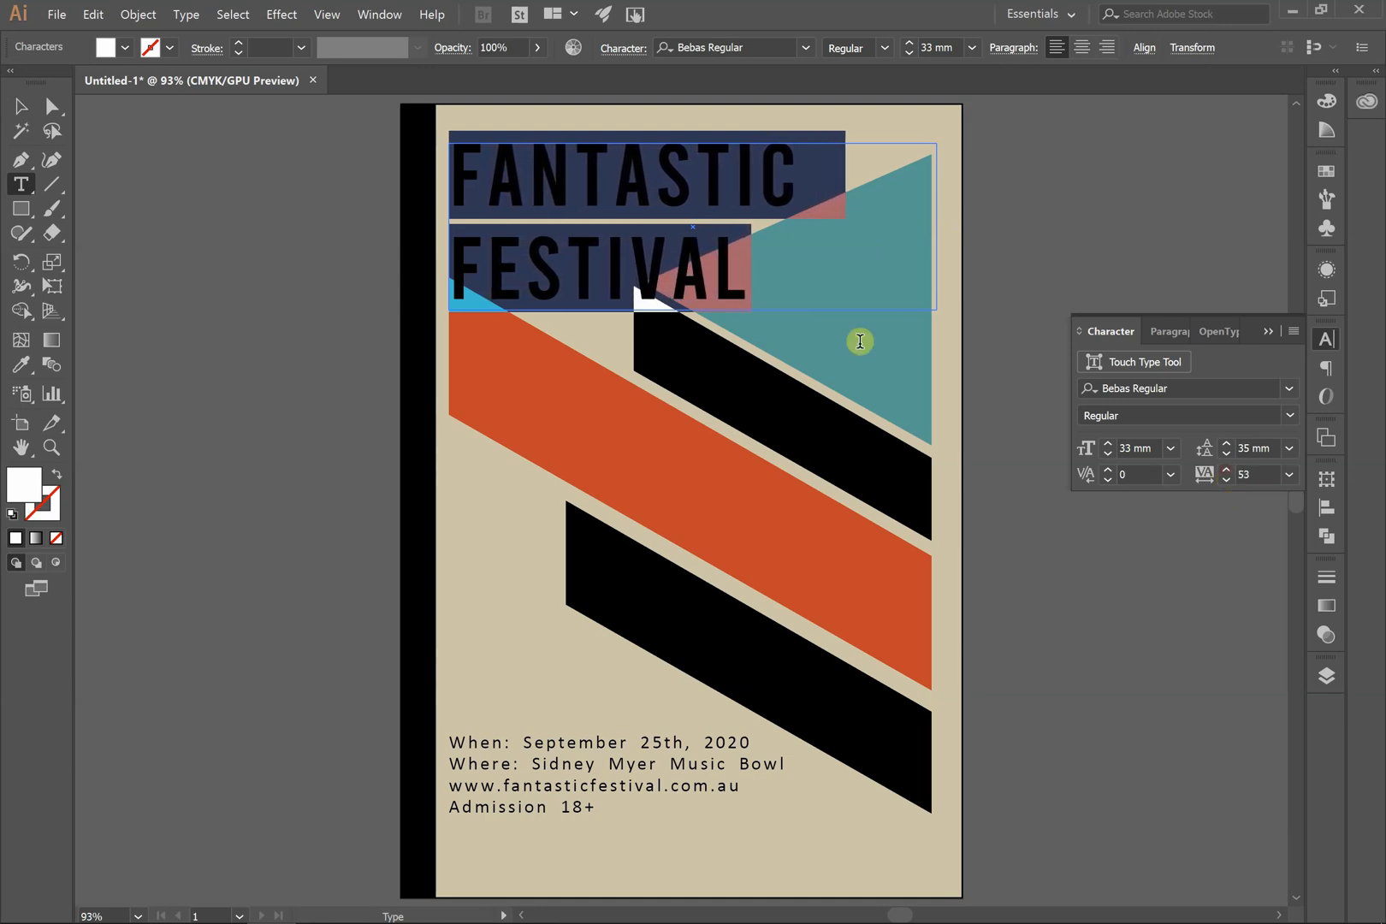
# Move the "FANTASTIC FESTIVAL" title block slightly upward, keeping it horizontally in line, and deselect it
pyautogui.click(760, 279)
pyautogui.click(21, 106)
pyautogui.click(241, 417)
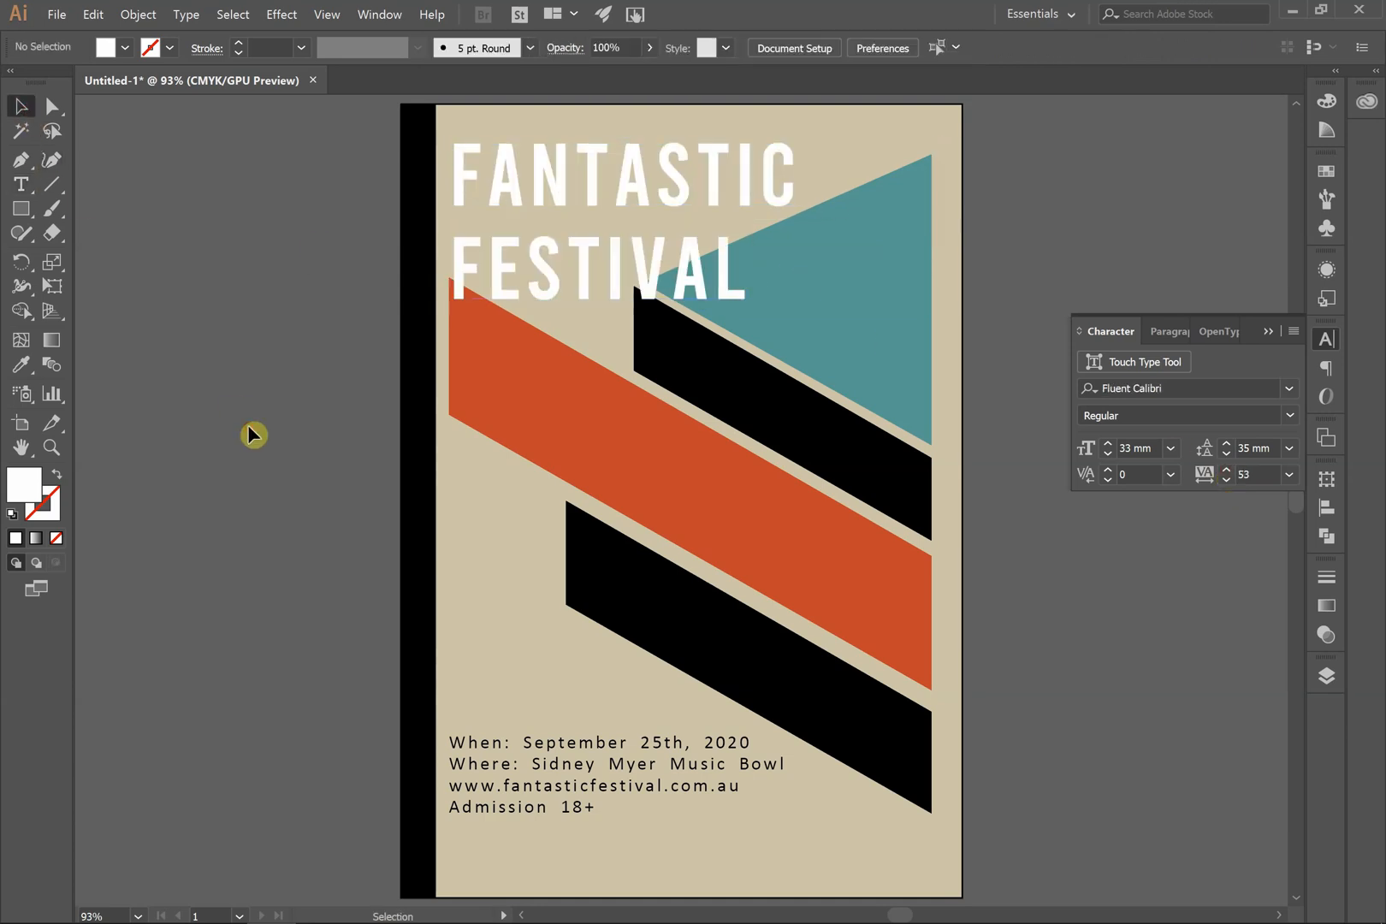
pyautogui.click(587, 271)
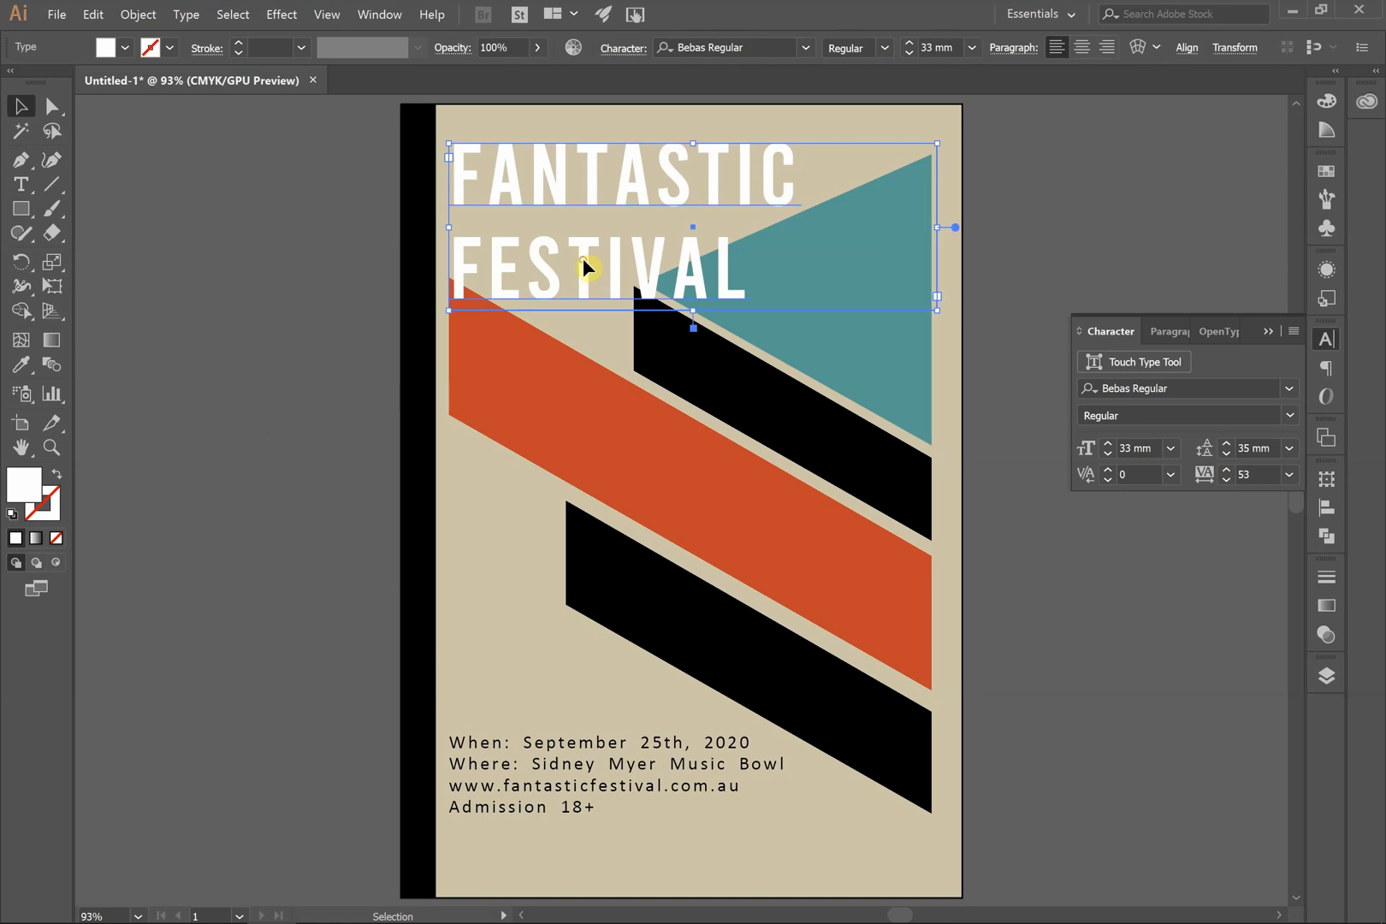
pyautogui.moveTo(587, 270); pyautogui.dragTo(586, 253)
pyautogui.click(296, 363)
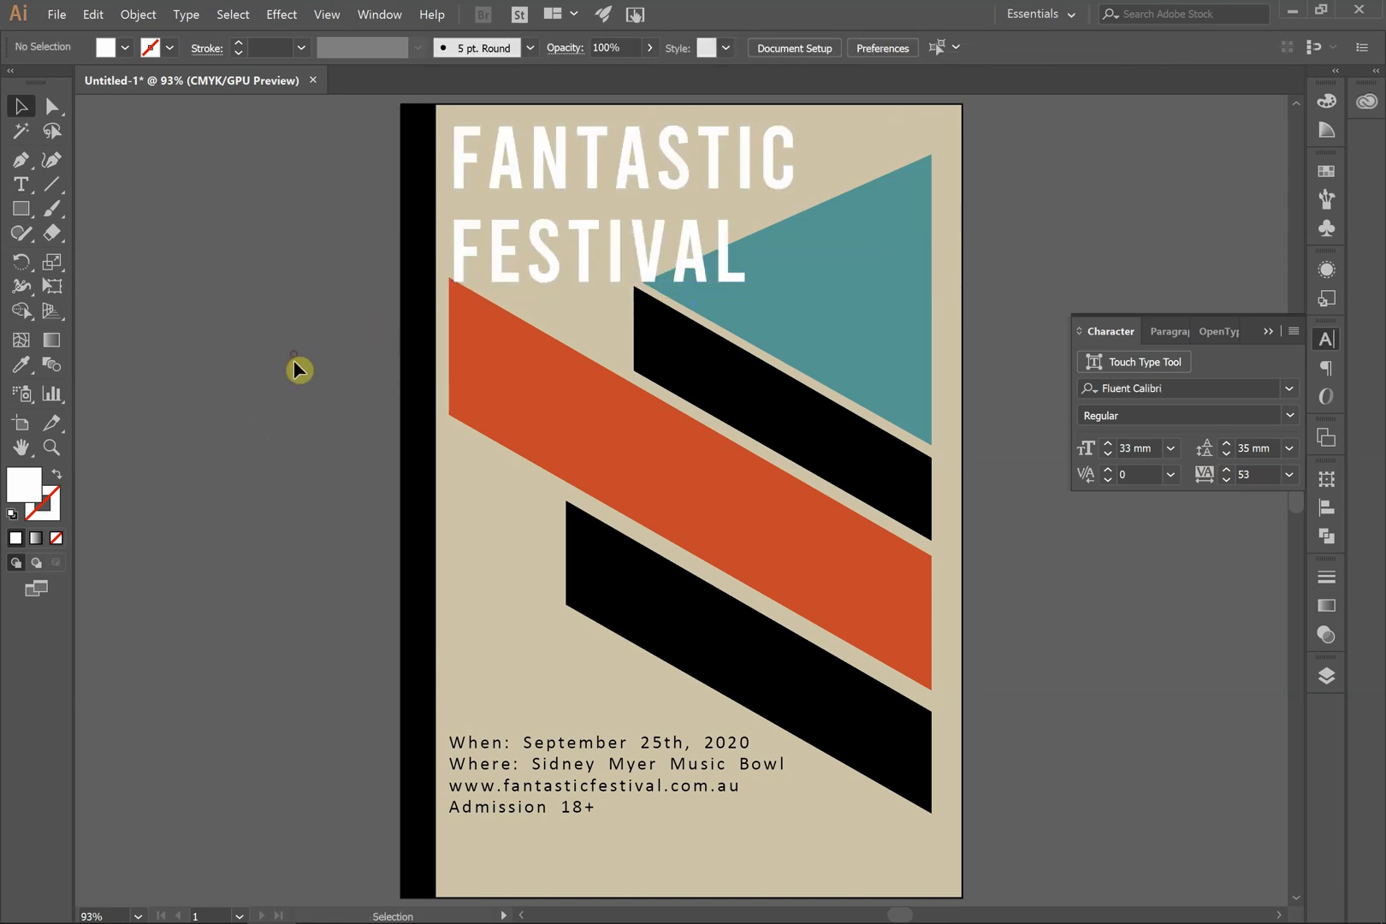
# Scale the orange diagonal band down slightly from its upper-left corner so it sits clear of the title, and deselect it
pyautogui.click(544, 400)
pyautogui.moveTo(452, 283); pyautogui.dragTo(467, 293)
pyautogui.click(243, 450)
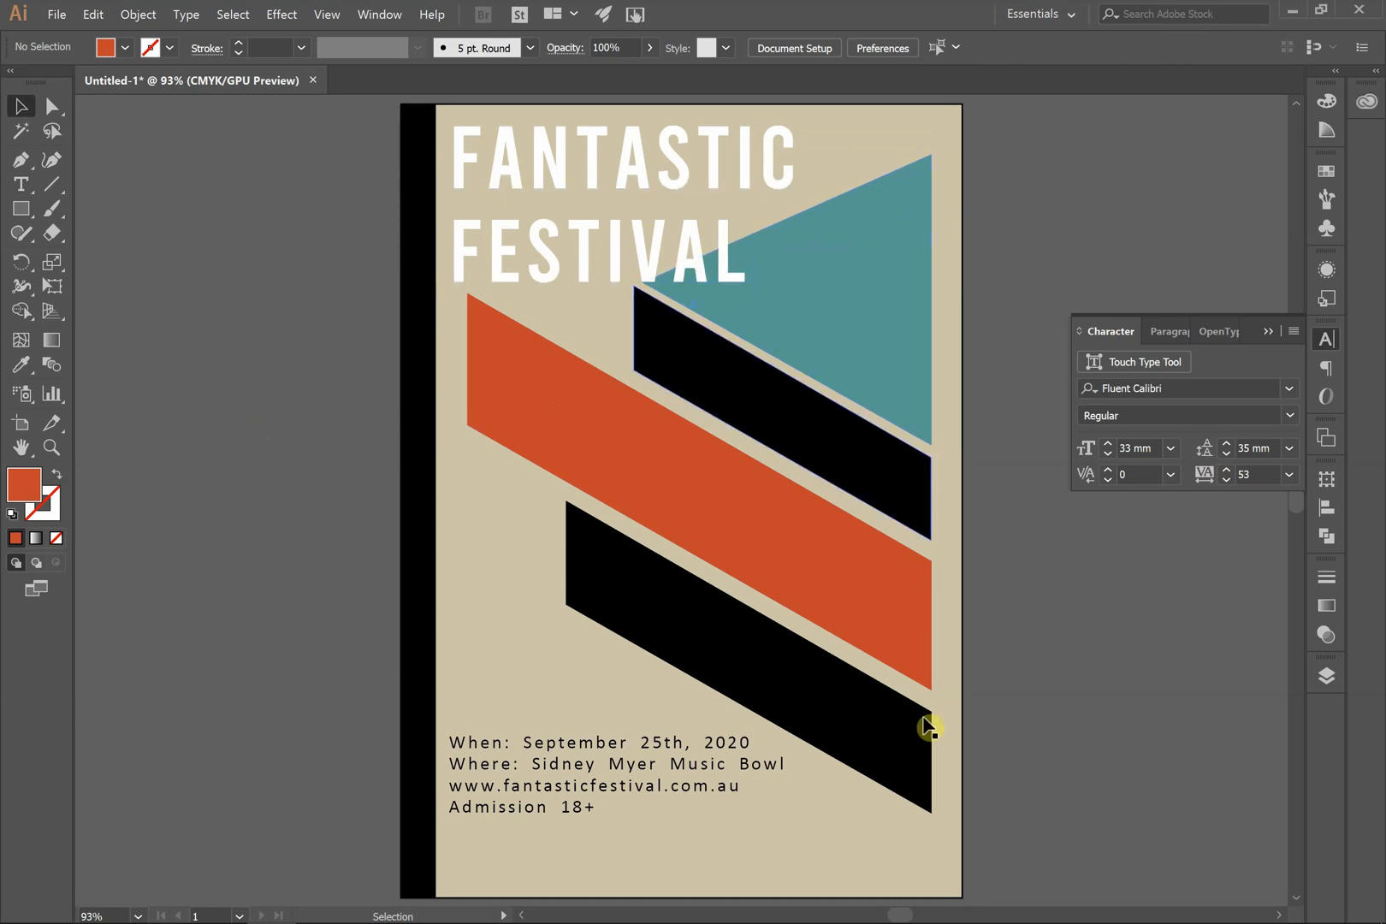
# Increase the leading of all four lines of the event details text to 15 mm
pyautogui.click(541, 774)
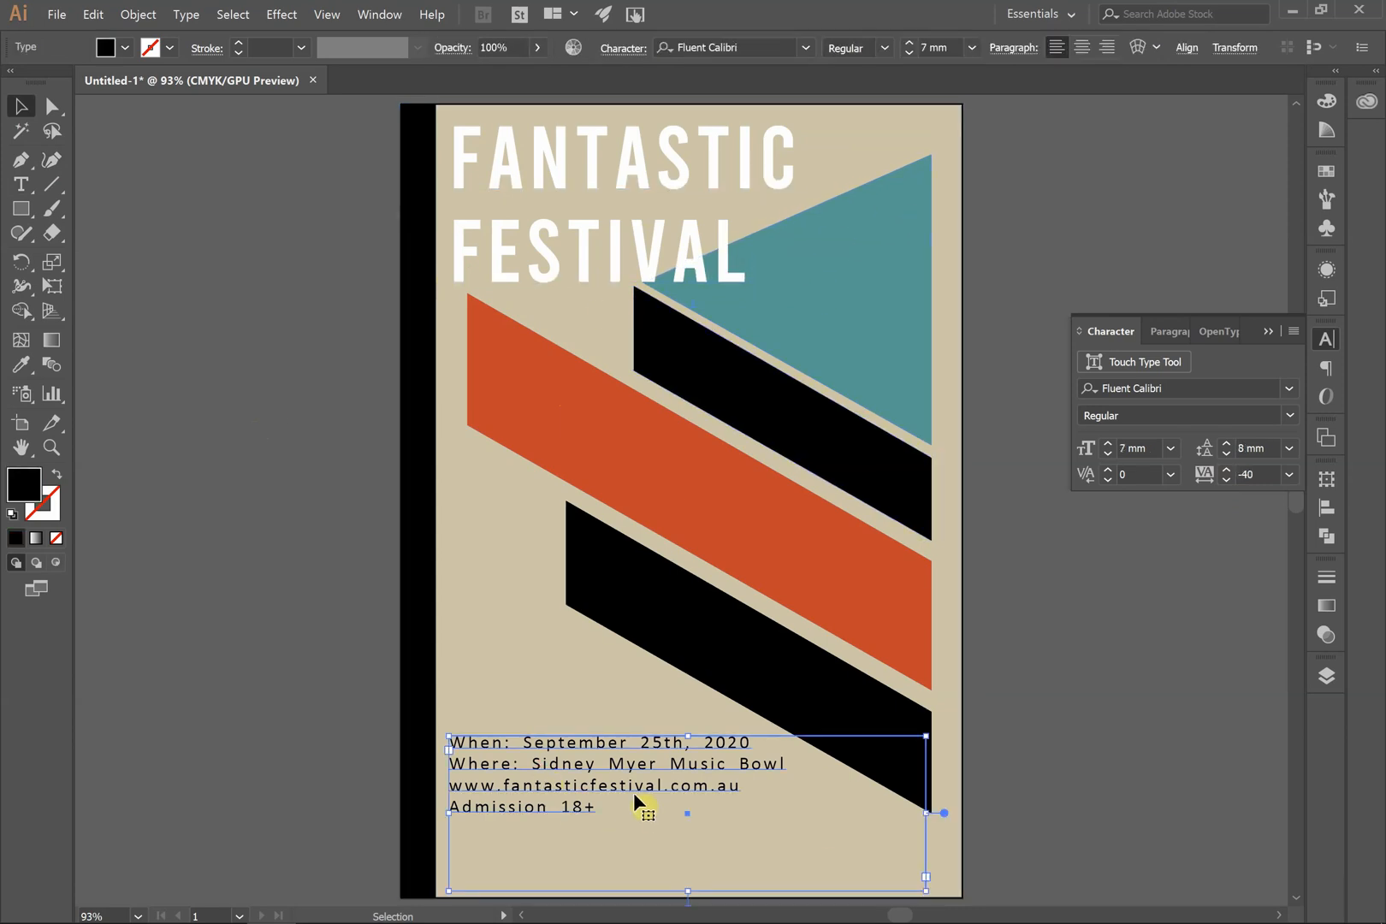
pyautogui.scroll(-3, 633, 792)
pyautogui.scroll(1, 618, 658)
pyautogui.scroll(1, 609, 641)
pyautogui.scroll(-1, 674, 641)
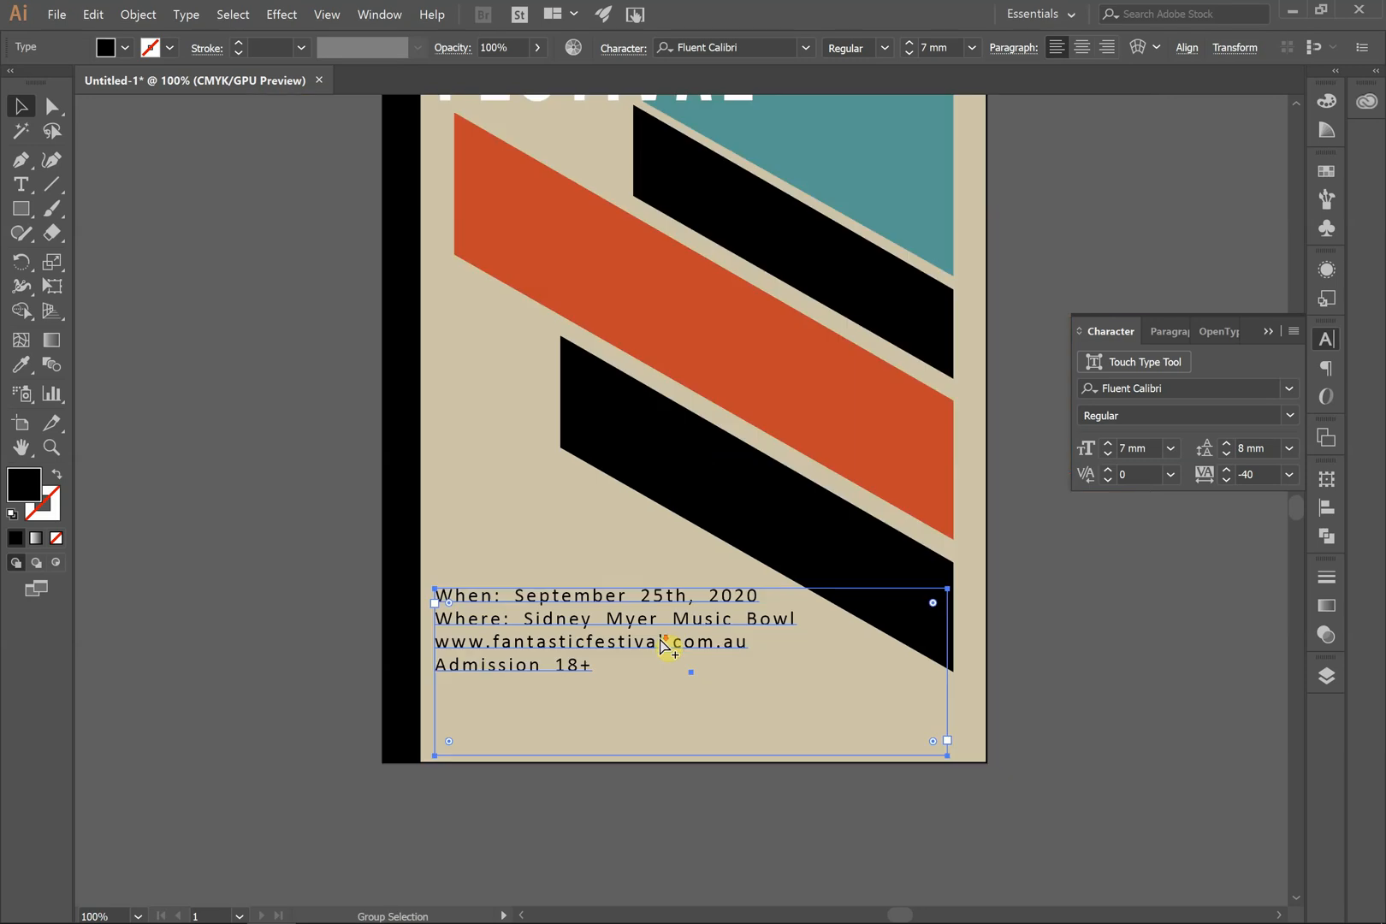
pyautogui.scroll(3, 658, 657)
pyautogui.scroll(-1, 650, 650)
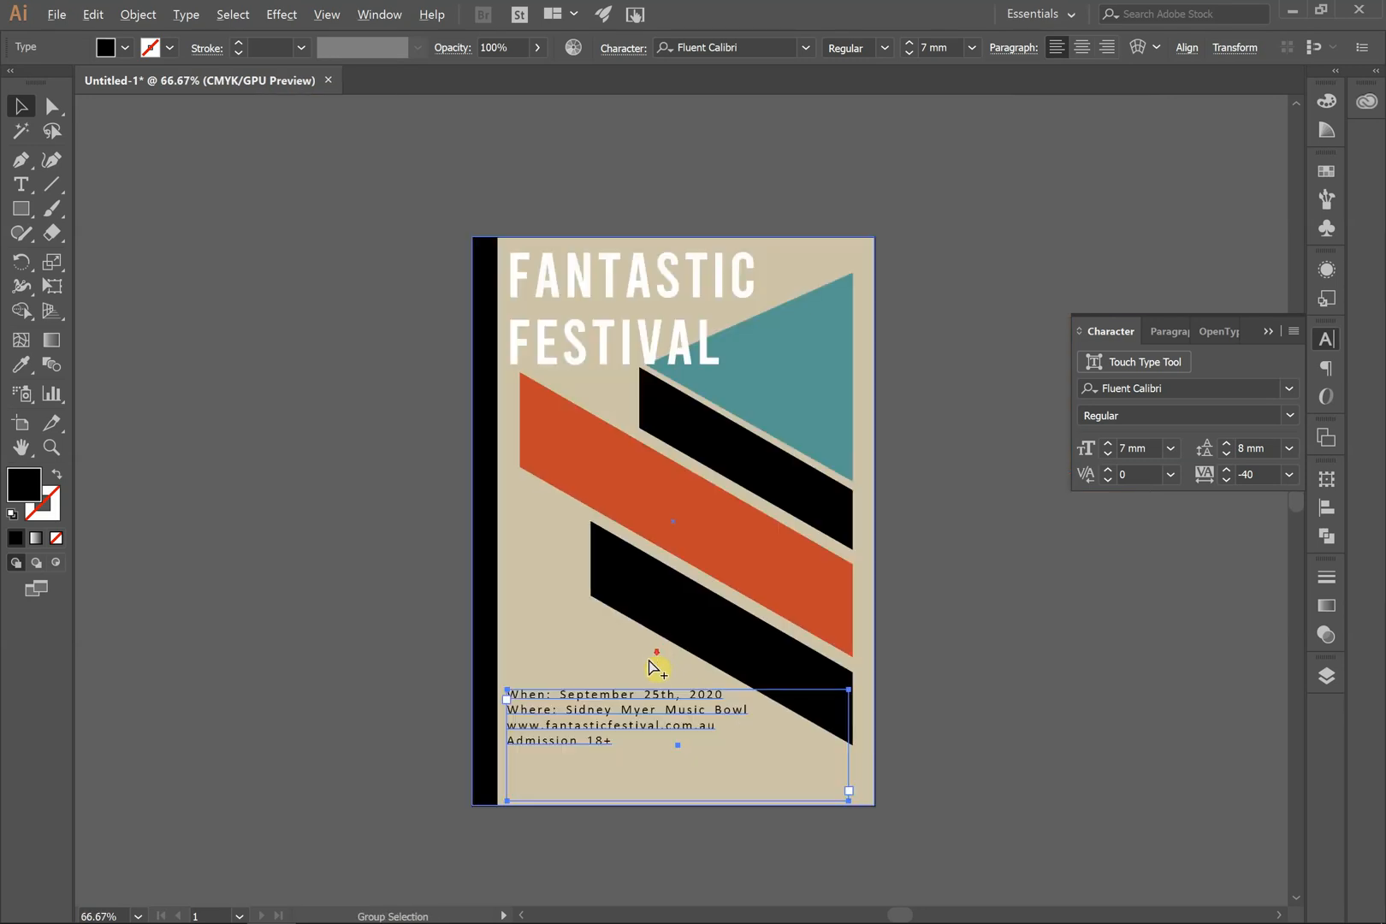
pyautogui.scroll(2, 620, 758)
pyautogui.scroll(-2, 610, 693)
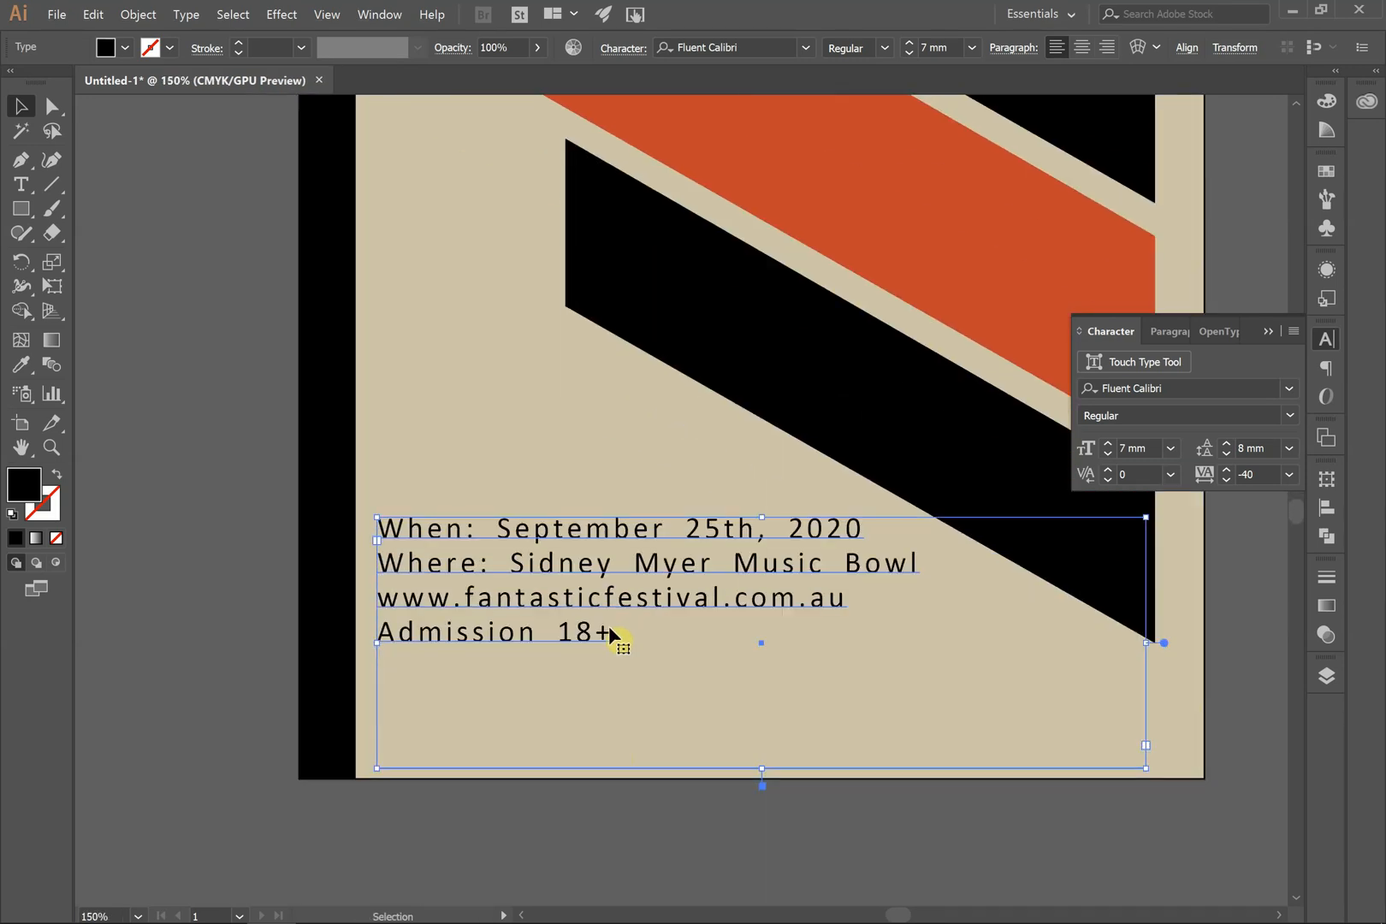
pyautogui.press('t')
pyautogui.click(606, 631)
pyautogui.hotkey('ctrl', 'a')
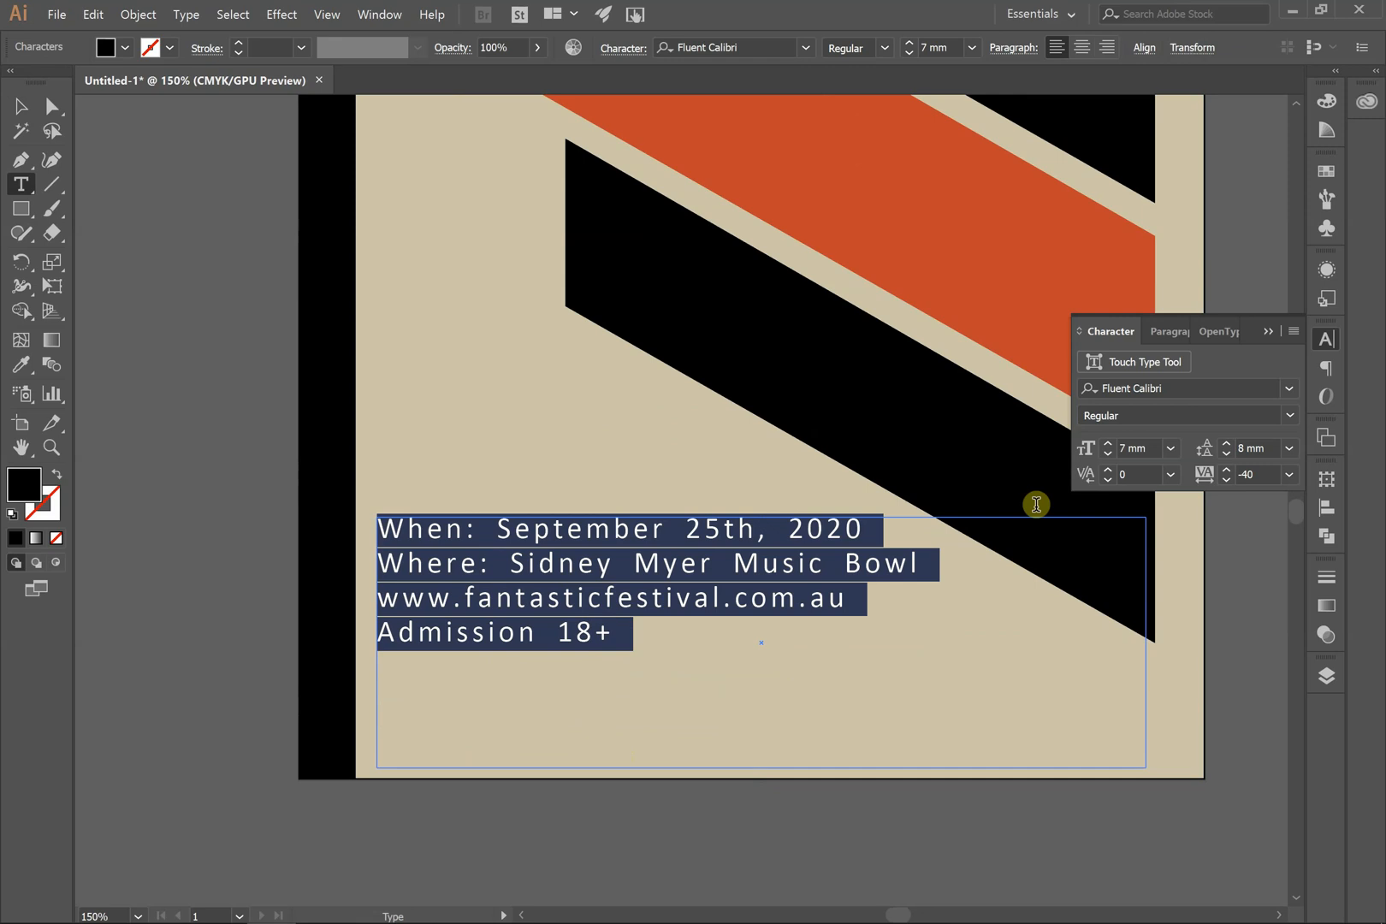
pyautogui.click(1226, 444)
pyautogui.click(1226, 444)
pyautogui.click(1226, 444)
pyautogui.click(1226, 444)
pyautogui.click(1226, 444)
pyautogui.click(1226, 444)
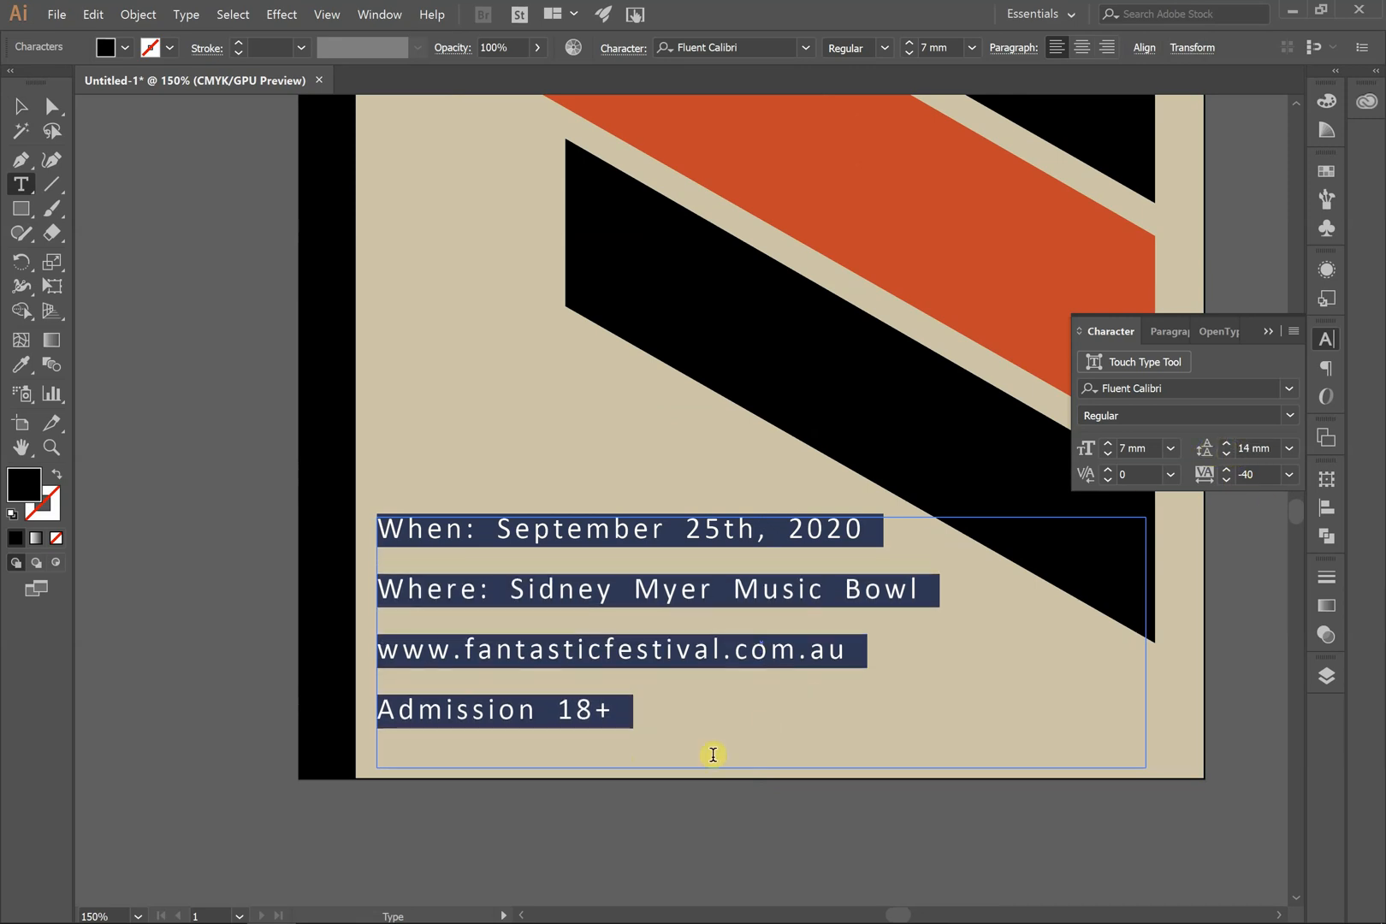
pyautogui.click(1226, 444)
pyautogui.click(687, 708)
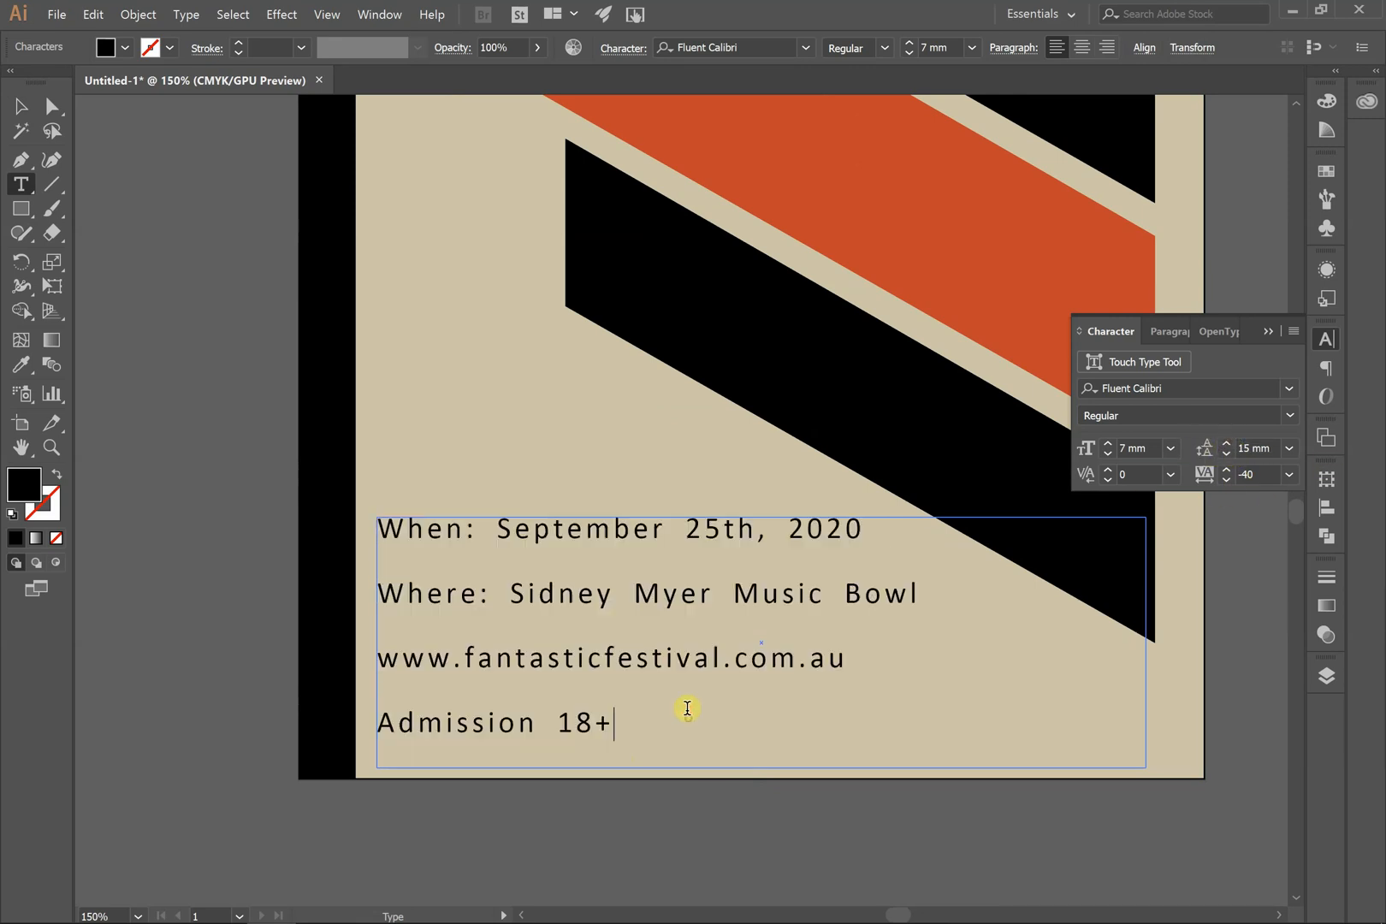
# Tighten the tracking of "Sidney Myer Music Bowl" in the event details to -111
pyautogui.hotkey('ctrl', '-')
pyautogui.hotkey('ctrl', '-')
pyautogui.hotkey('ctrl', '=')
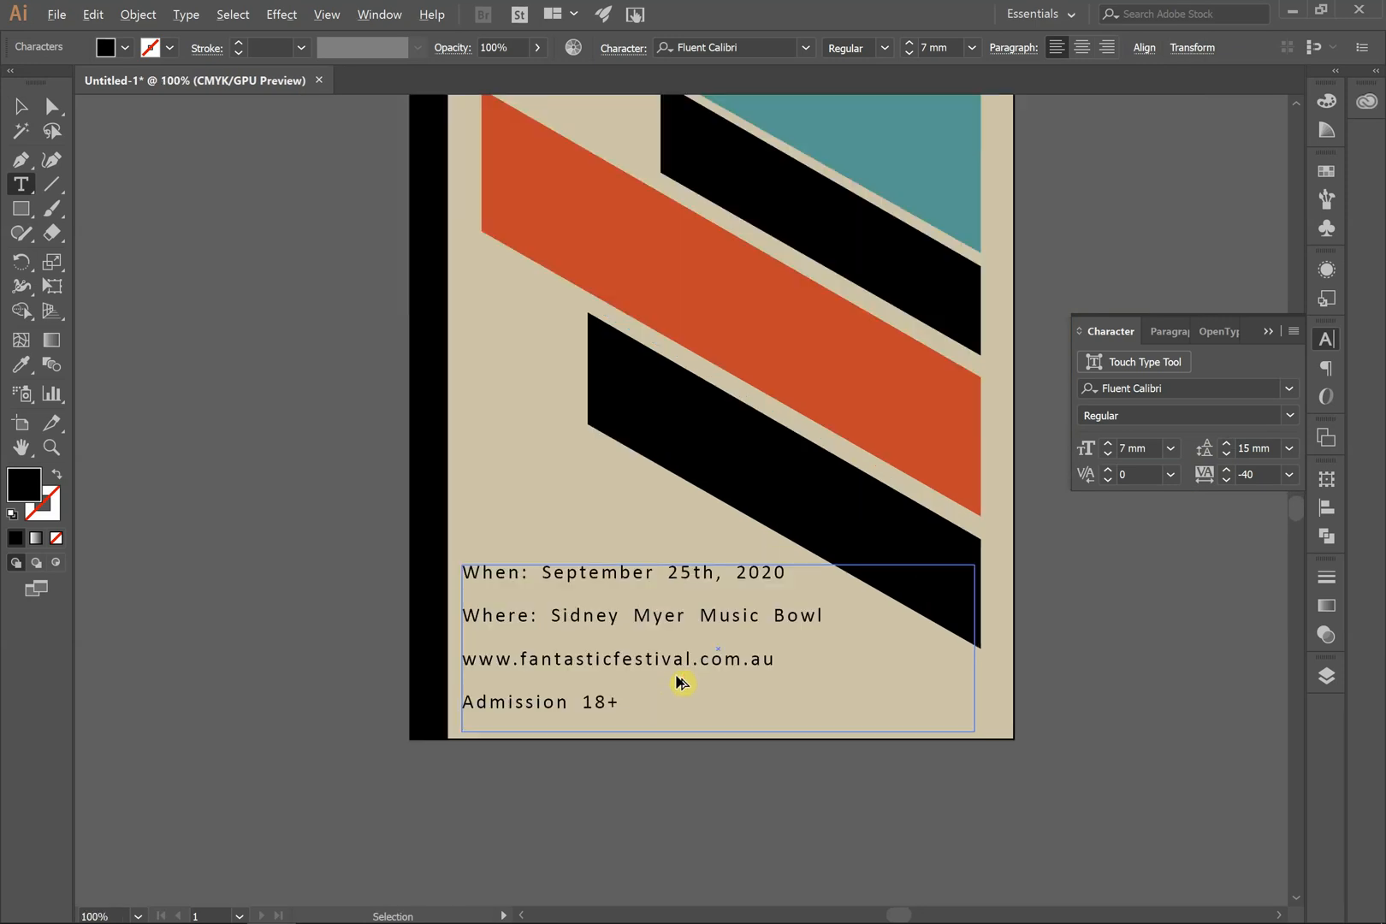
pyautogui.scroll(1, 677, 676)
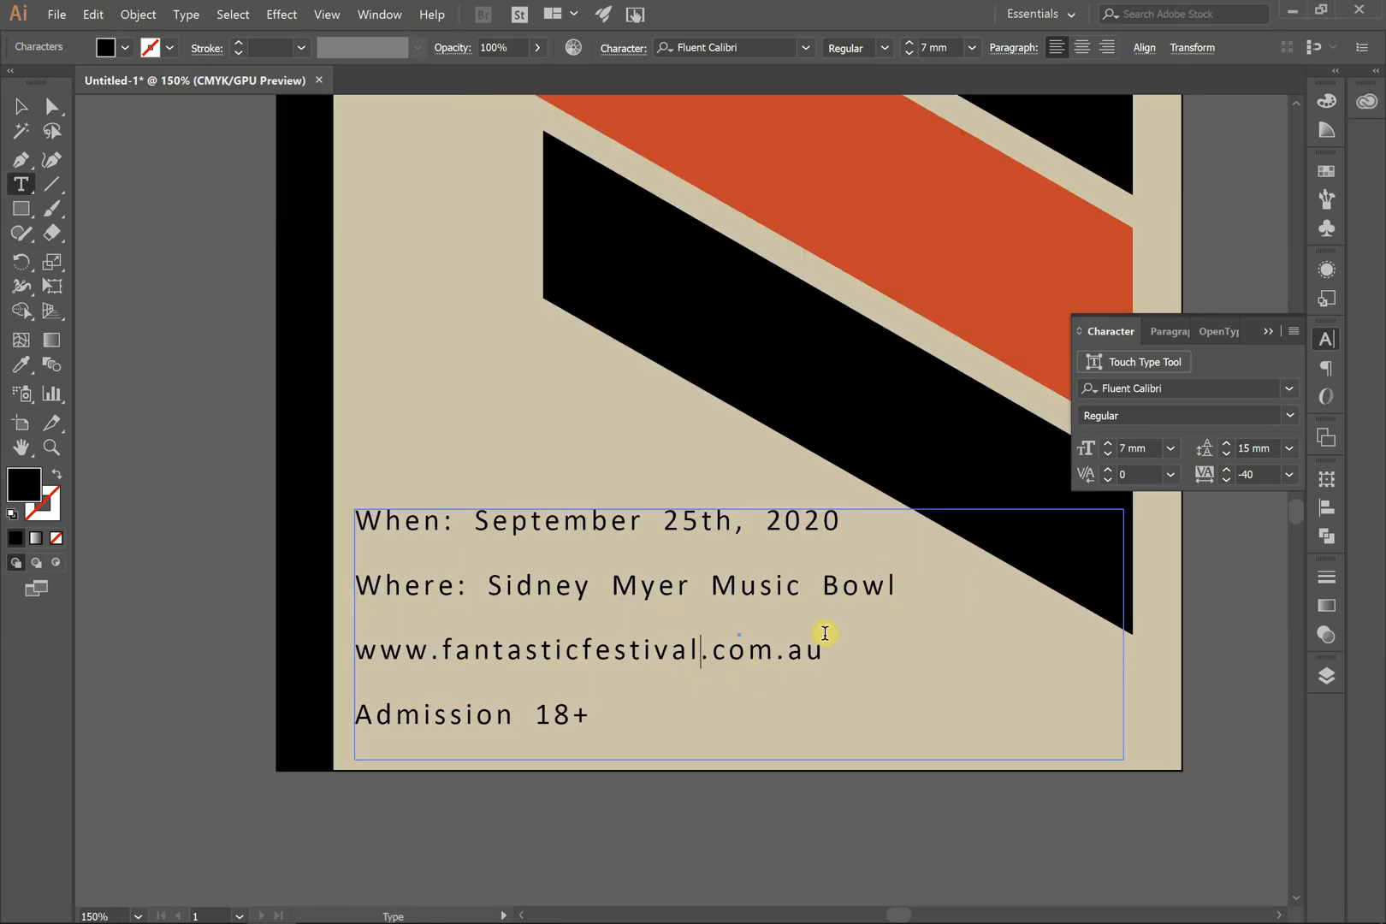
pyautogui.moveTo(898, 585); pyautogui.dragTo(494, 592)
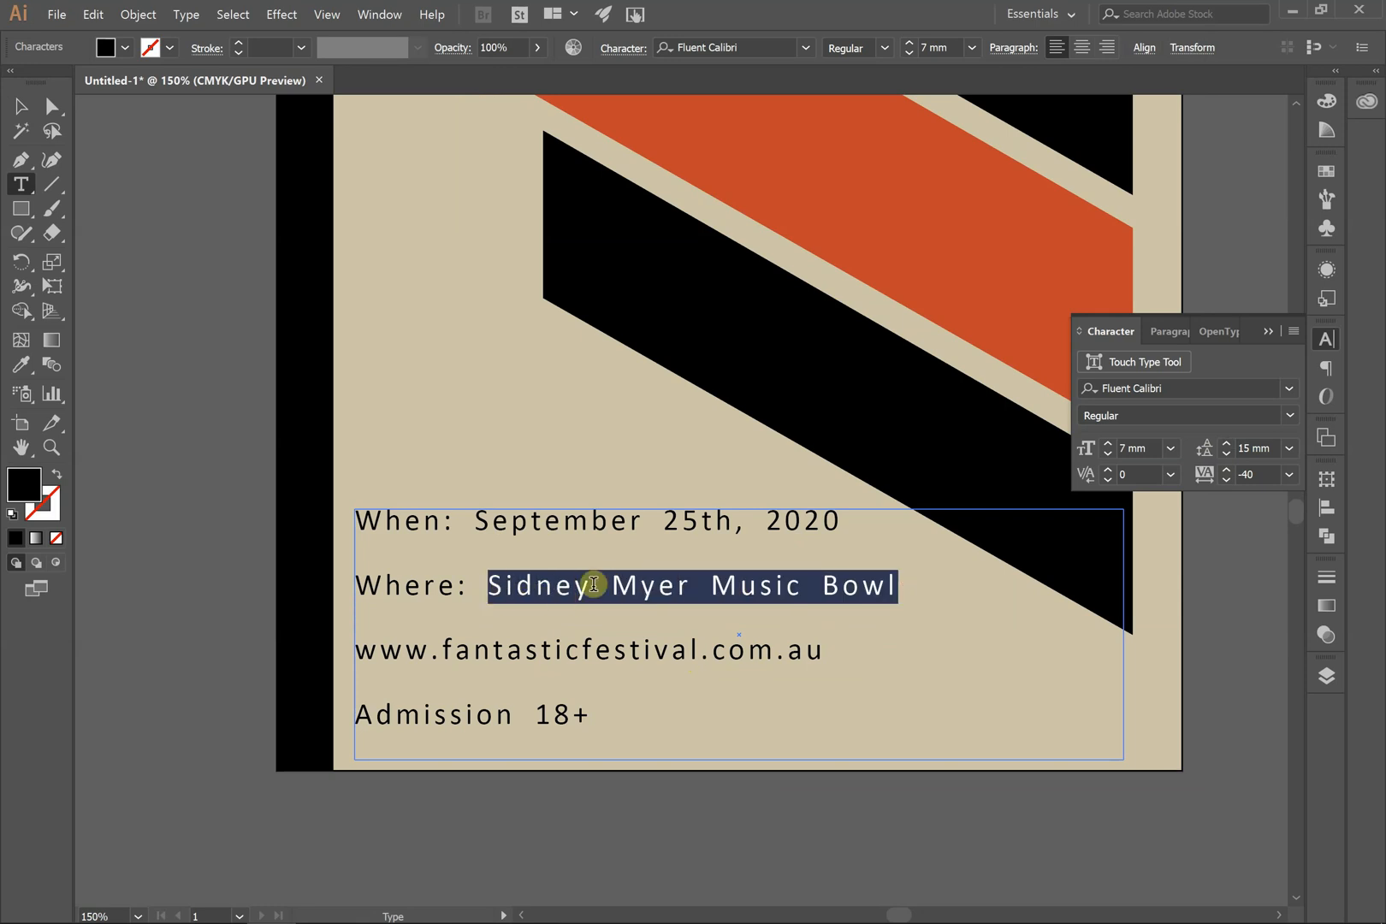
pyautogui.click(1227, 481)
pyautogui.click(1228, 481)
pyautogui.click(1227, 481)
pyautogui.click(1227, 481)
pyautogui.click(1227, 481)
pyautogui.click(1228, 480)
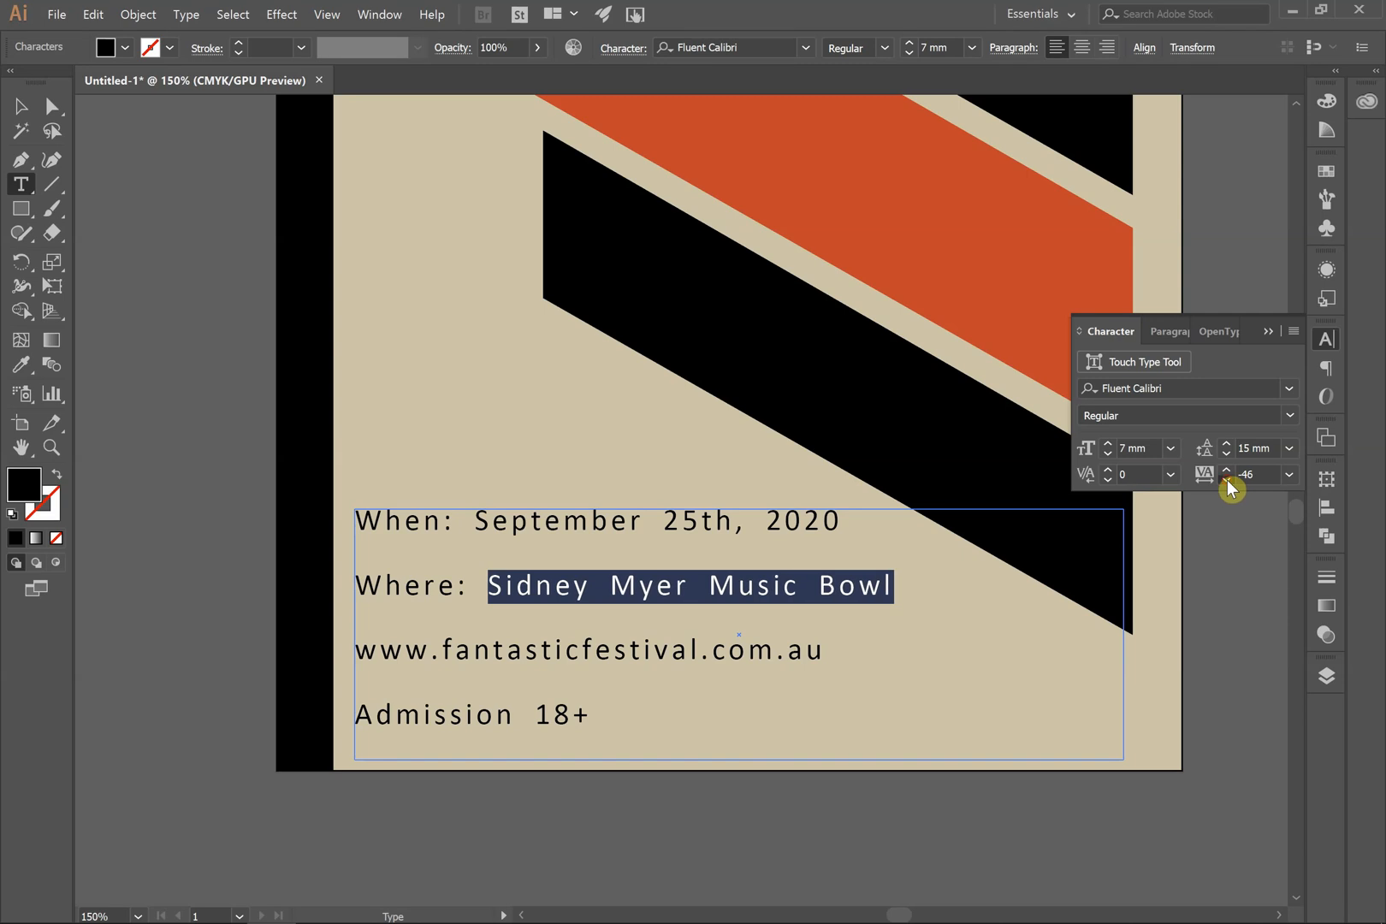
pyautogui.click(1228, 481)
pyautogui.click(1228, 481)
pyautogui.click(1227, 481)
pyautogui.click(1227, 480)
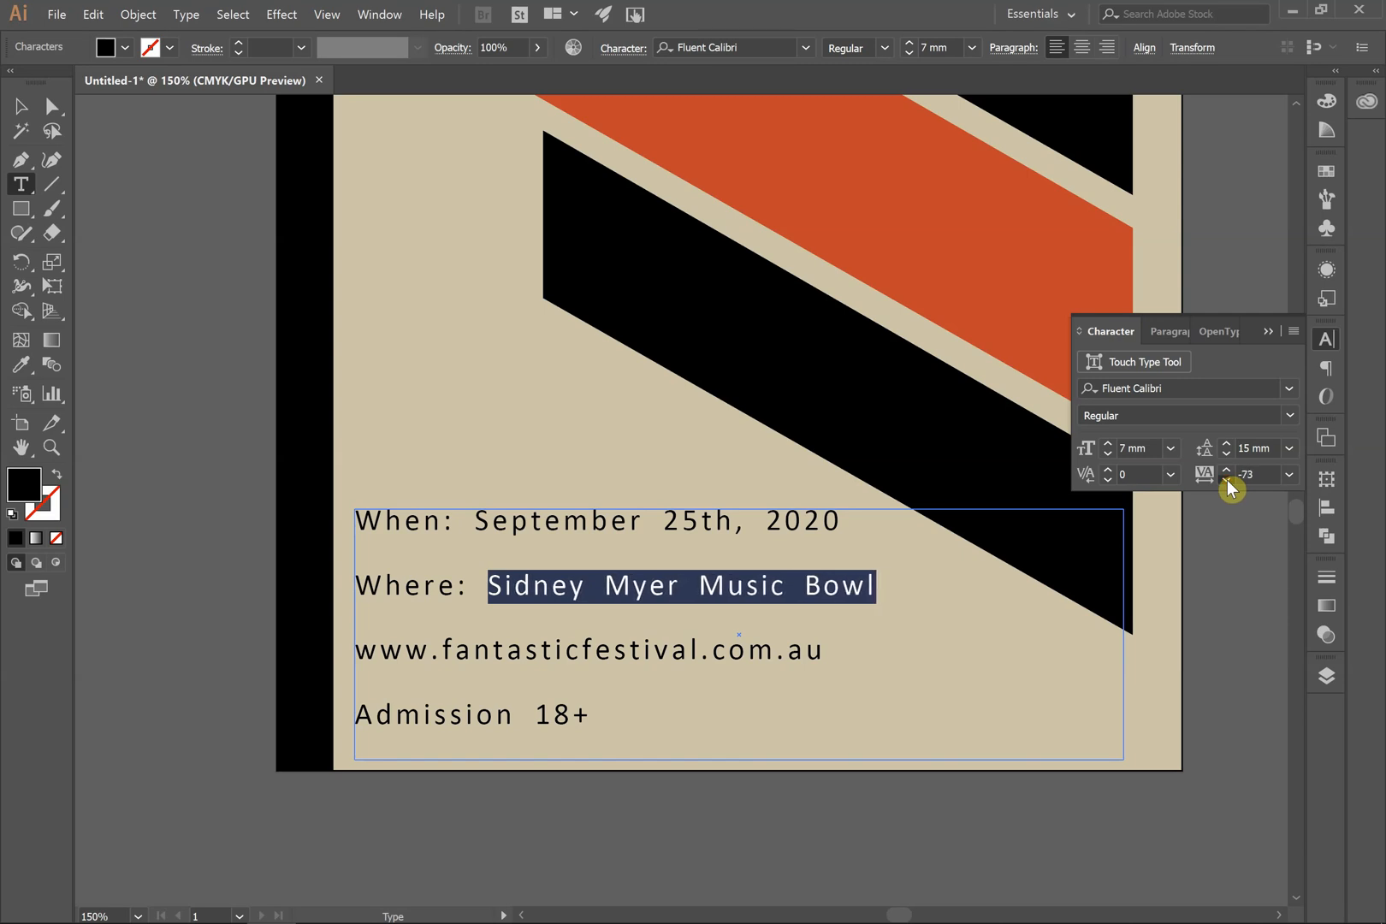
pyautogui.click(1227, 480)
pyautogui.click(1226, 480)
pyautogui.click(1227, 480)
pyautogui.click(1227, 480)
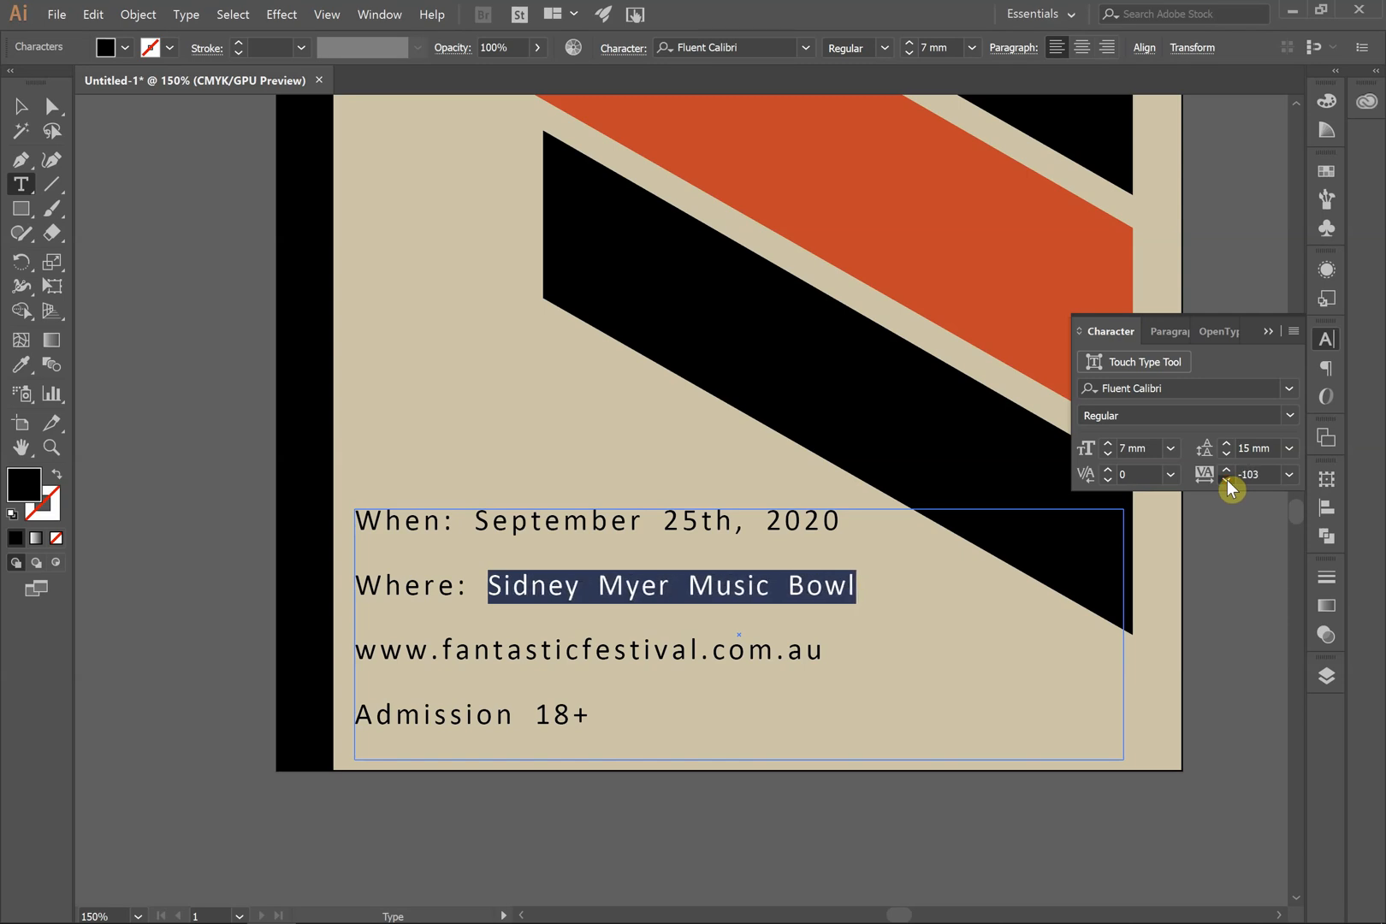
pyautogui.click(1227, 480)
pyautogui.click(1227, 480)
pyautogui.click(890, 597)
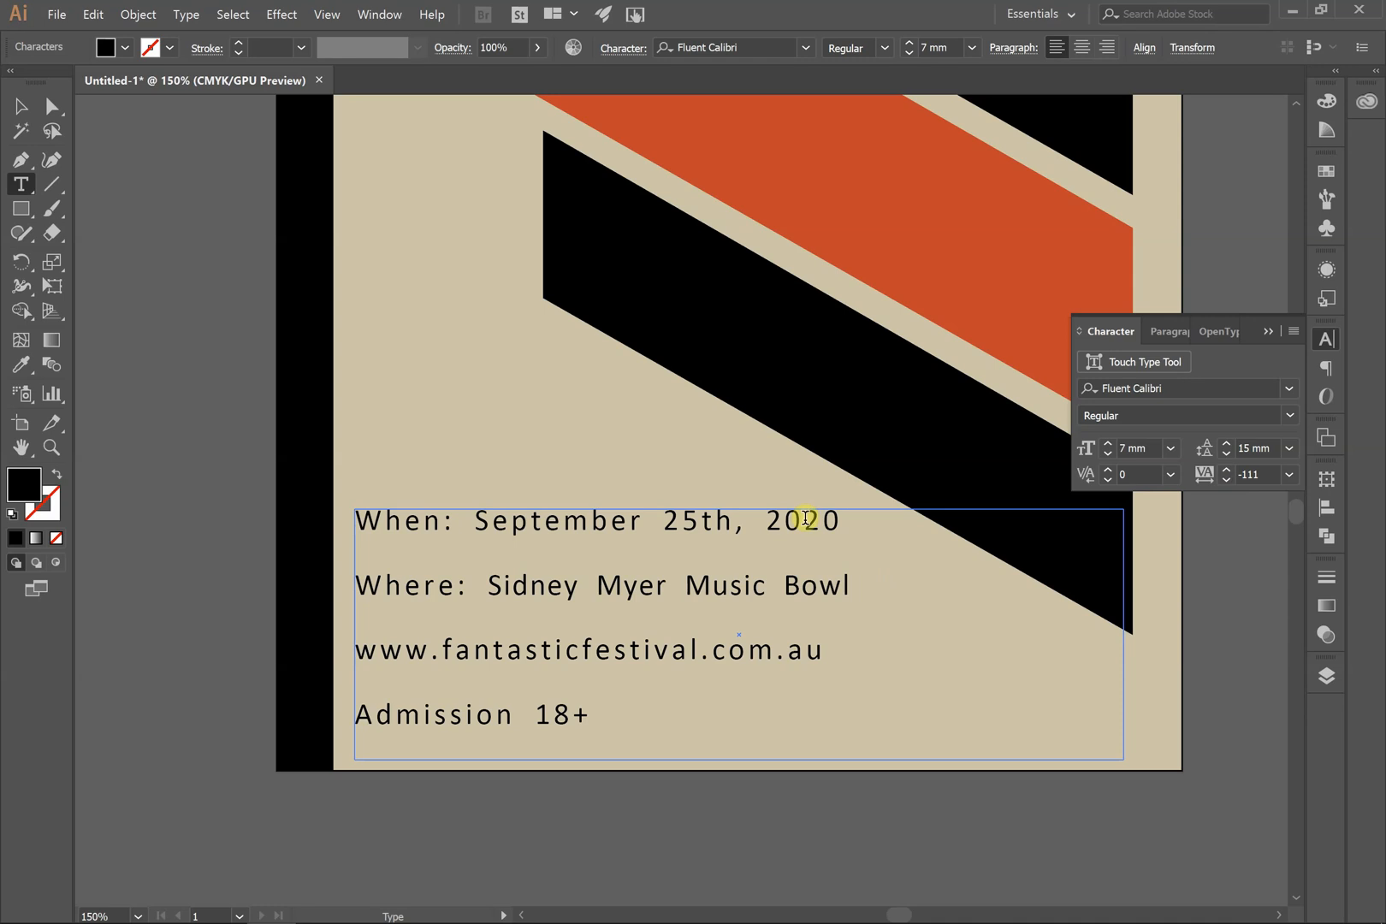
# Tighten the tracking of "September 25th, 2020" in the event details to slightly beyond -82
pyautogui.moveTo(844, 519); pyautogui.dragTo(475, 523)
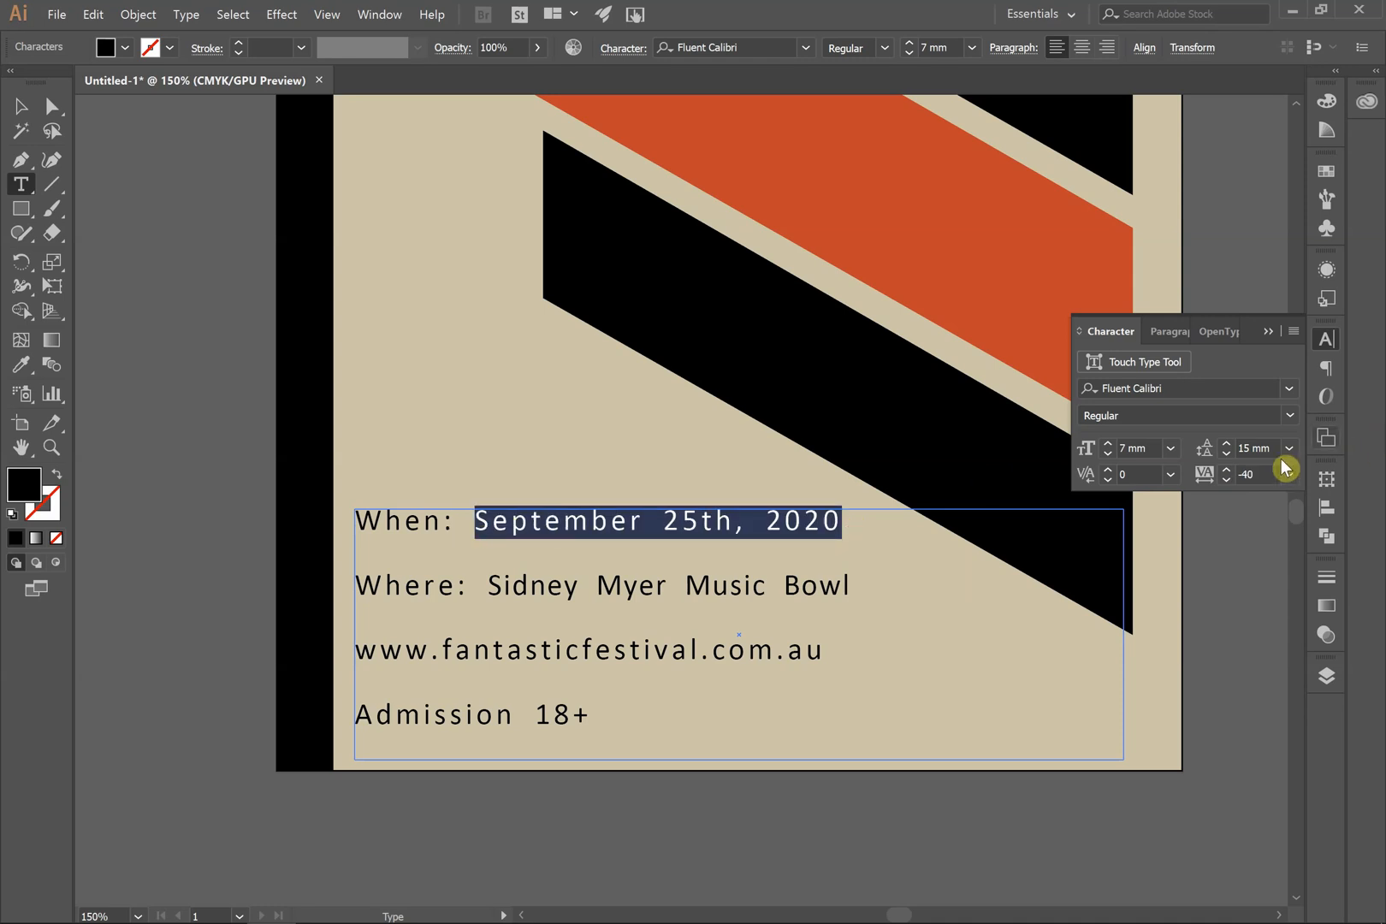
pyautogui.click(1227, 480)
pyautogui.click(1227, 480)
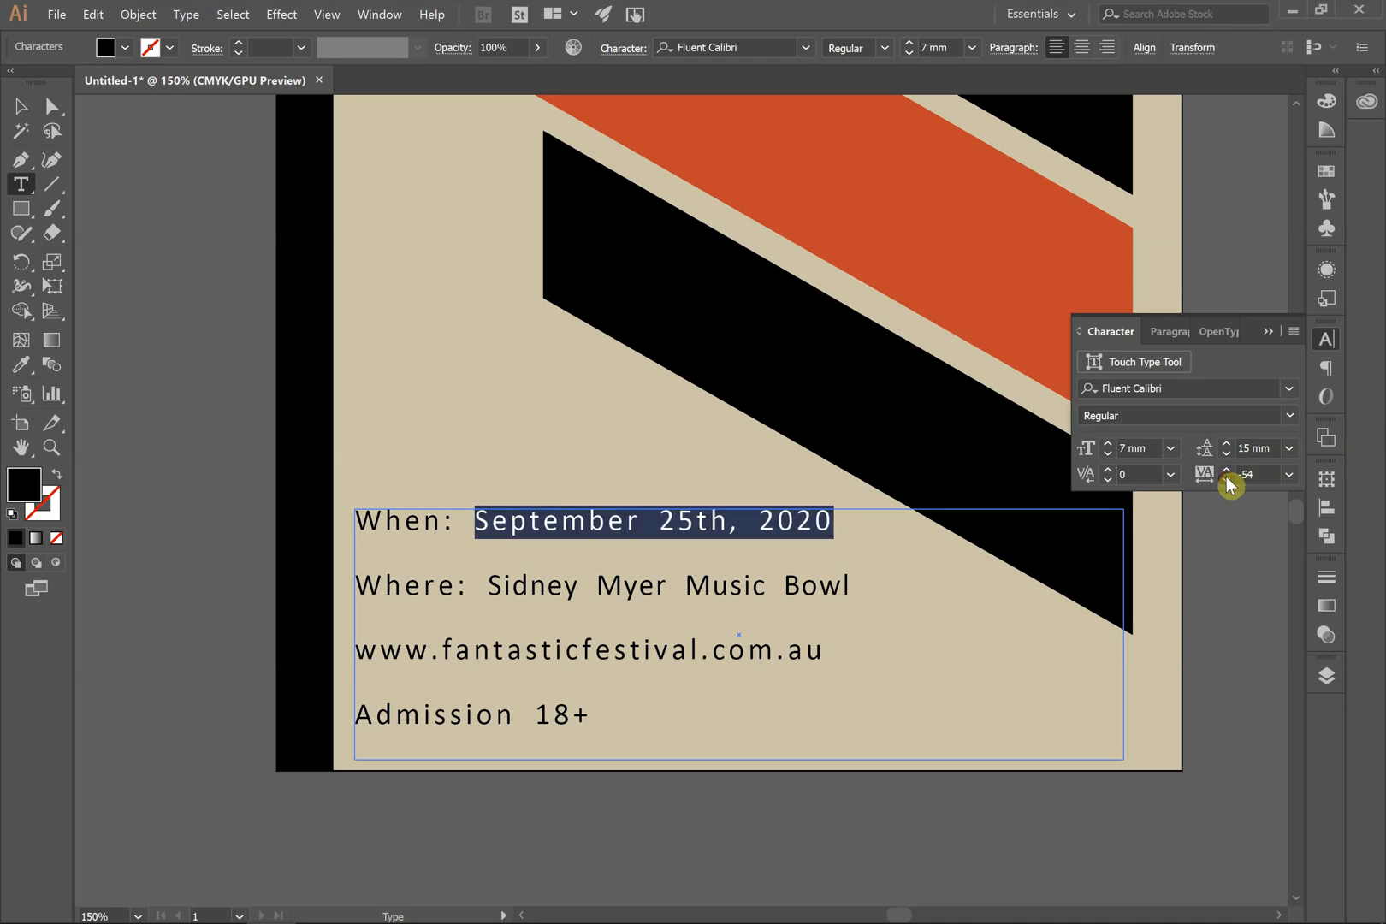
pyautogui.click(1227, 480)
pyautogui.click(1227, 480)
pyautogui.click(718, 590)
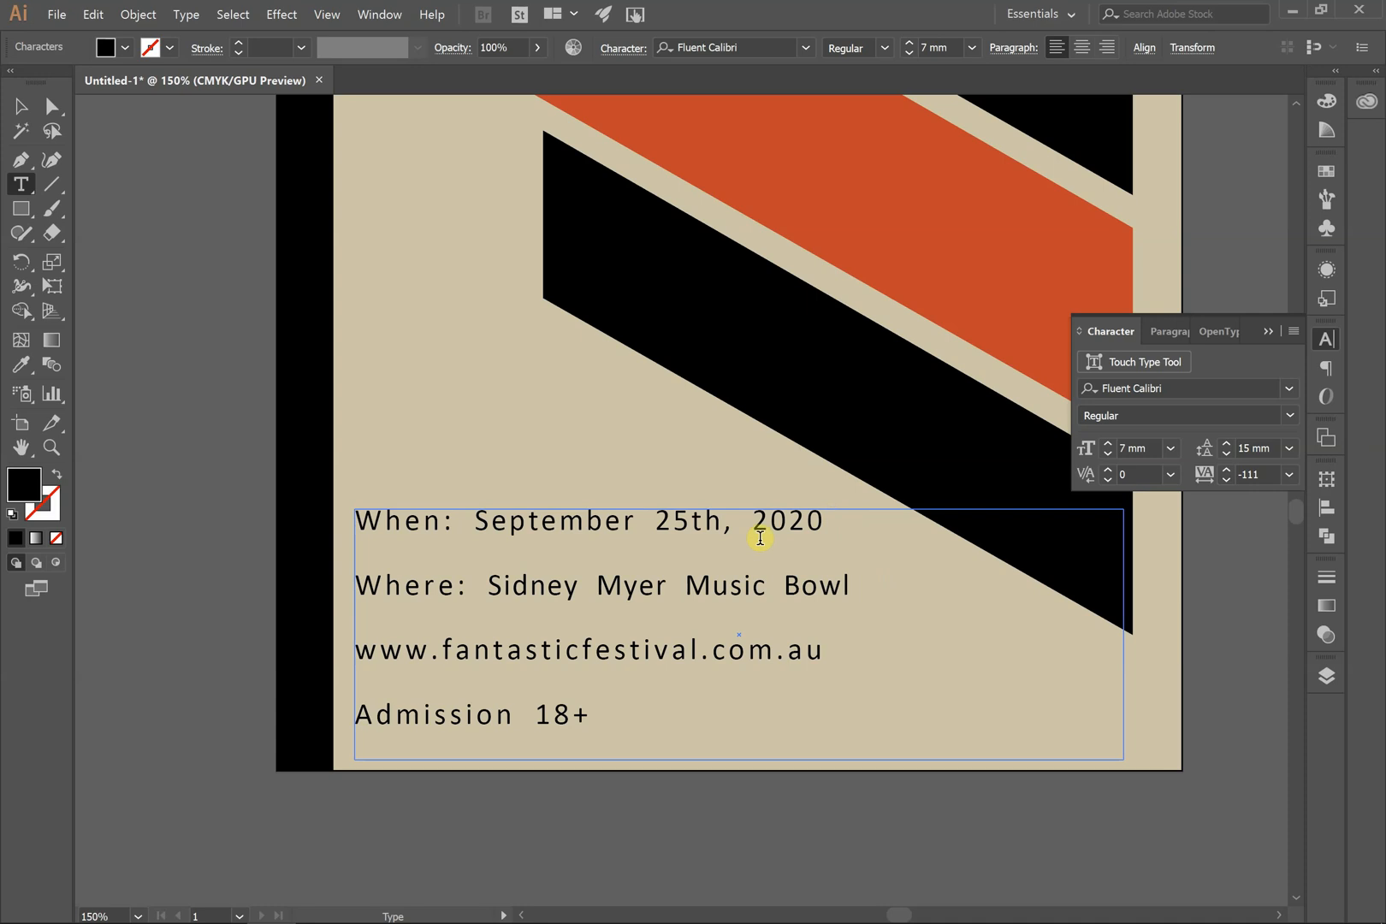
pyautogui.moveTo(825, 521); pyautogui.dragTo(475, 520)
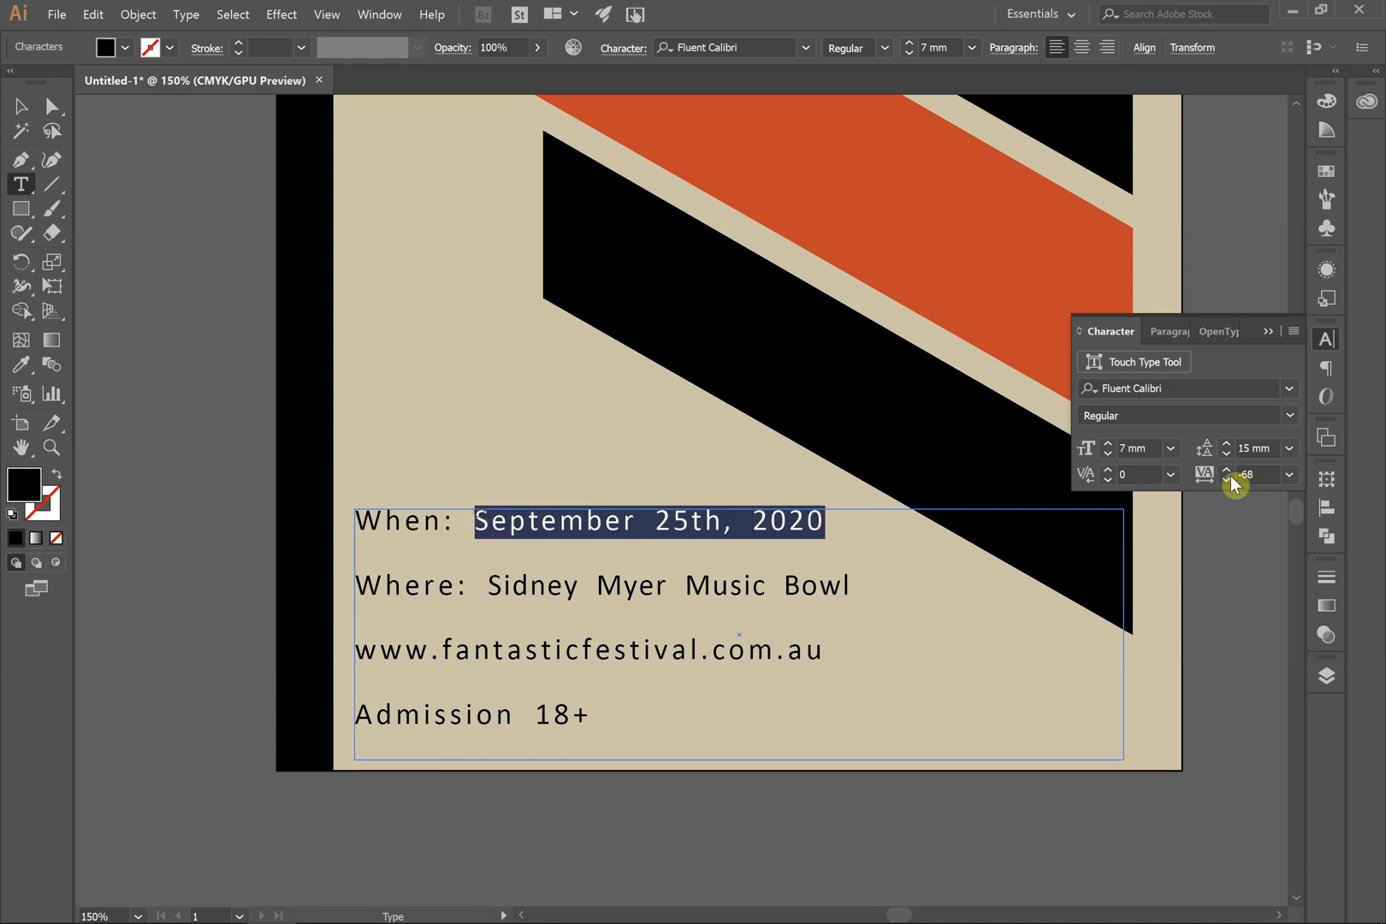
pyautogui.click(1229, 479)
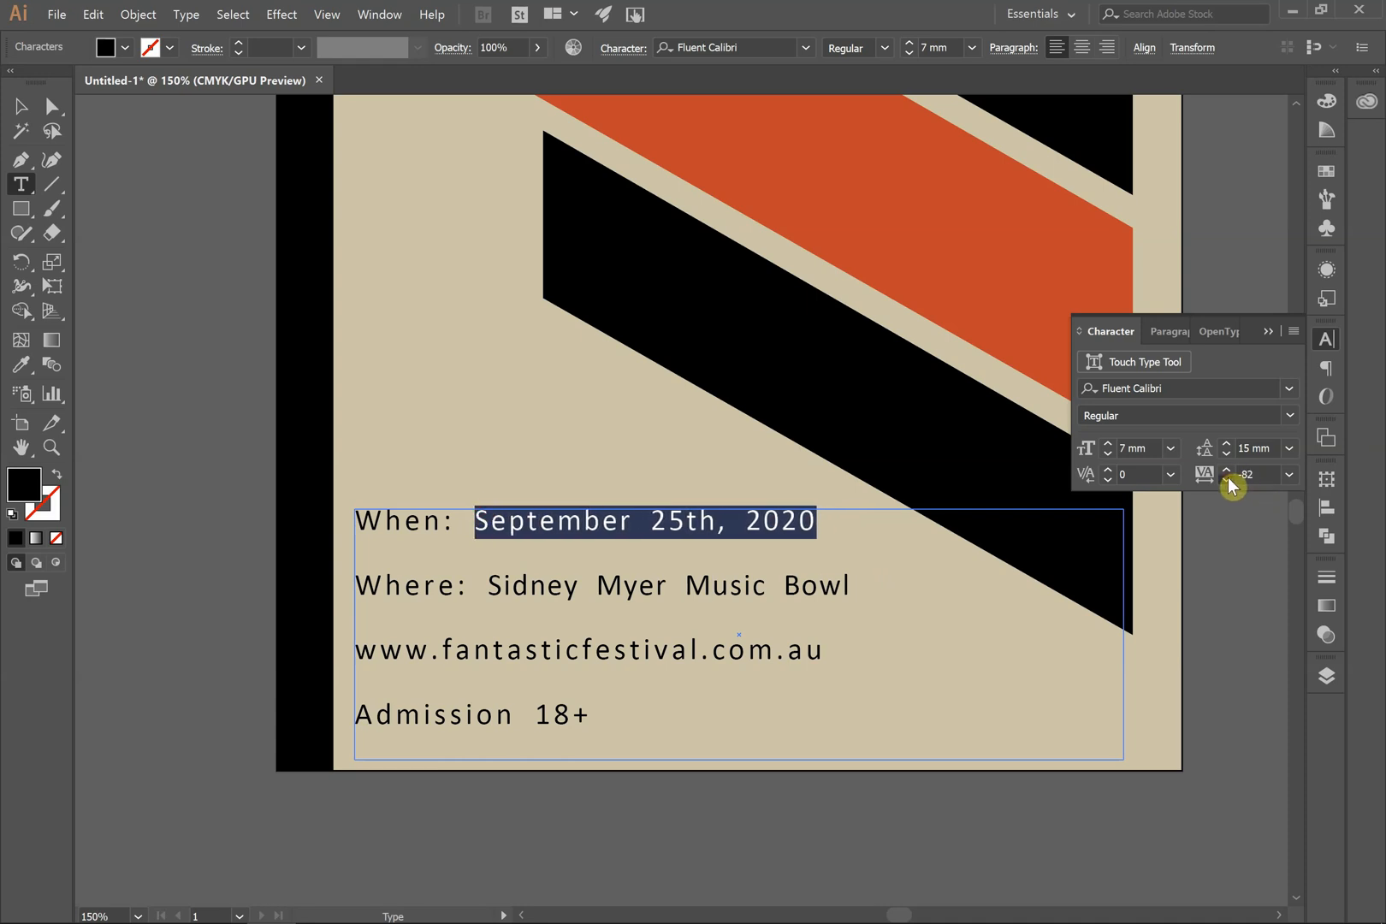
pyautogui.click(729, 586)
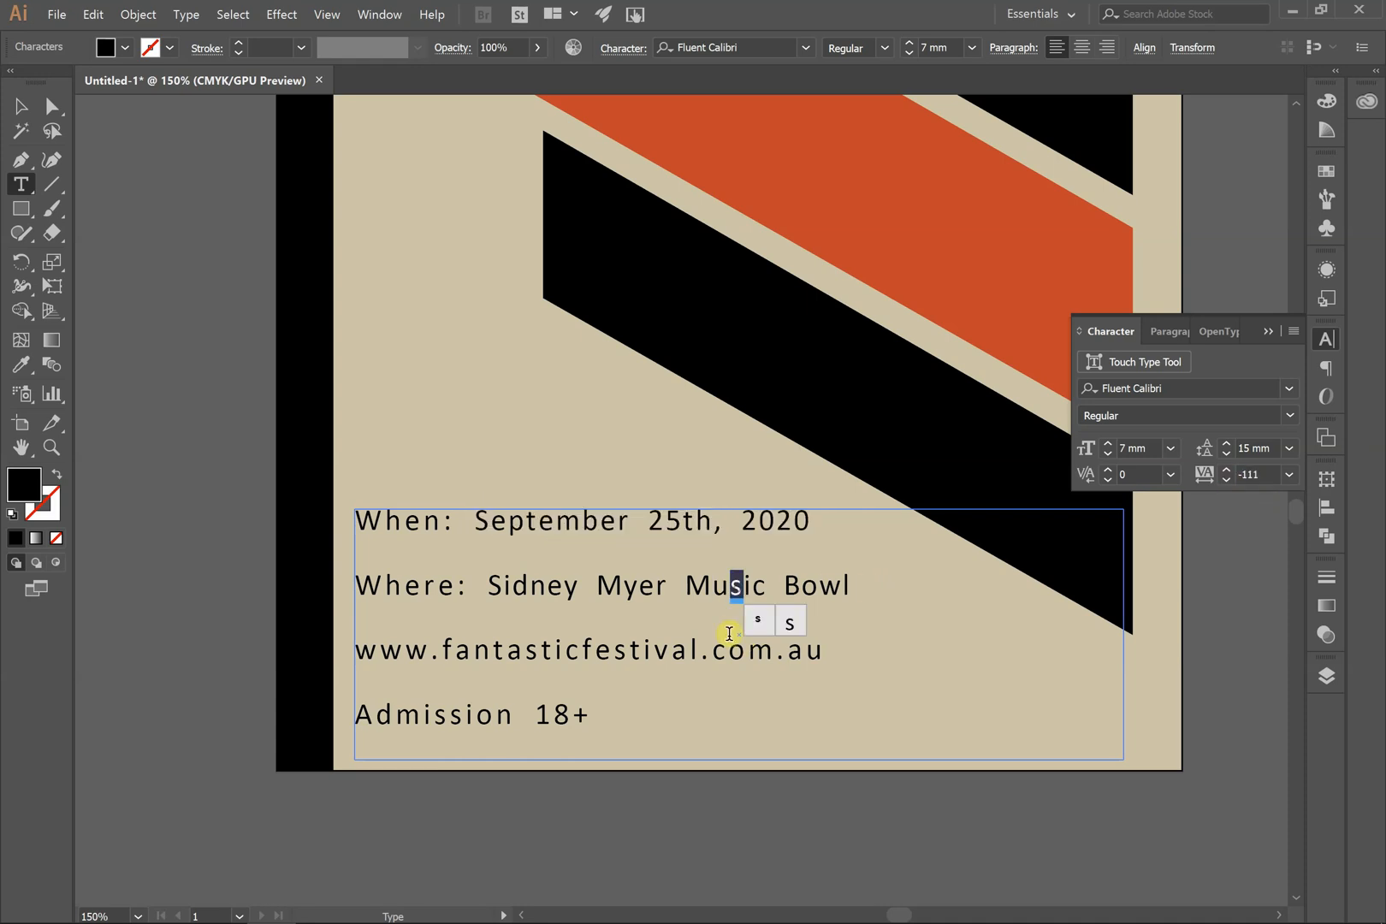
pyautogui.click(613, 650)
pyautogui.moveTo(835, 653); pyautogui.dragTo(358, 652)
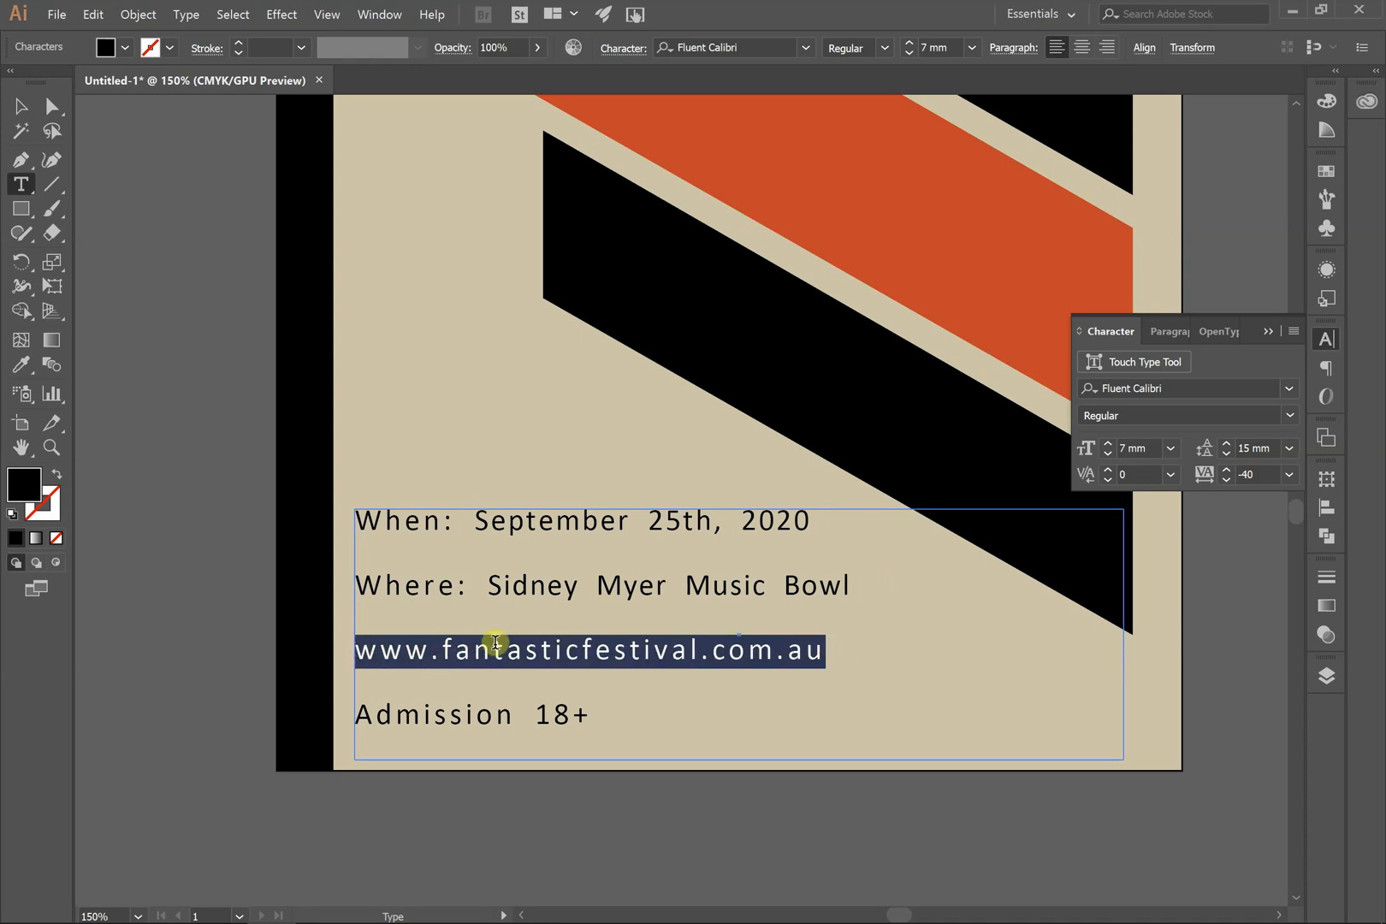
pyautogui.click(1228, 470)
pyautogui.moveTo(1229, 469); pyautogui.dragTo(1229, 470)
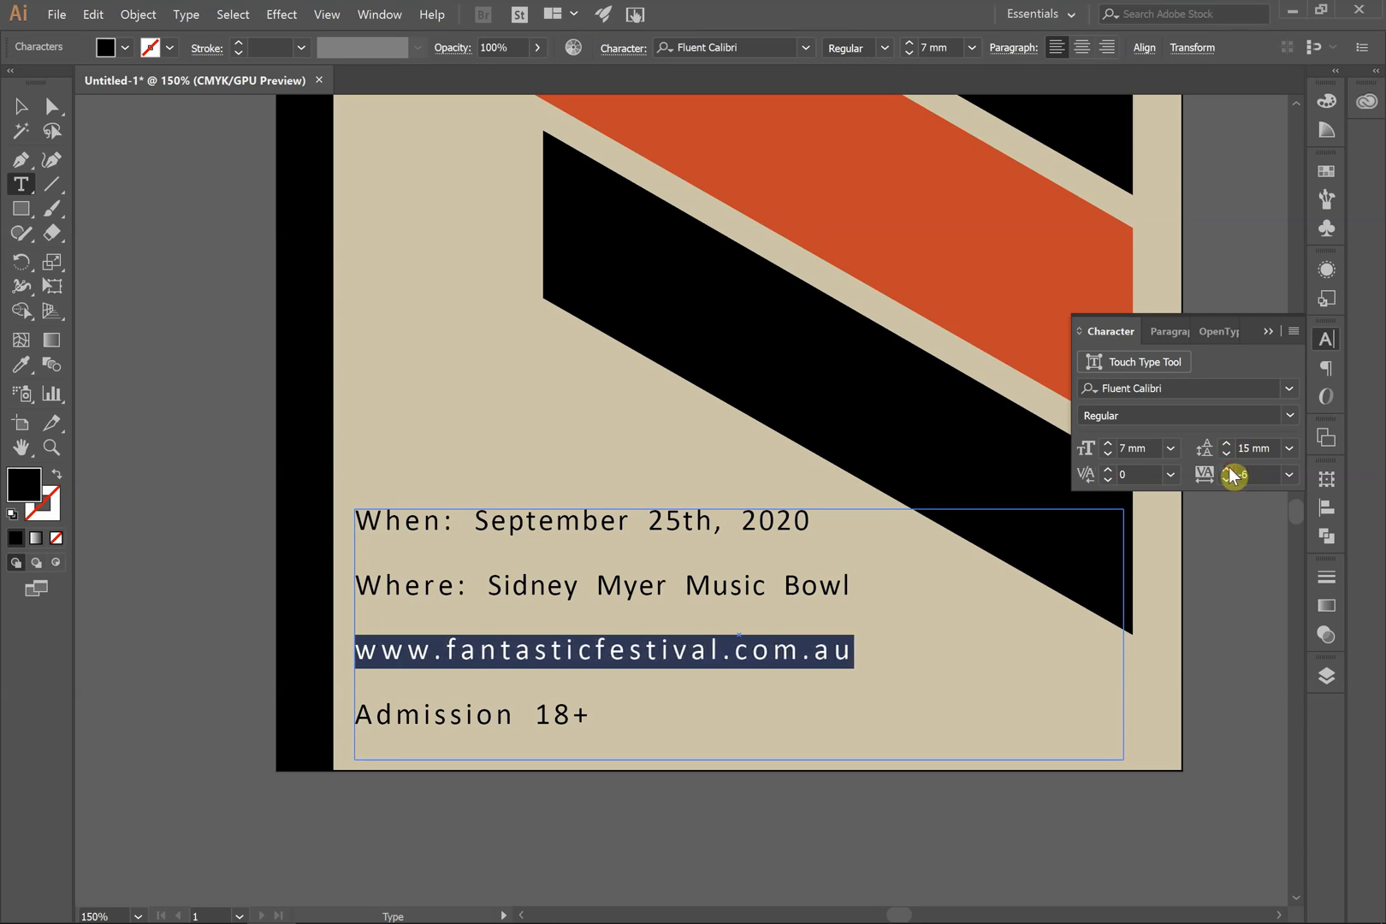
pyautogui.click(861, 660)
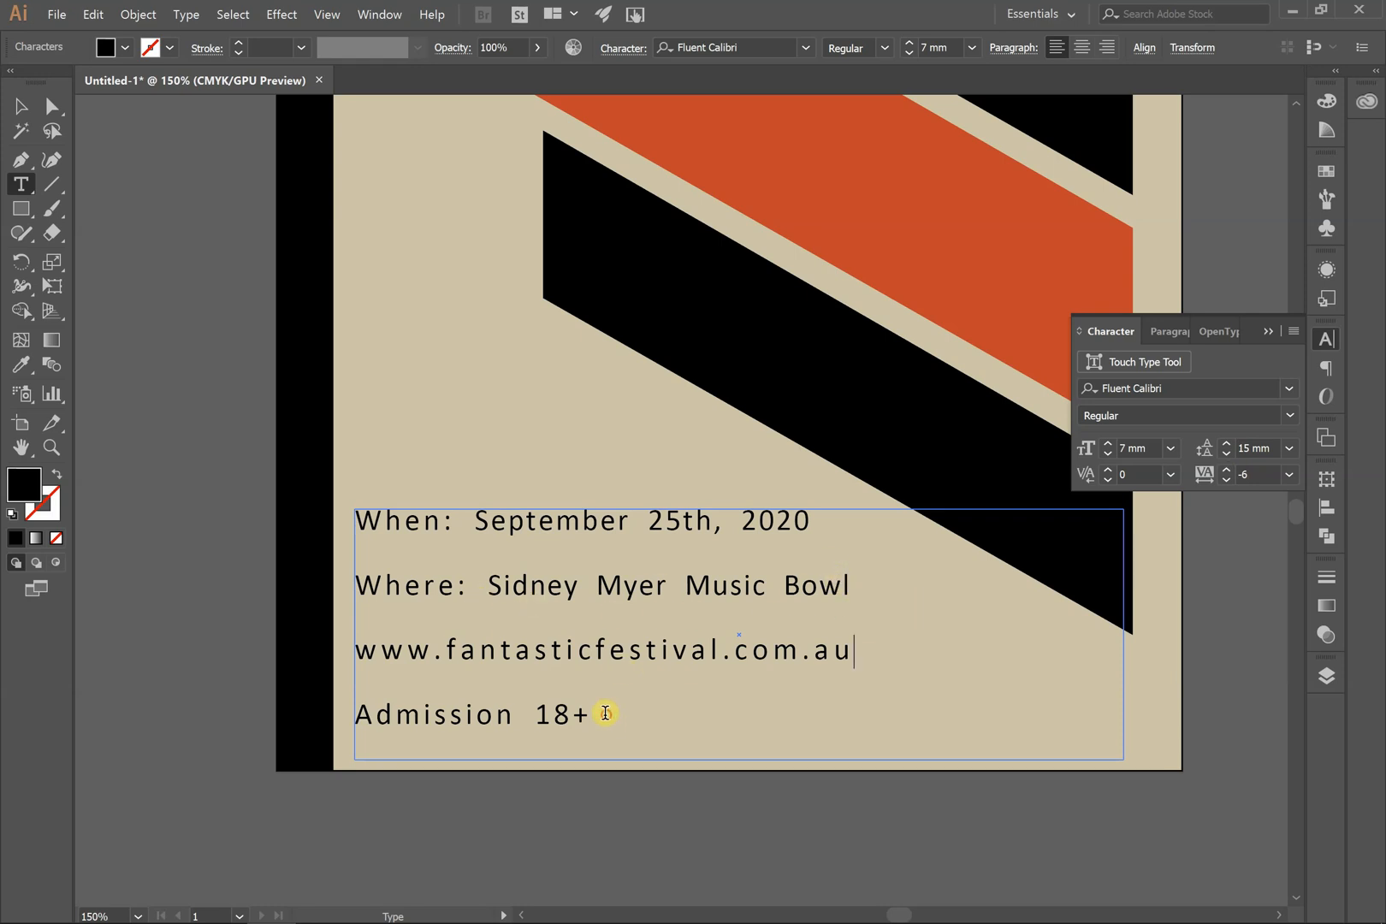
# Set the "Admission 18+" line to -147 tracking and a 5 mm font size, and deselect the text
pyautogui.moveTo(606, 713); pyautogui.dragTo(329, 705)
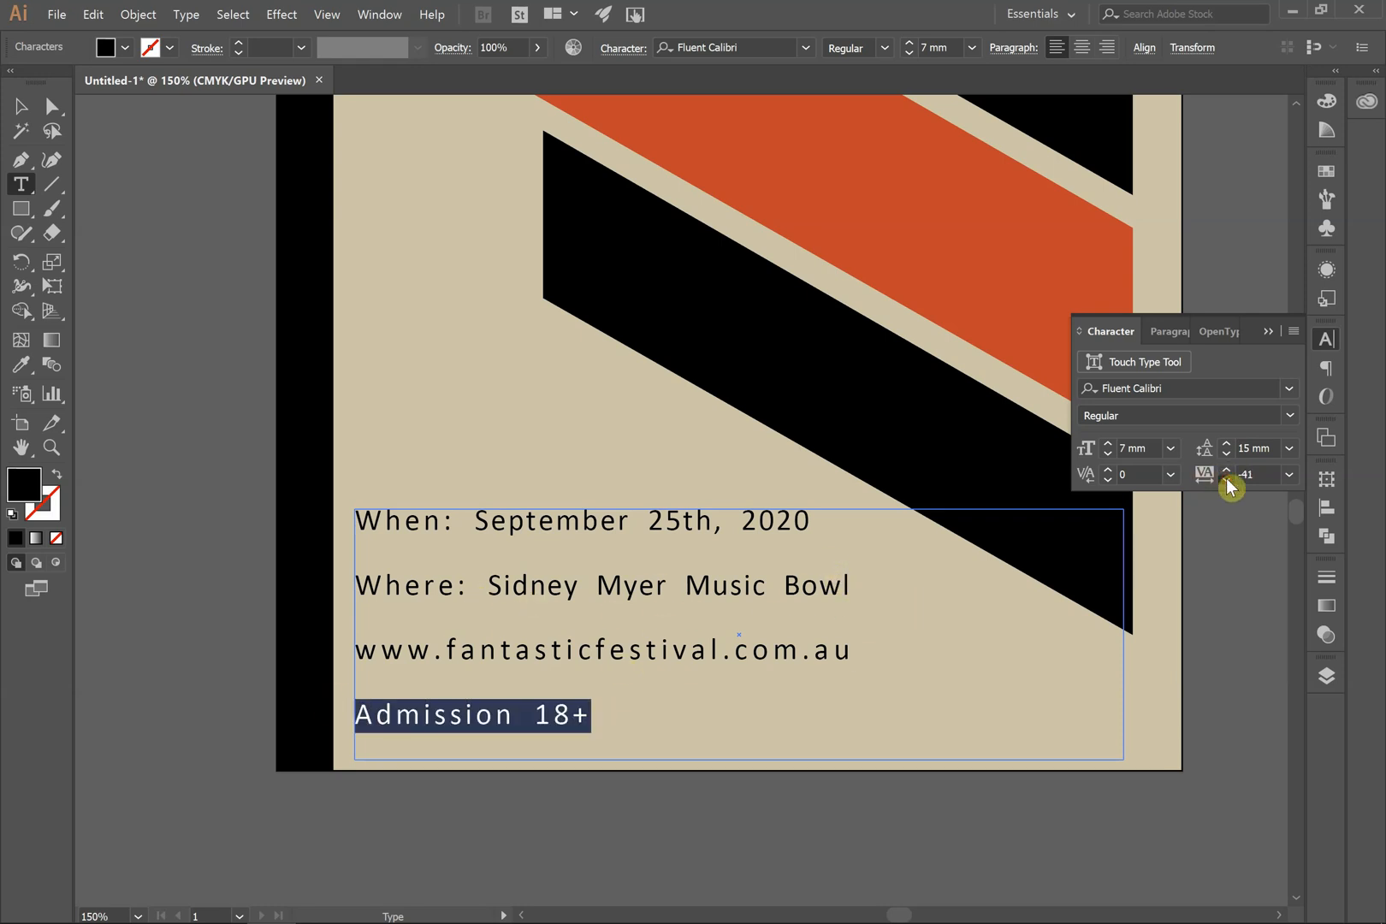
pyautogui.moveTo(1229, 486); pyautogui.dragTo(1229, 486)
pyautogui.click(1107, 454)
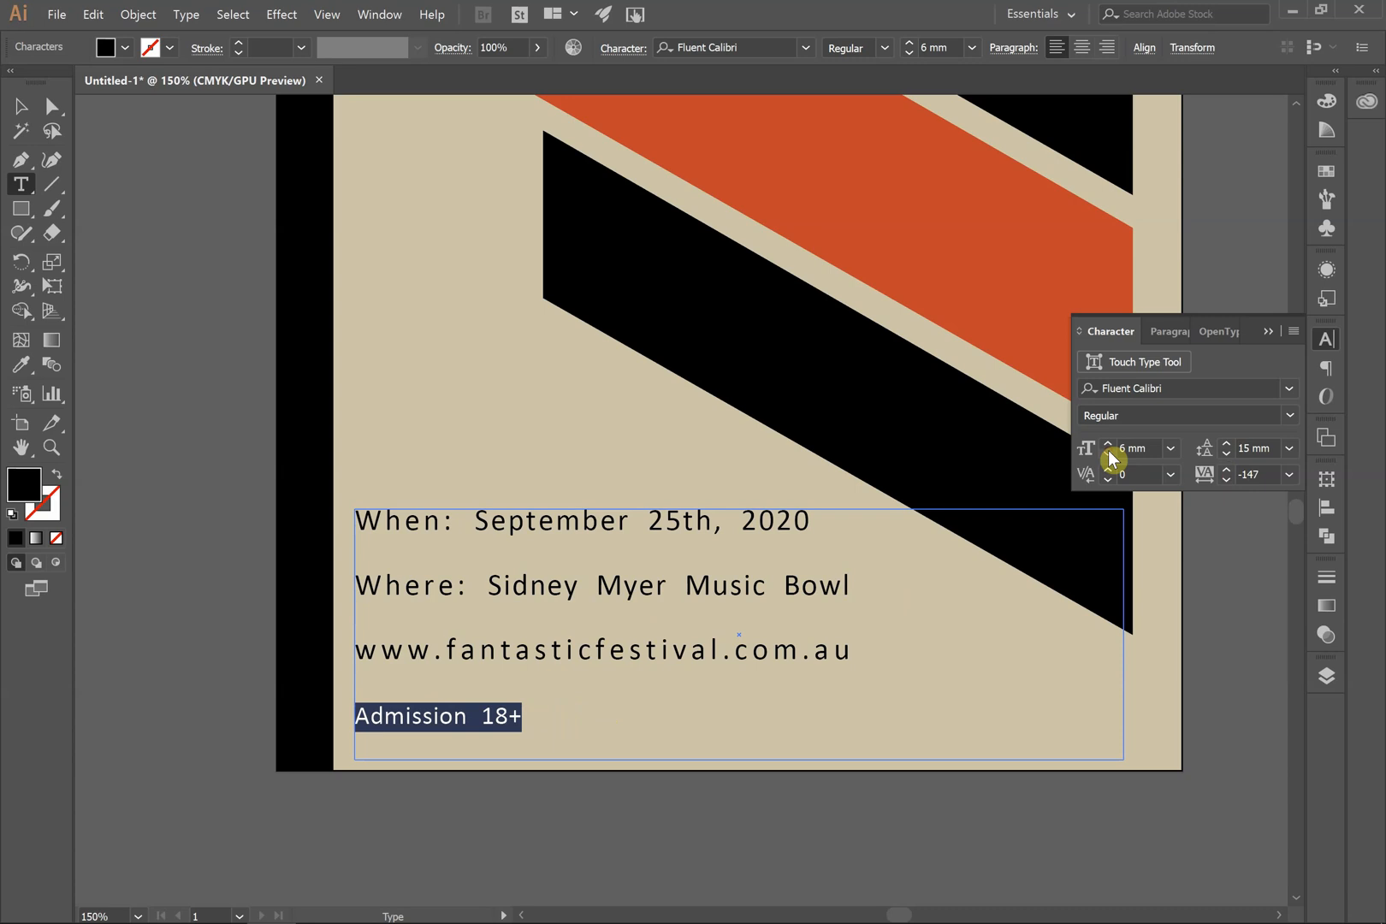
pyautogui.click(1107, 453)
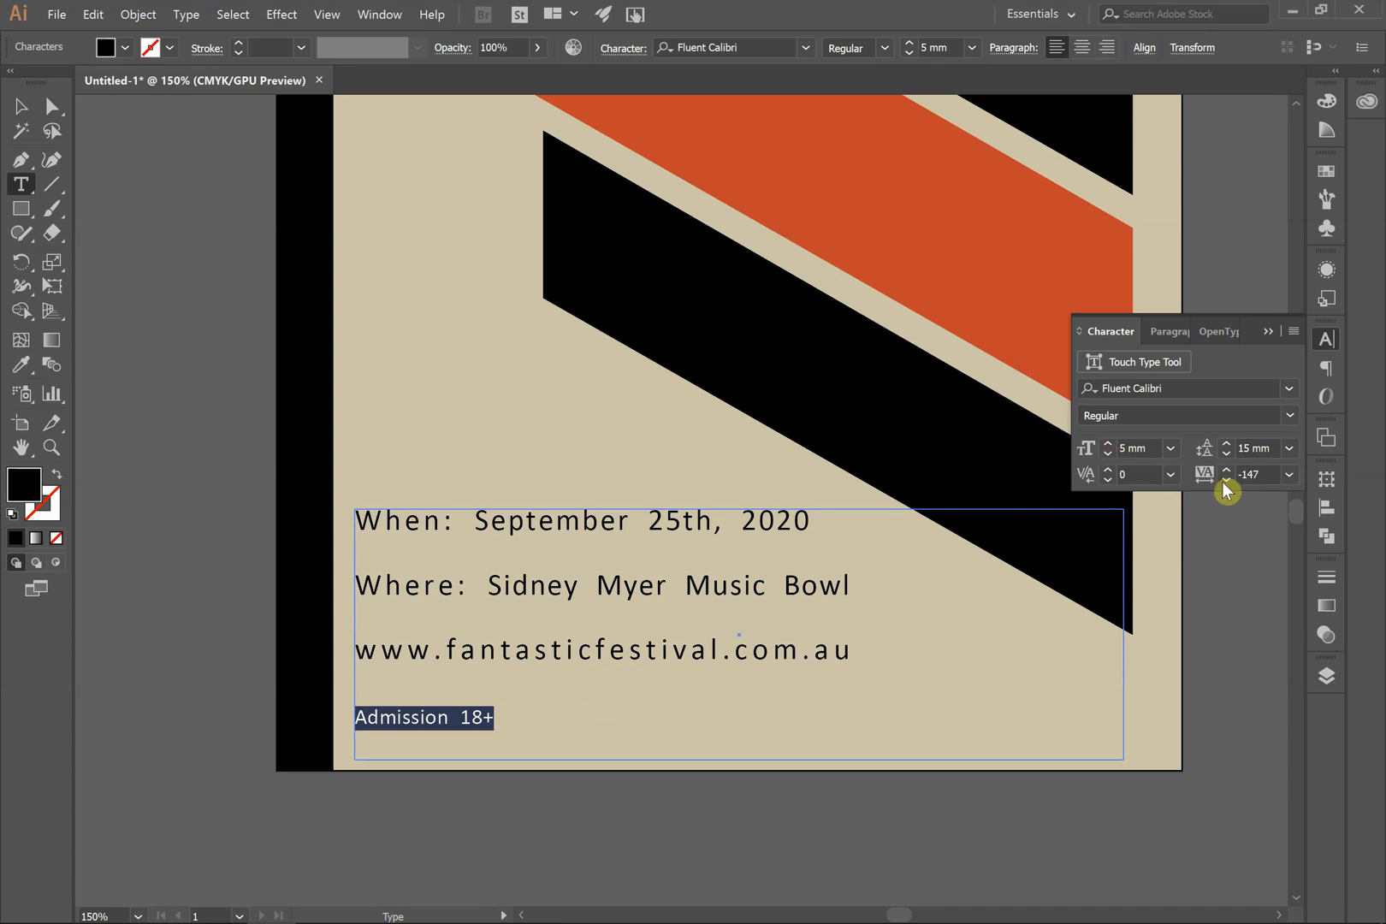
pyautogui.click(20, 107)
pyautogui.click(475, 871)
# Review the whole poster, checking the spacing of the title and event details
pyautogui.scroll(-2, 492, 805)
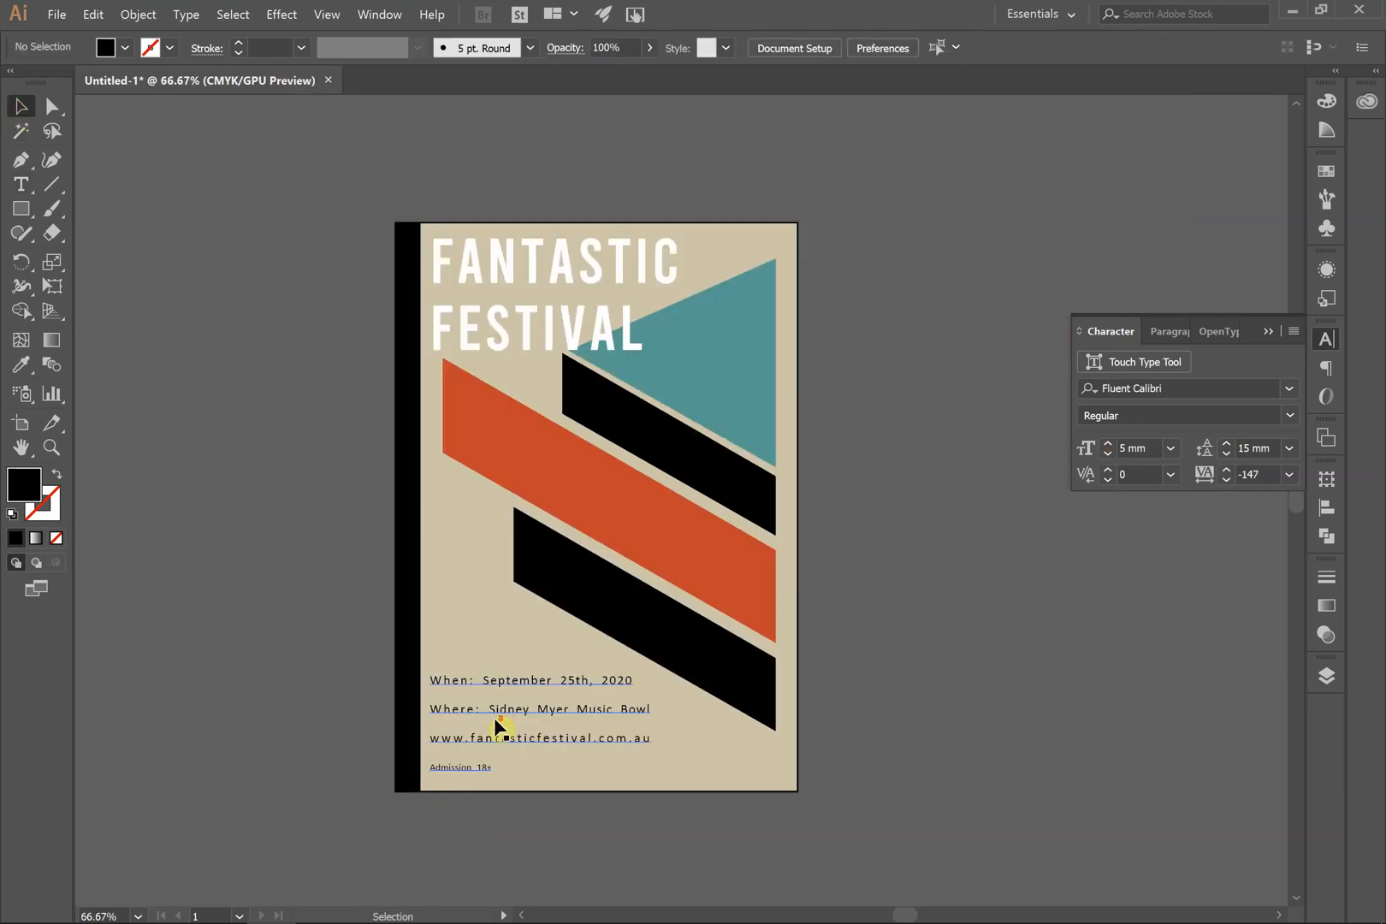
pyautogui.scroll(-1, 402, 581)
pyautogui.scroll(1, 382, 535)
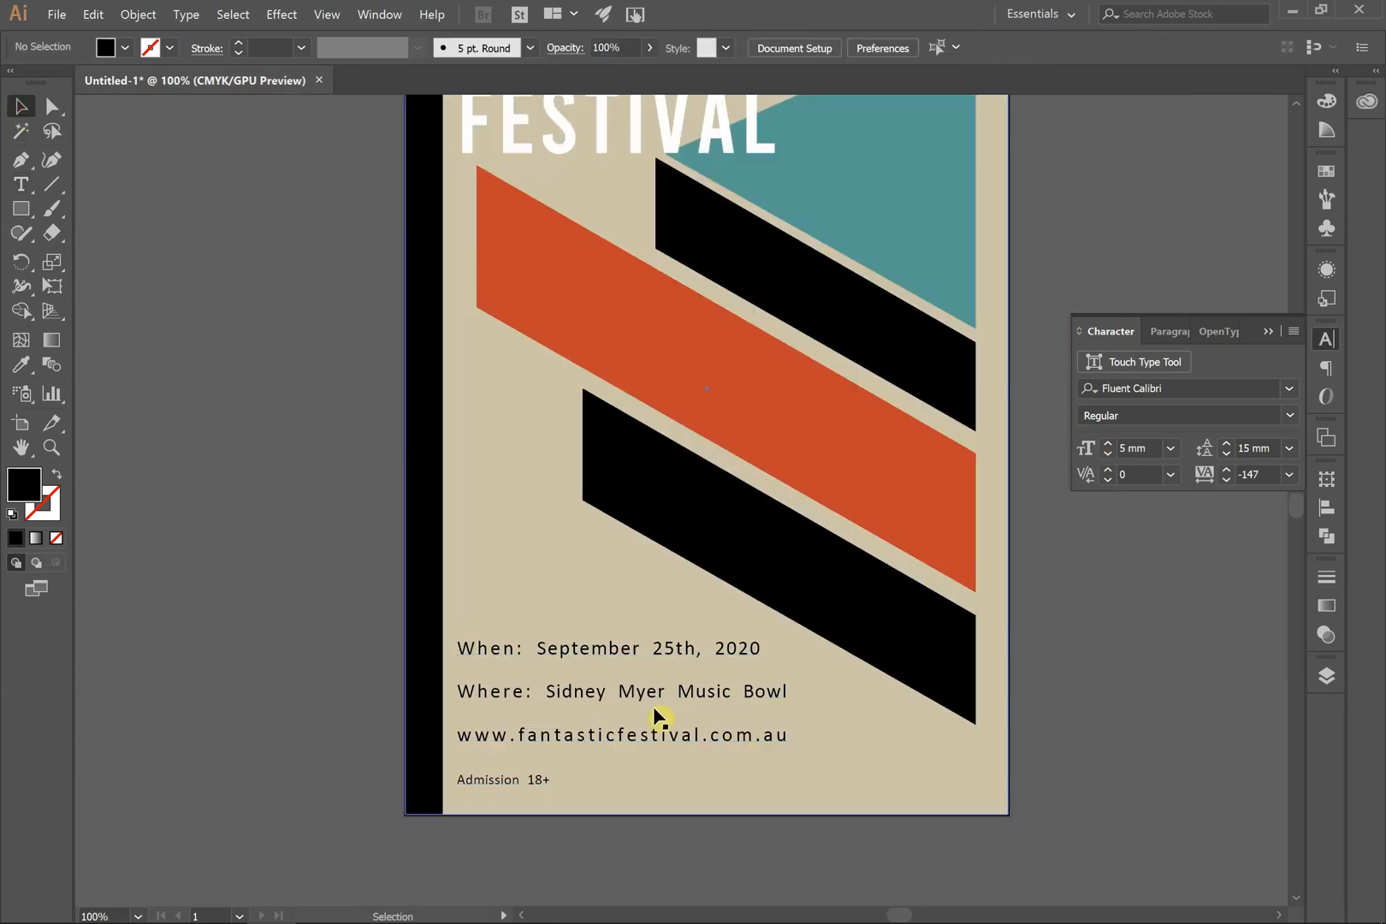
pyautogui.scroll(1, 605, 641)
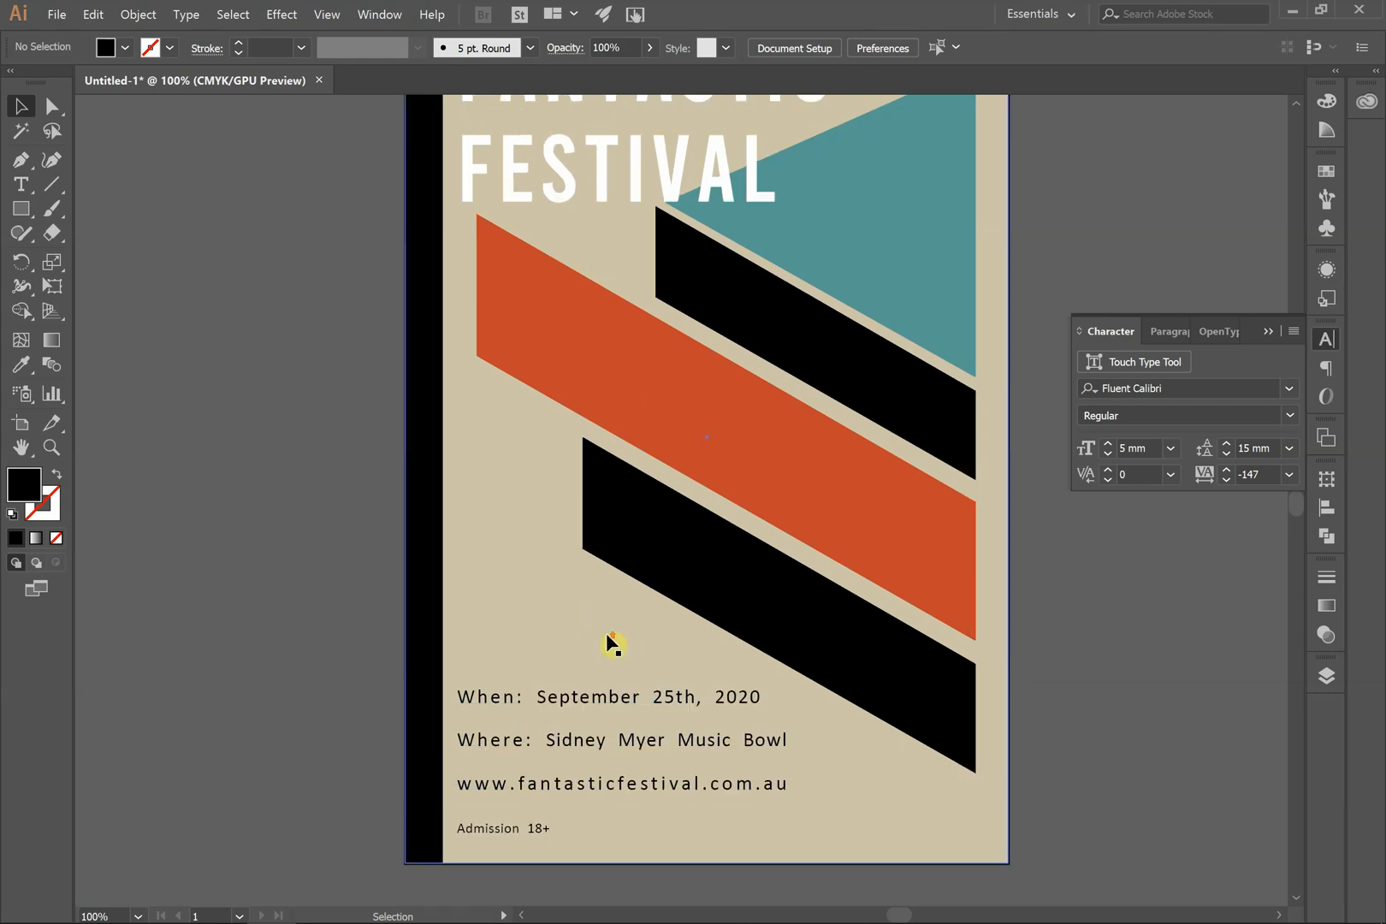
pyautogui.scroll(-1, 599, 635)
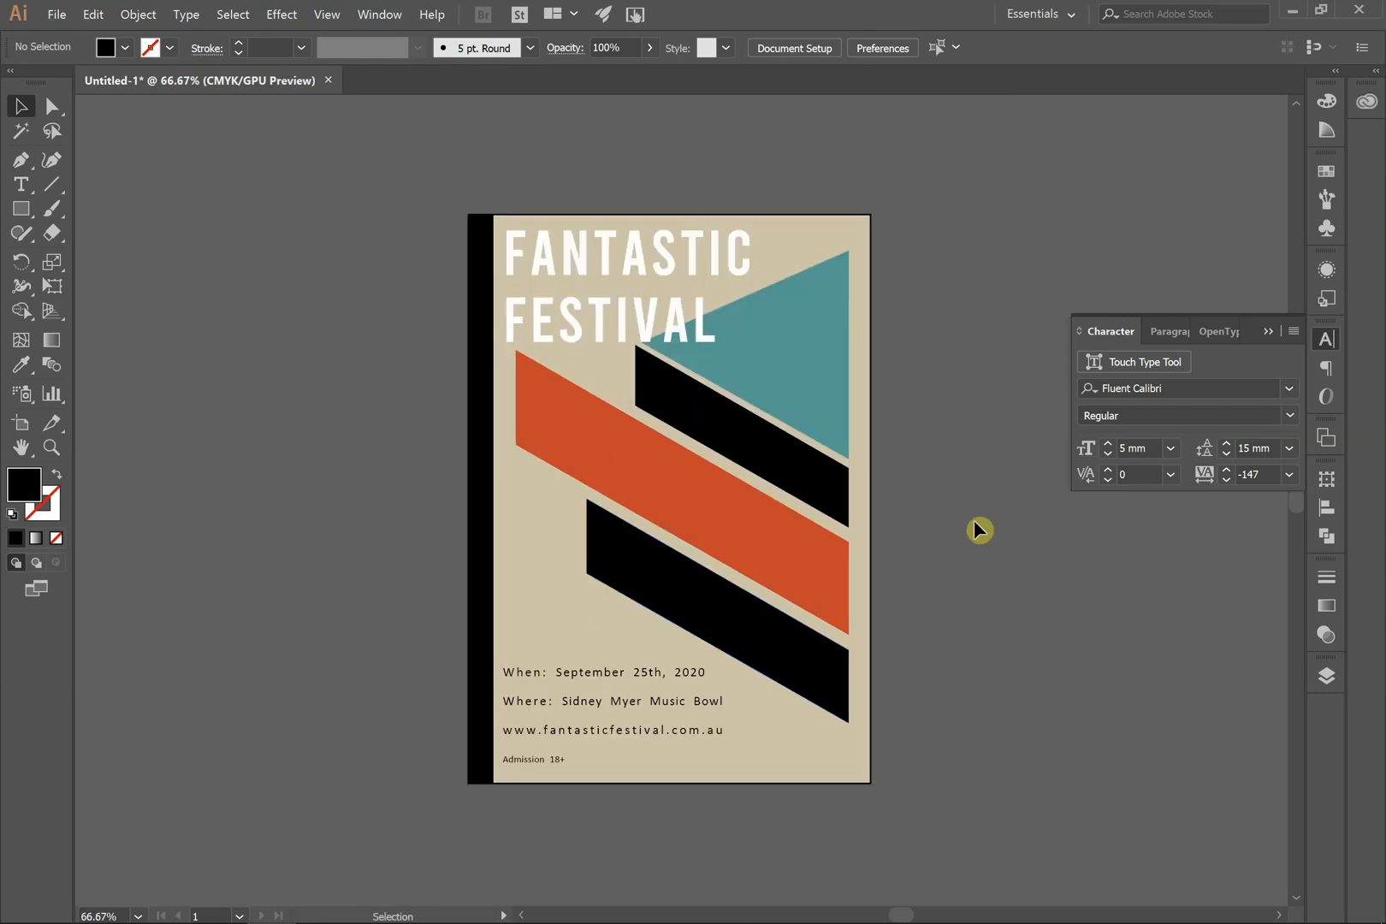
pyautogui.scroll(-1, 950, 522)
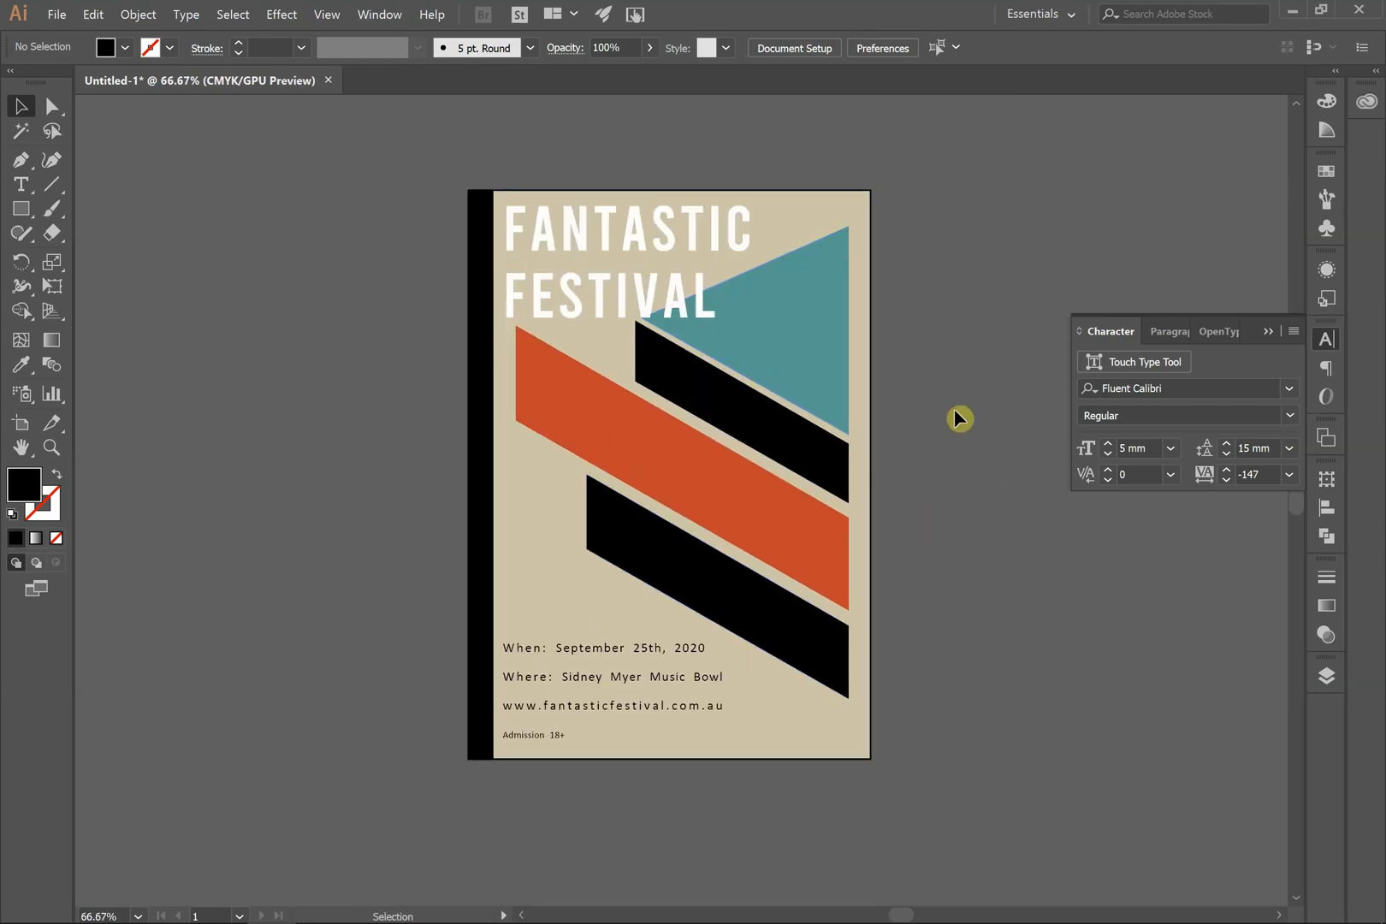